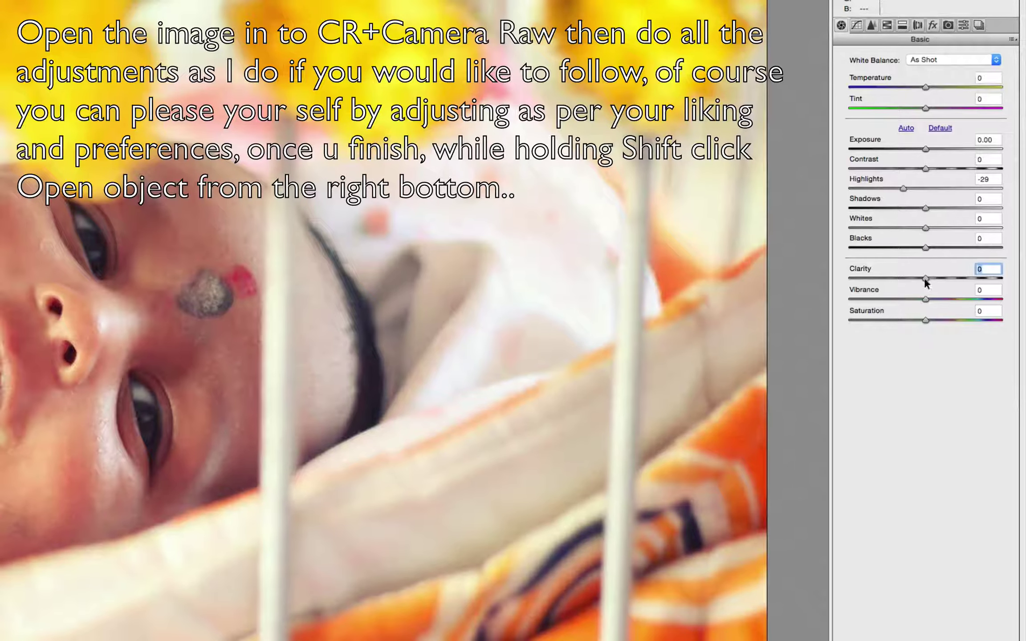
Step: Lower Clarity to -42 to soften the portrait, keeping Highlights at -29
{"action": "left_click_drag", "start_coordinate": [925, 278], "coordinate": [895, 280]}
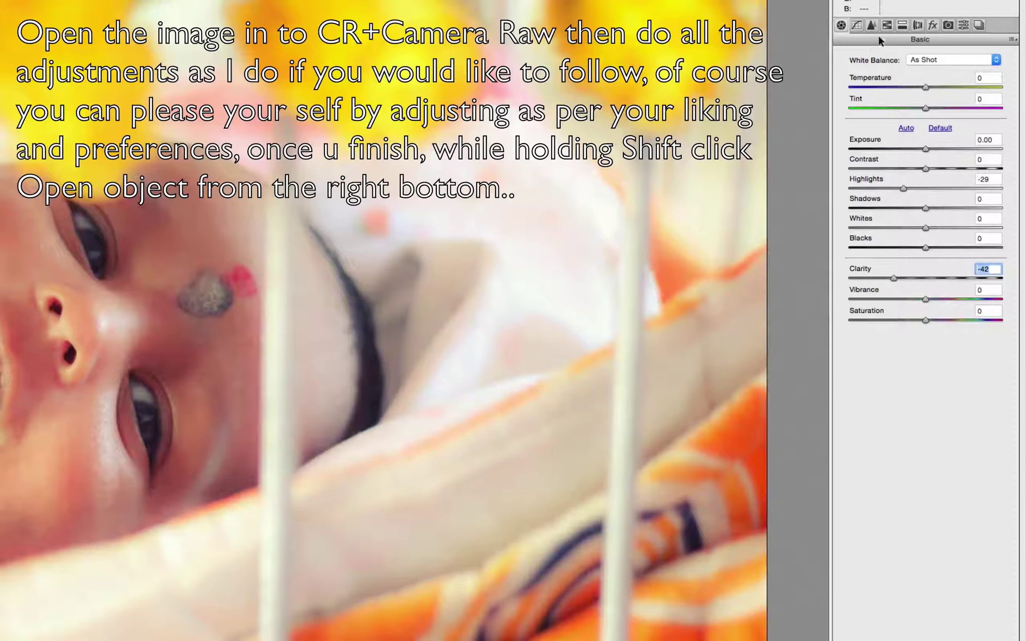
Step: Set Yellows and Oranges saturation to -10 each in the HSL/Grayscale panel
{"action": "left_click", "coordinate": [886, 25]}
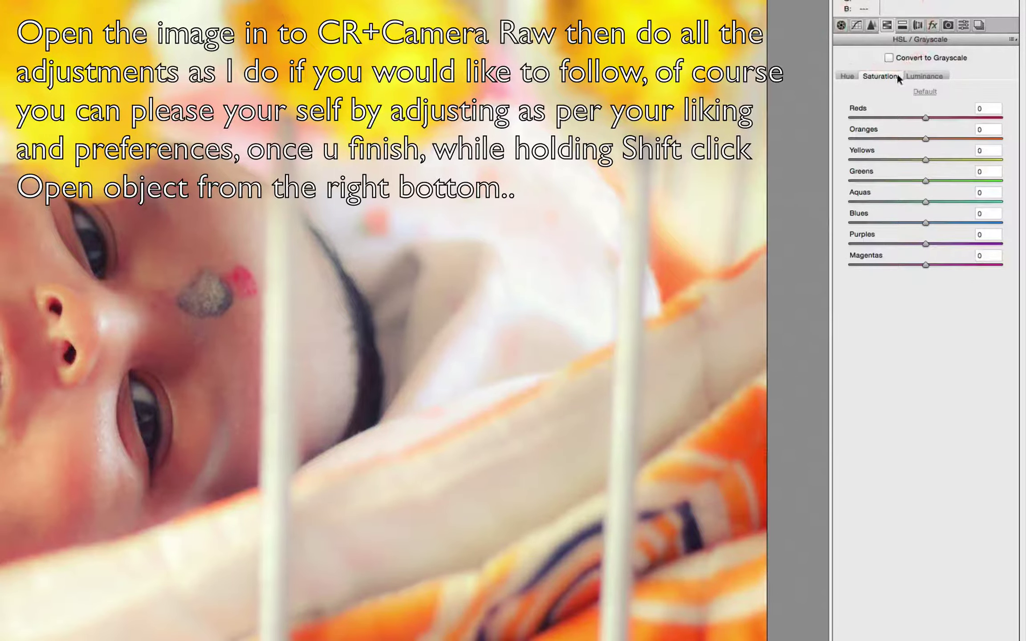
{"action": "left_click", "coordinate": [880, 75]}
{"action": "mouse_move", "coordinate": [926, 159]}
{"action": "left_mouse_down"}
{"action": "mouse_move", "coordinate": [905, 162]}
{"action": "mouse_move", "coordinate": [917, 163]}
{"action": "left_mouse_up"}
{"action": "left_click", "coordinate": [918, 159]}
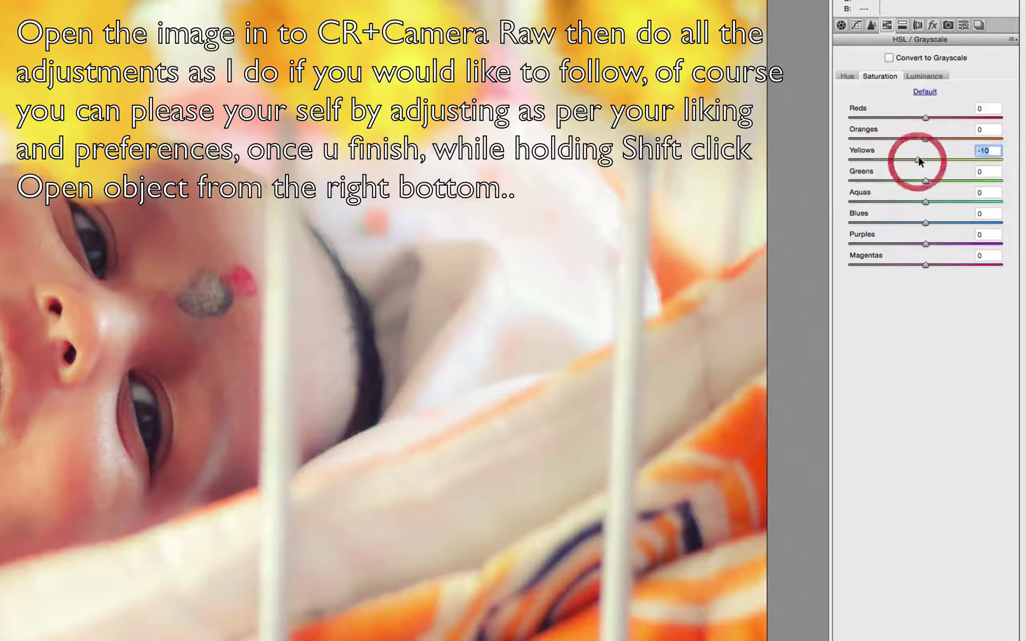
{"action": "left_click_drag", "start_coordinate": [925, 138], "coordinate": [917, 141]}
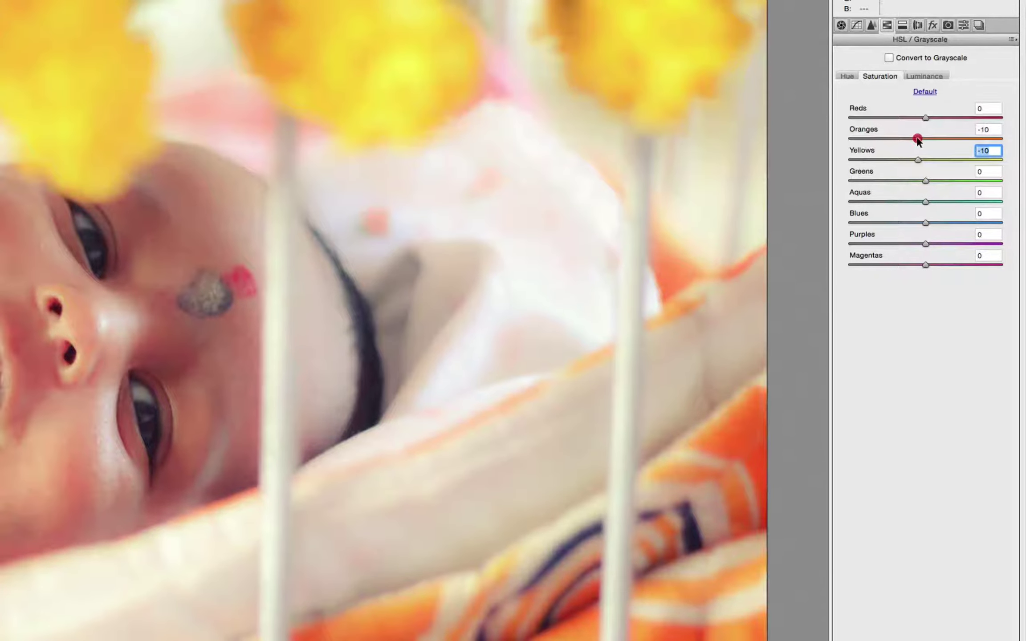
{"action": "left_click", "coordinate": [918, 138]}
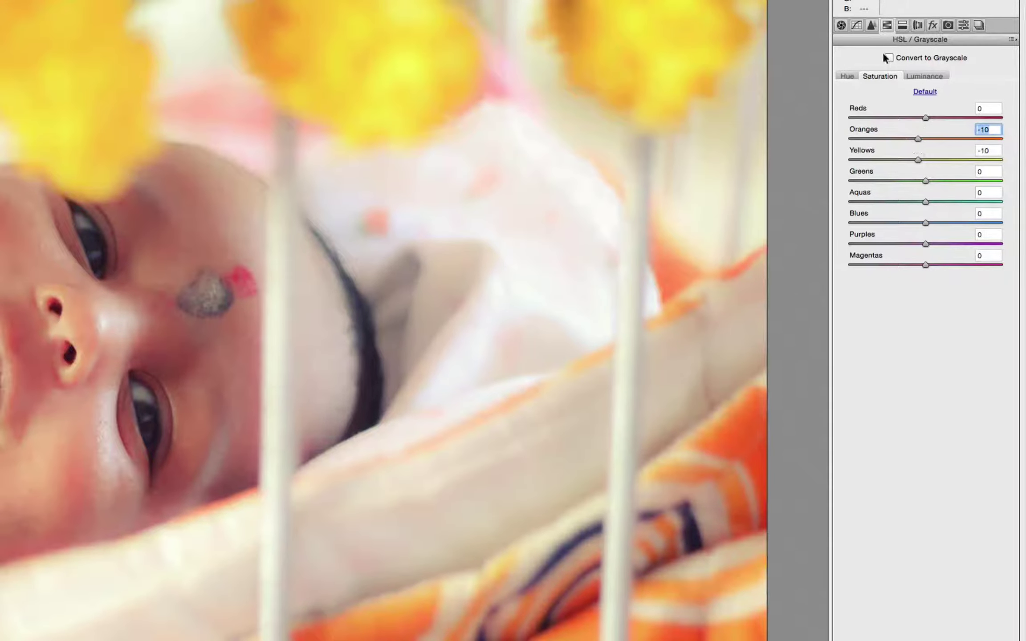
{"action": "left_click", "coordinate": [841, 26]}
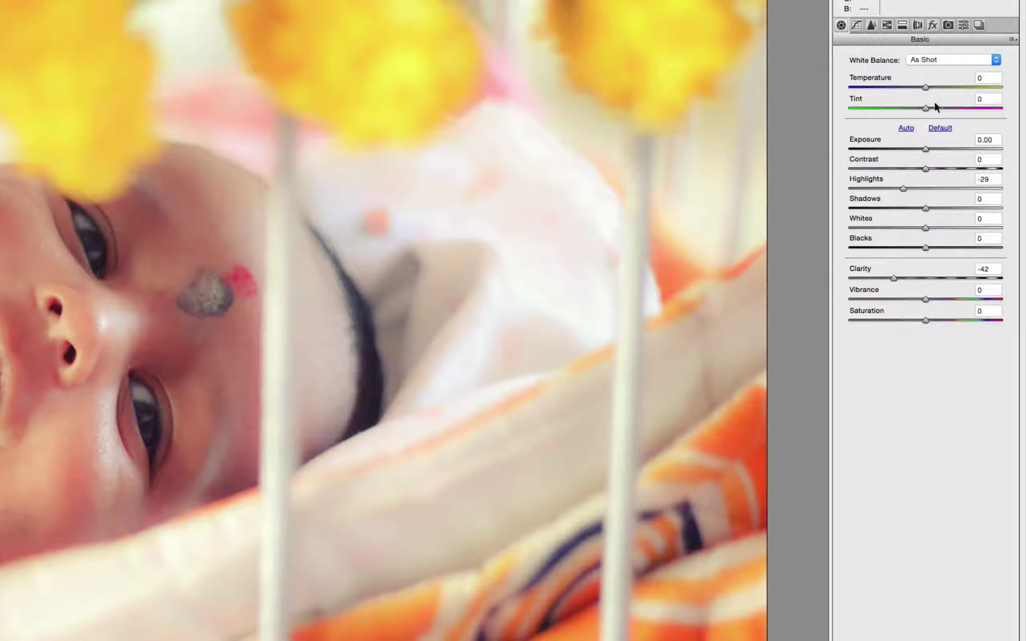
Step: Add a Dehaze amount of +4 in the Effects panel
{"action": "left_click", "coordinate": [933, 25]}
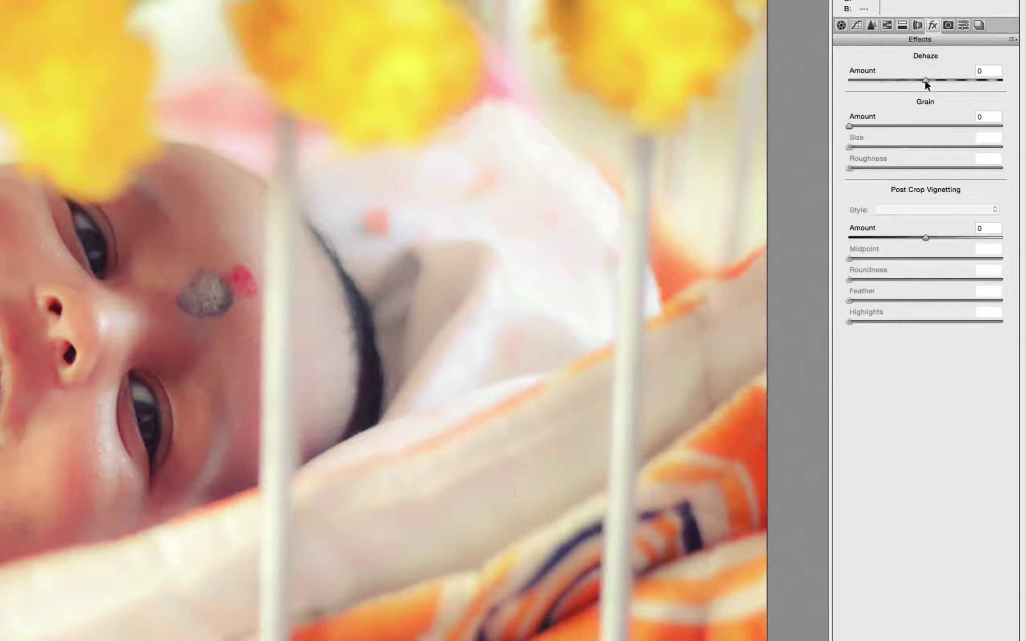
{"action": "mouse_move", "coordinate": [926, 80]}
{"action": "left_mouse_down"}
{"action": "mouse_move", "coordinate": [940, 81]}
{"action": "mouse_move", "coordinate": [912, 83]}
{"action": "mouse_move", "coordinate": [933, 84]}
{"action": "left_mouse_up"}
{"action": "left_click", "coordinate": [928, 81]}
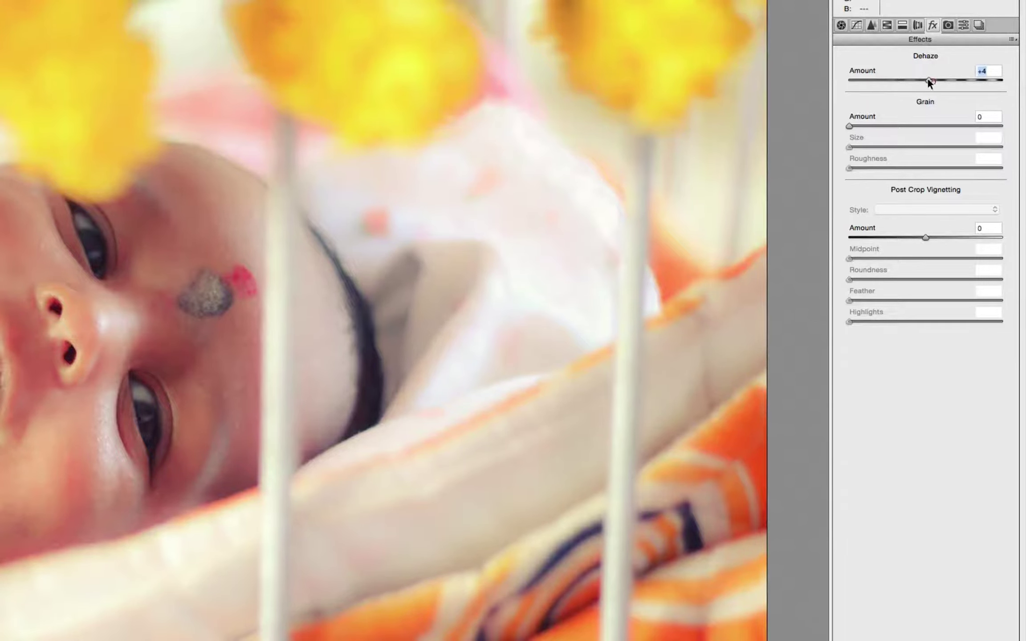
Step: Set Clarity to -61, Vibrance to -5 and Exposure to +0.20 in the Basic panel
{"action": "left_click", "coordinate": [840, 25]}
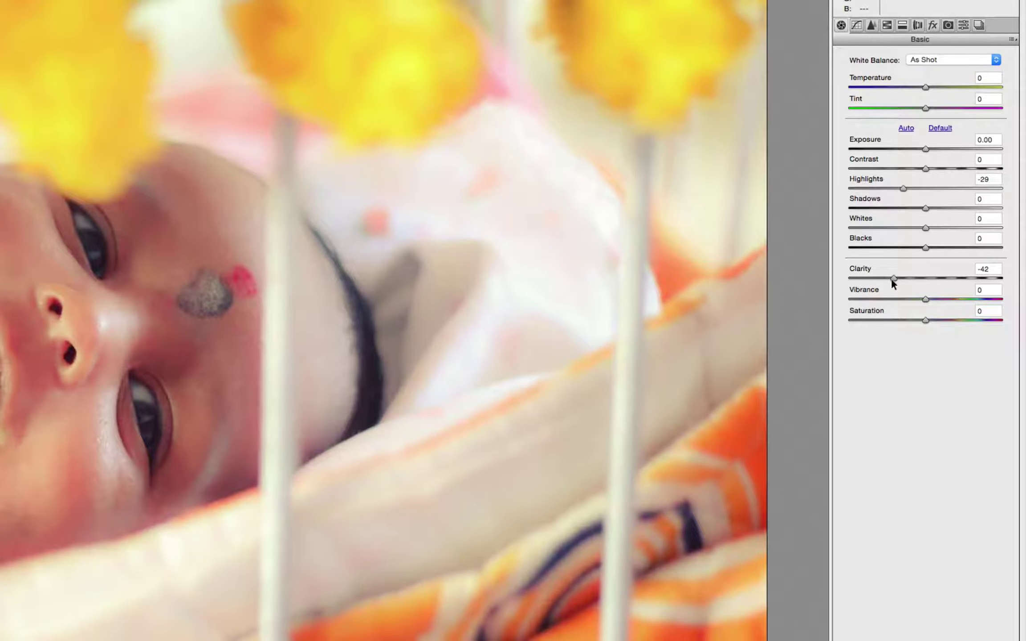
{"action": "left_click_drag", "start_coordinate": [892, 280], "coordinate": [880, 282]}
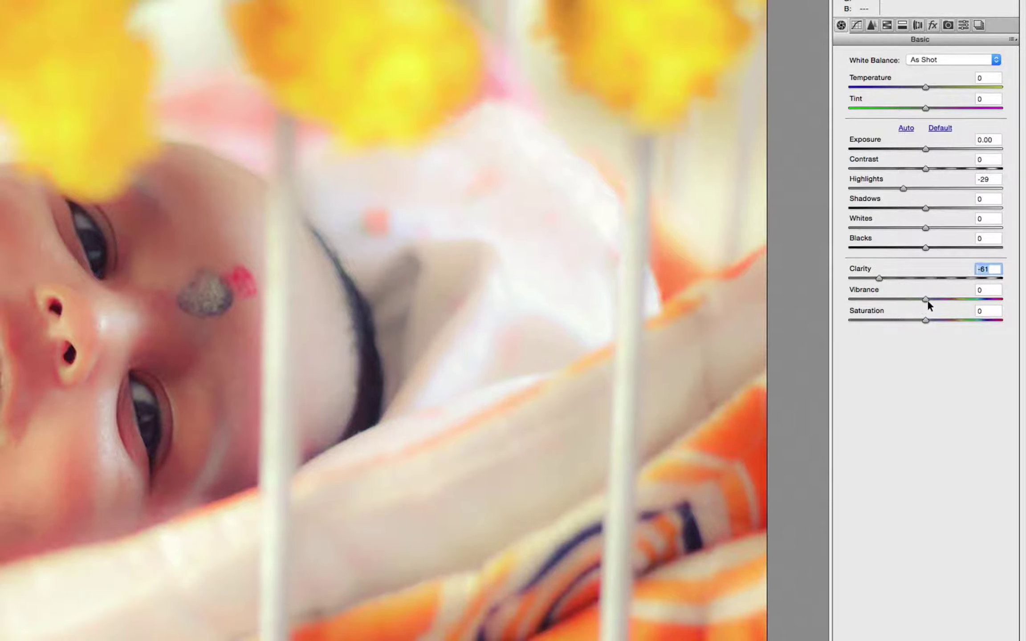
{"action": "mouse_move", "coordinate": [927, 299]}
{"action": "left_mouse_down"}
{"action": "mouse_move", "coordinate": [948, 298]}
{"action": "mouse_move", "coordinate": [900, 305]}
{"action": "mouse_move", "coordinate": [922, 308]}
{"action": "left_mouse_up"}
{"action": "left_click", "coordinate": [921, 304]}
{"action": "left_click_drag", "start_coordinate": [926, 148], "coordinate": [927, 149]}
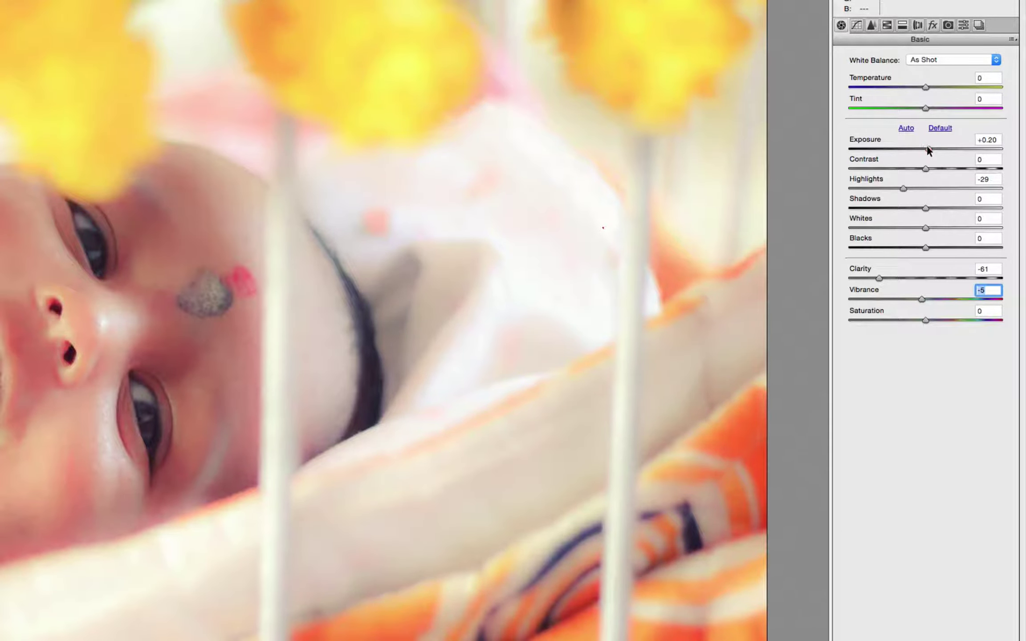
{"action": "left_click", "coordinate": [927, 147]}
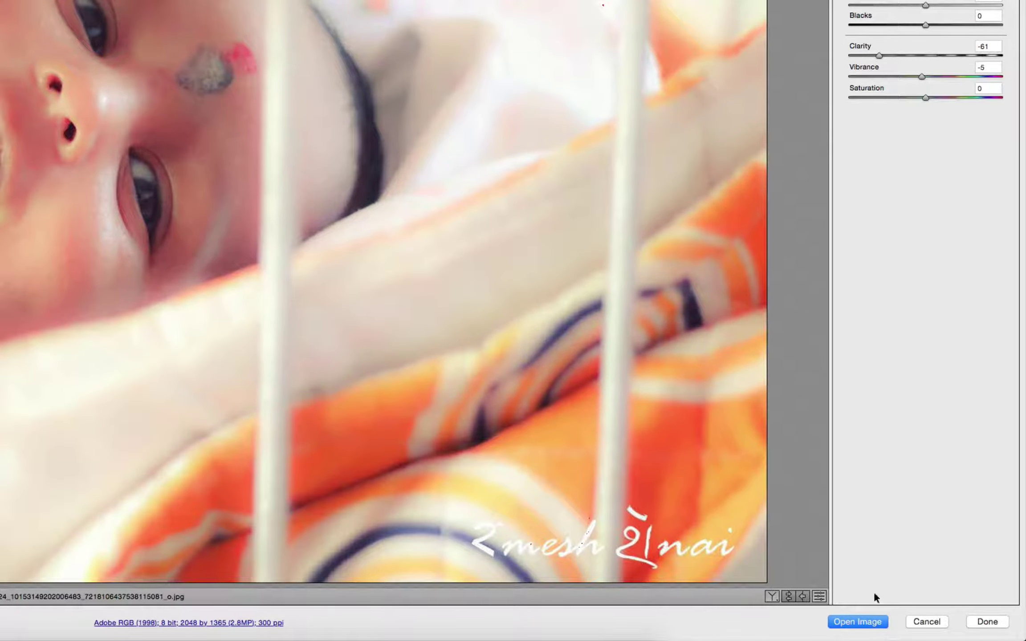
Step: Open the edited portrait in Photoshop and add a New Smart Object via Copy of it
{"action": "left_click", "coordinate": [864, 624]}
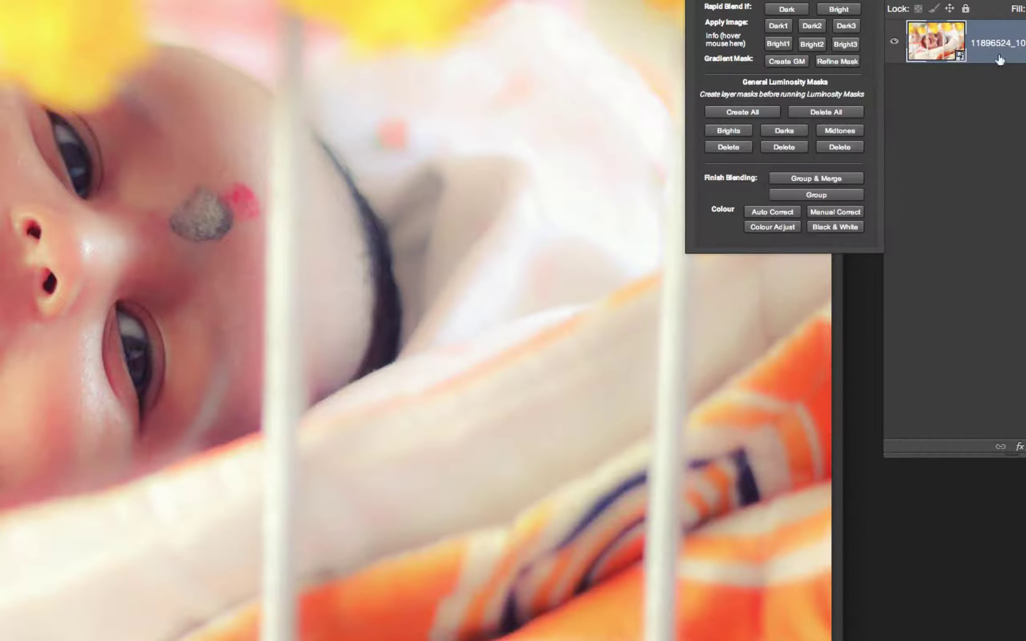
{"action": "right_click", "coordinate": [1001, 56]}
{"action": "right_click", "coordinate": [1020, 44]}
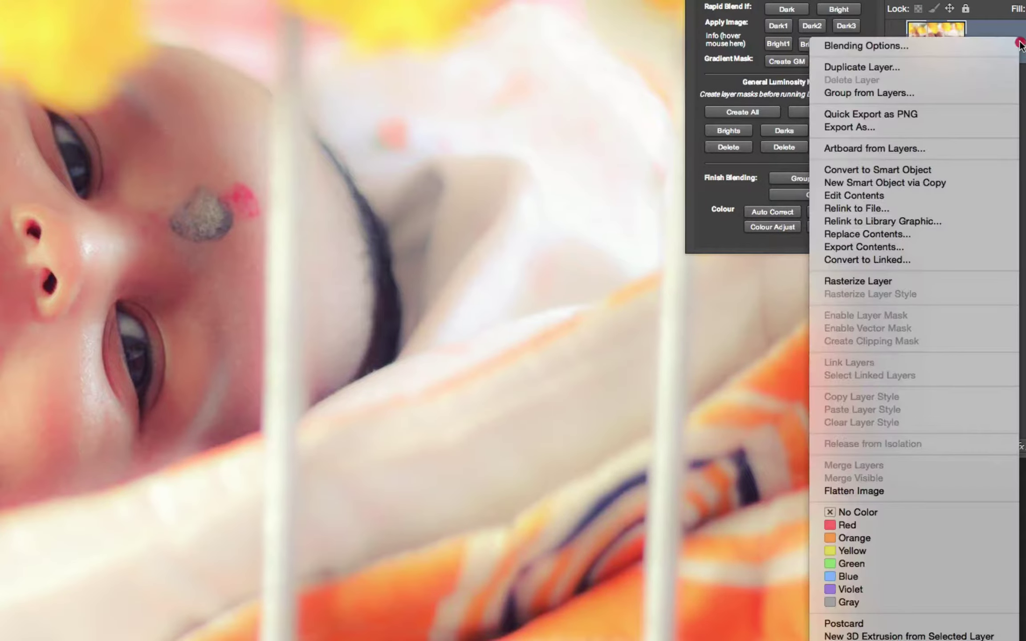
{"action": "left_click", "coordinate": [985, 182]}
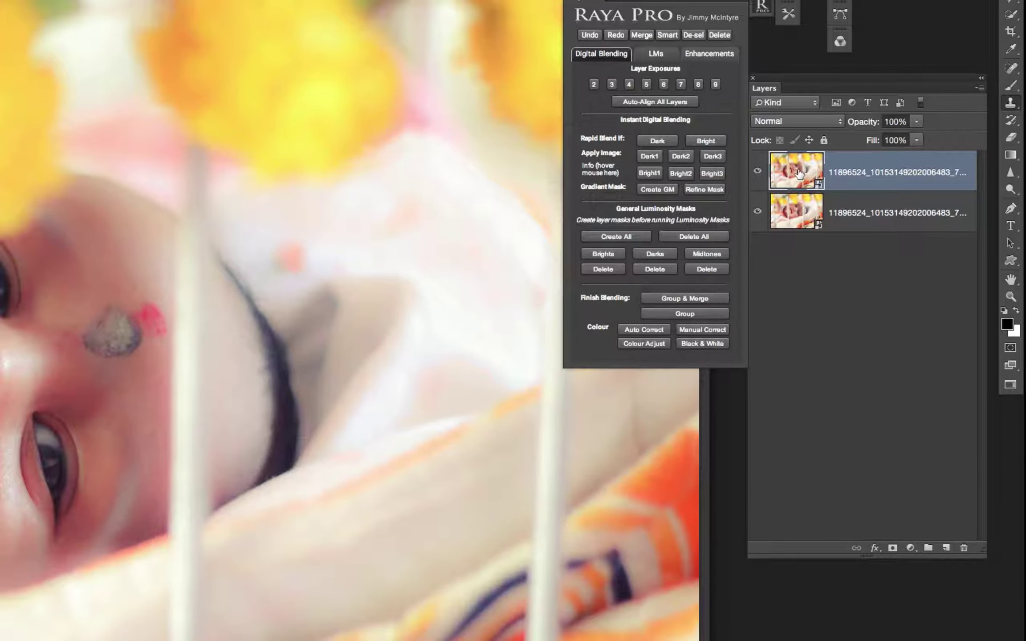
Step: Reopen the top smart-object copy in Camera Raw and reset it to Camera Raw Defaults
{"action": "double_click", "coordinate": [798, 174]}
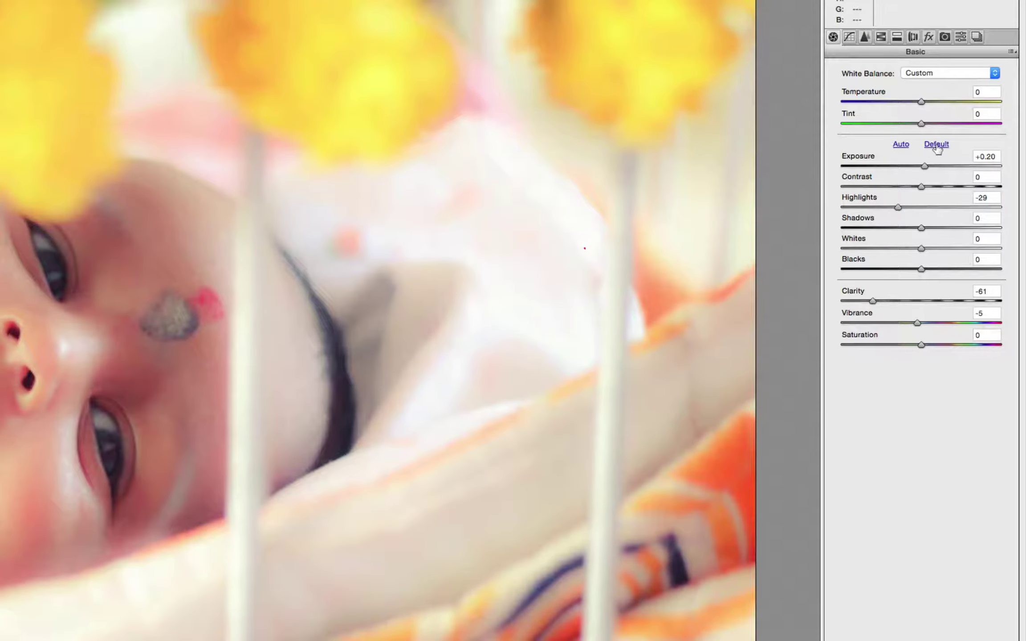
{"action": "left_click", "coordinate": [935, 144]}
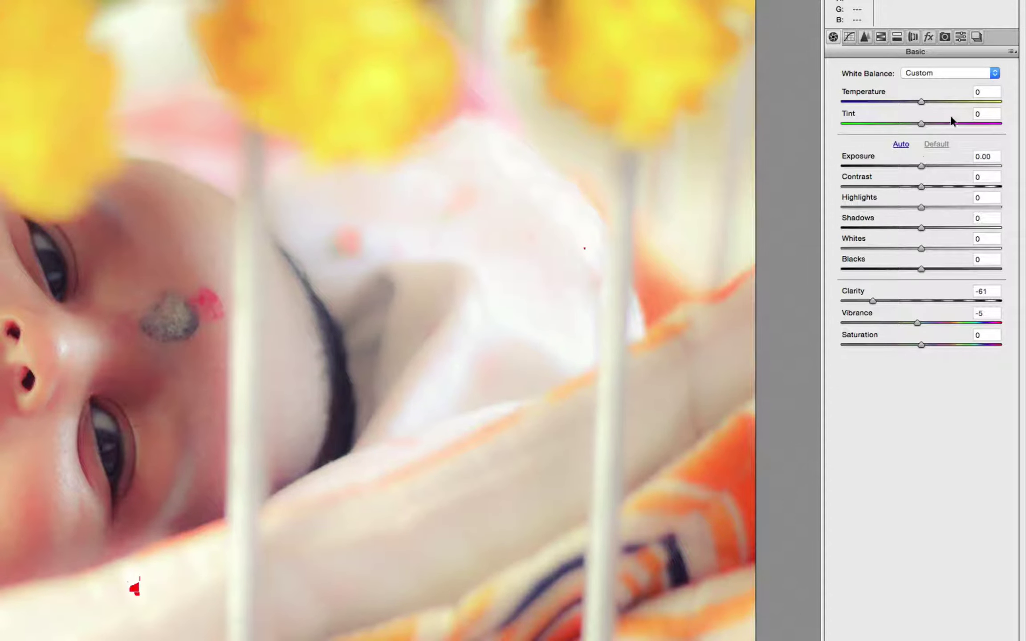
{"action": "left_click", "coordinate": [1008, 52]}
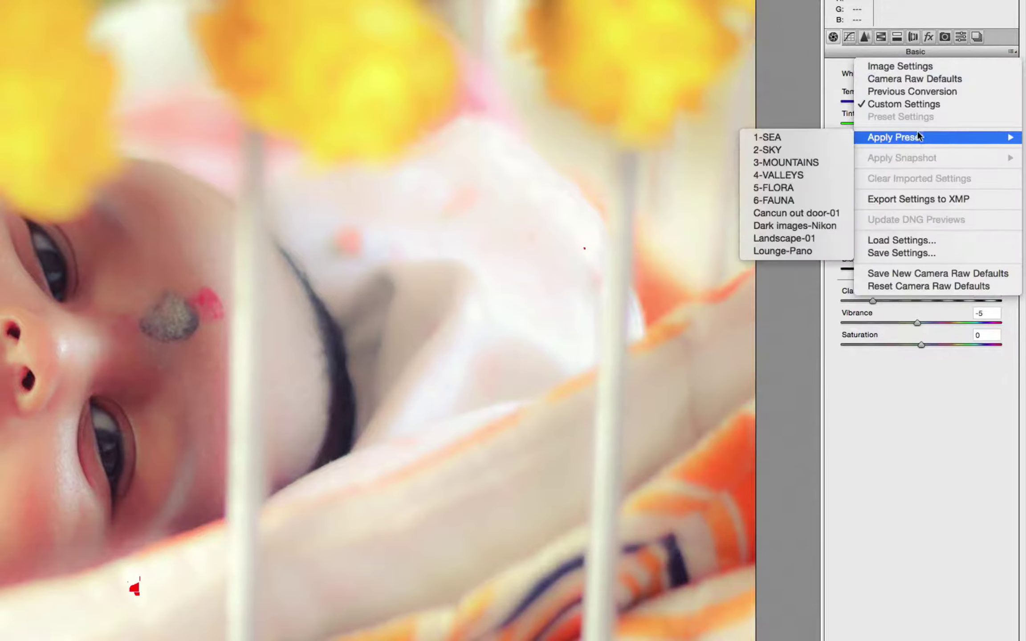
{"action": "left_click", "coordinate": [929, 78]}
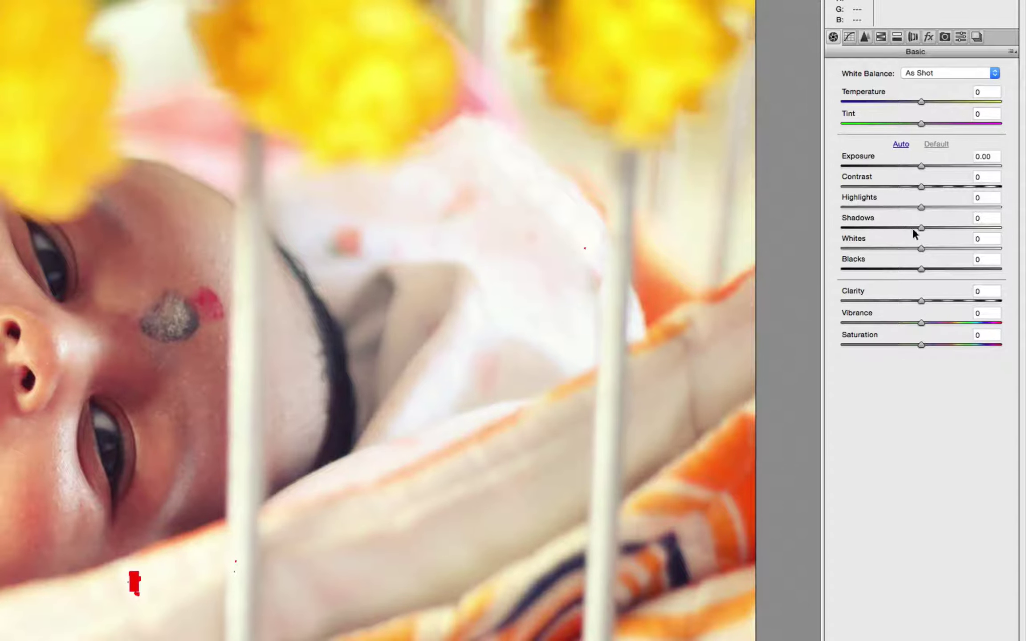
Step: Set Highlights to -34, Shadows to +32 and Contrast to -3
{"action": "left_click_drag", "start_coordinate": [920, 207], "coordinate": [894, 207]}
{"action": "left_click_drag", "start_coordinate": [893, 207], "coordinate": [893, 207]}
{"action": "left_click", "coordinate": [893, 208]}
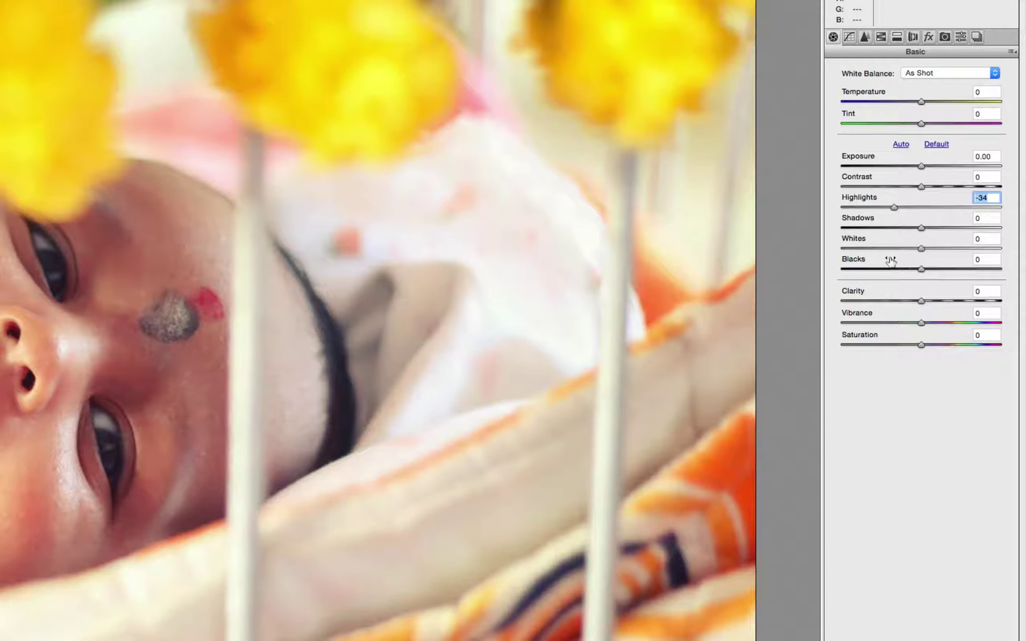
{"action": "left_click_drag", "start_coordinate": [920, 229], "coordinate": [947, 229]}
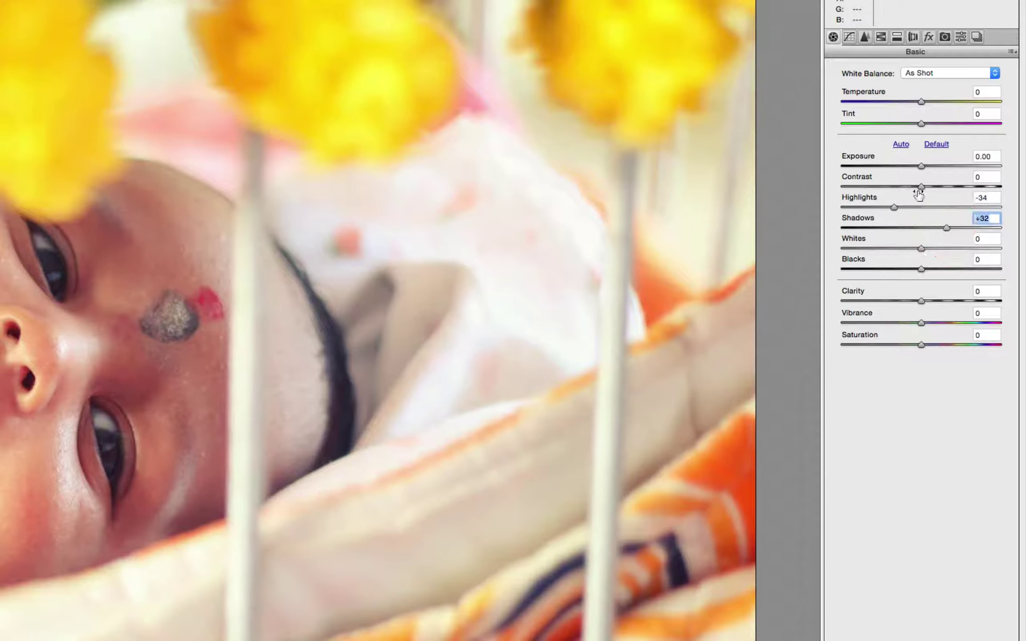
{"action": "mouse_move", "coordinate": [921, 187]}
{"action": "left_mouse_down"}
{"action": "mouse_move", "coordinate": [867, 199]}
{"action": "mouse_move", "coordinate": [945, 197]}
{"action": "mouse_move", "coordinate": [898, 197]}
{"action": "mouse_move", "coordinate": [917, 196]}
{"action": "left_mouse_up"}
{"action": "left_click", "coordinate": [916, 199]}
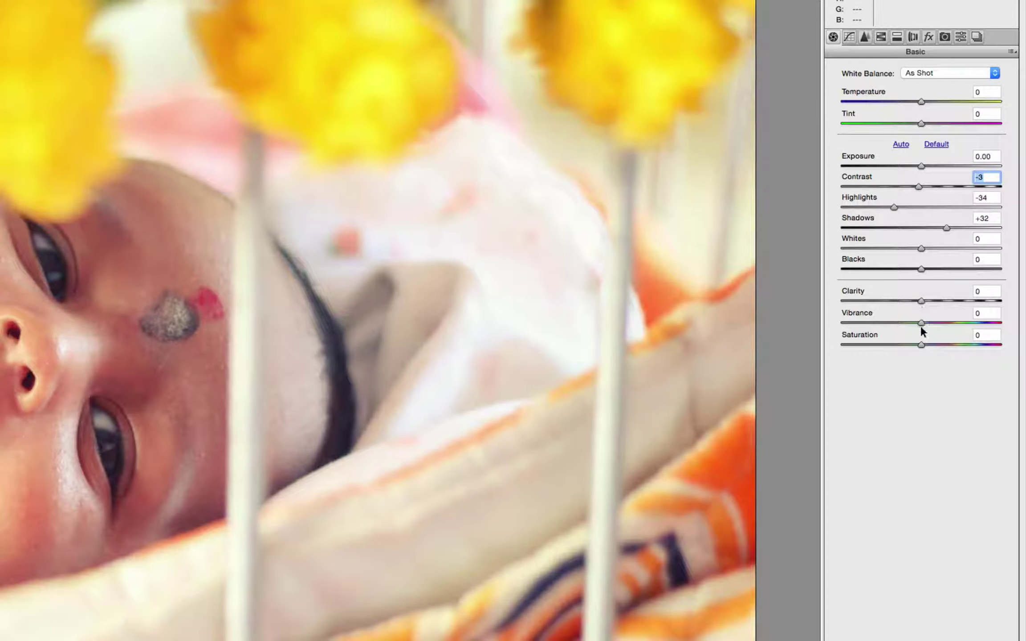
Step: Return Clarity to 0 and apply the edit back to Photoshop
{"action": "left_click_drag", "start_coordinate": [920, 301], "coordinate": [916, 307]}
{"action": "double_click", "coordinate": [919, 303]}
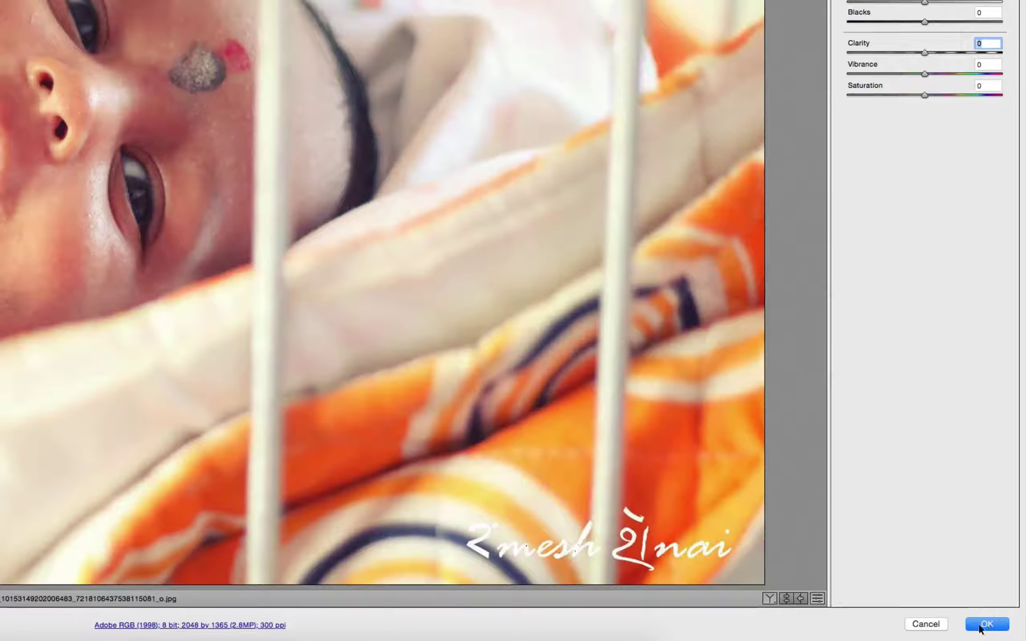
{"action": "left_click", "coordinate": [988, 620]}
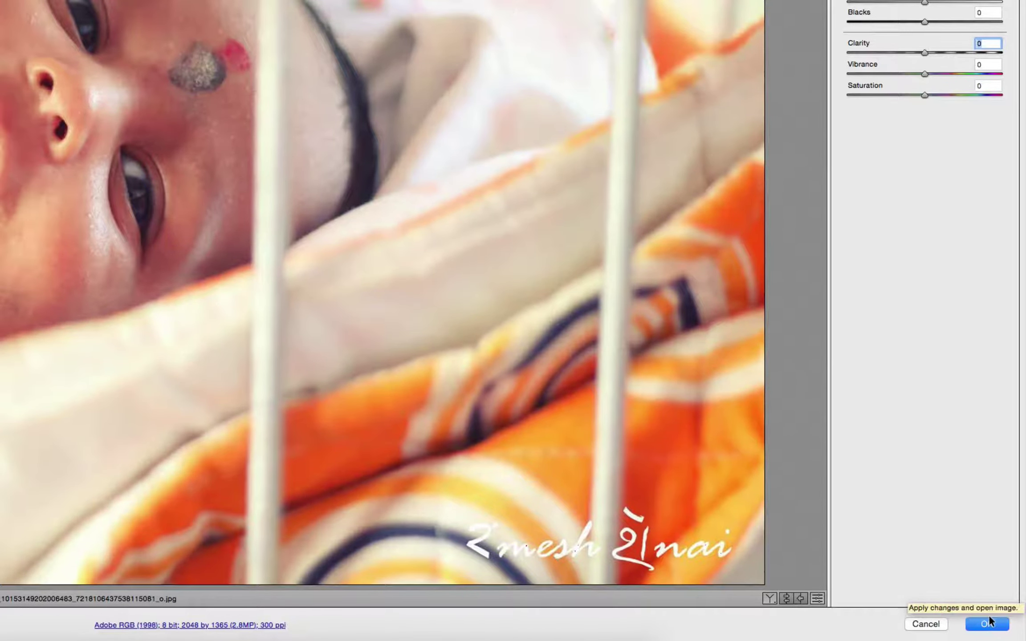
{"action": "left_click", "coordinate": [987, 625]}
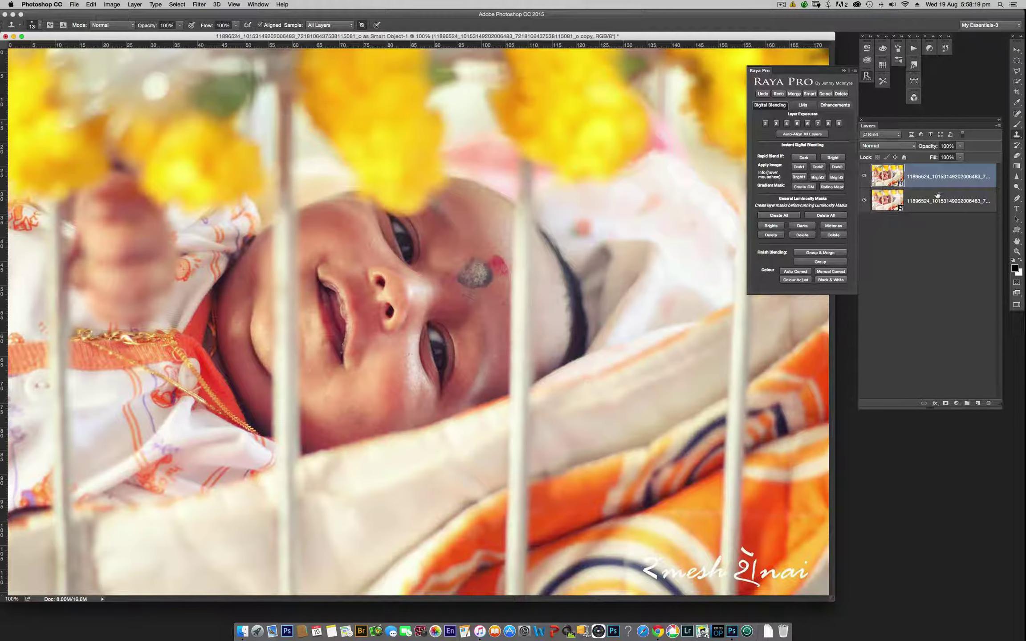
Step: Float the Layers panel over the image and add a white mask to the top layer
{"action": "left_click", "coordinate": [924, 178]}
{"action": "left_click_drag", "start_coordinate": [931, 409], "coordinate": [933, 308]}
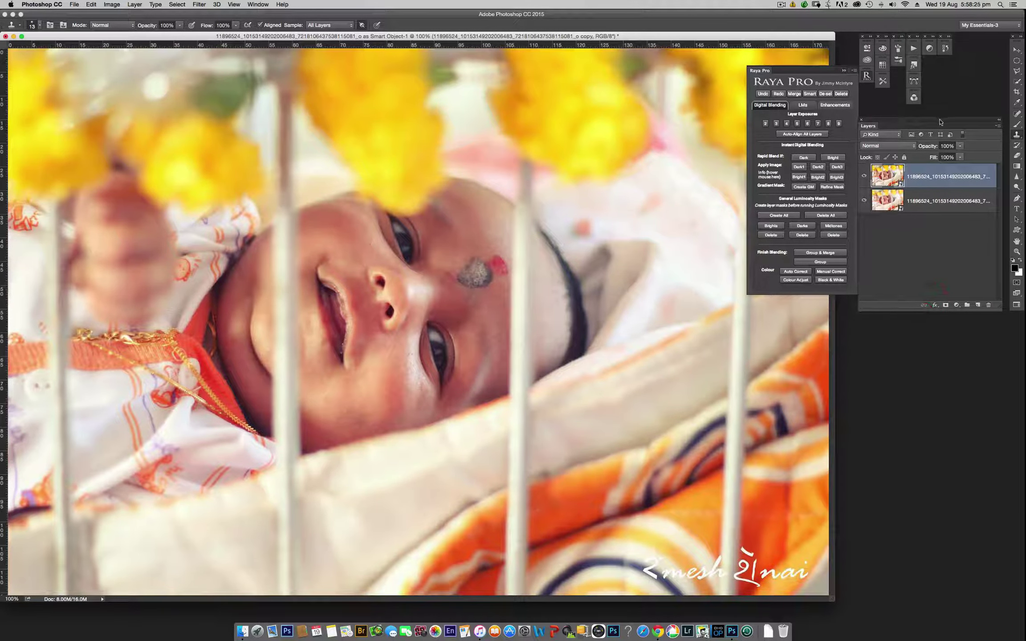
{"action": "mouse_move", "coordinate": [940, 121]}
{"action": "left_mouse_down"}
{"action": "mouse_move", "coordinate": [721, 309]}
{"action": "mouse_move", "coordinate": [735, 306]}
{"action": "left_mouse_up"}
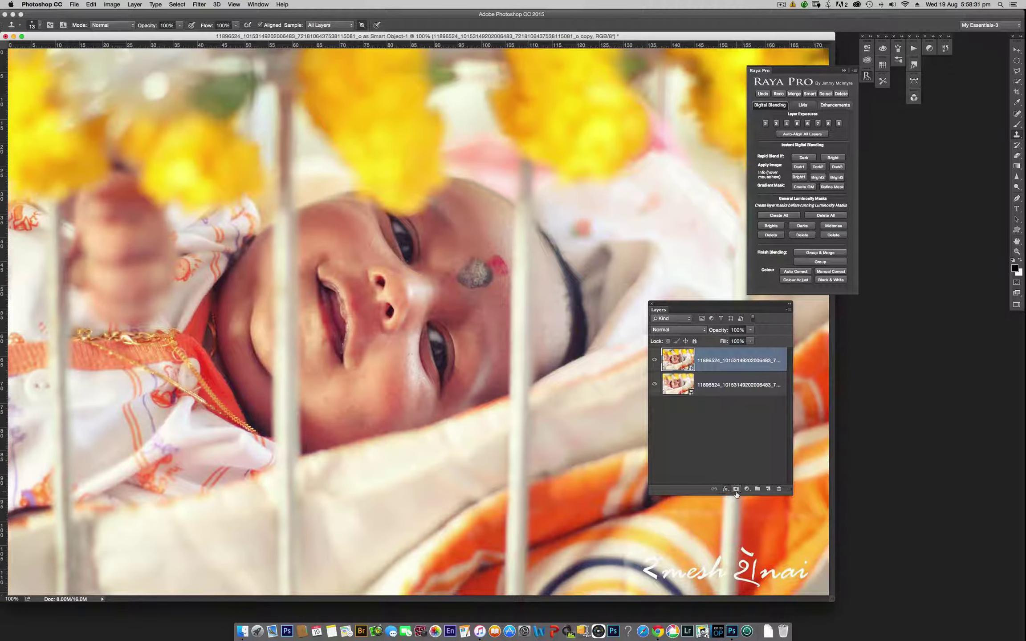
{"action": "left_click_drag", "start_coordinate": [721, 495], "coordinate": [720, 464]}
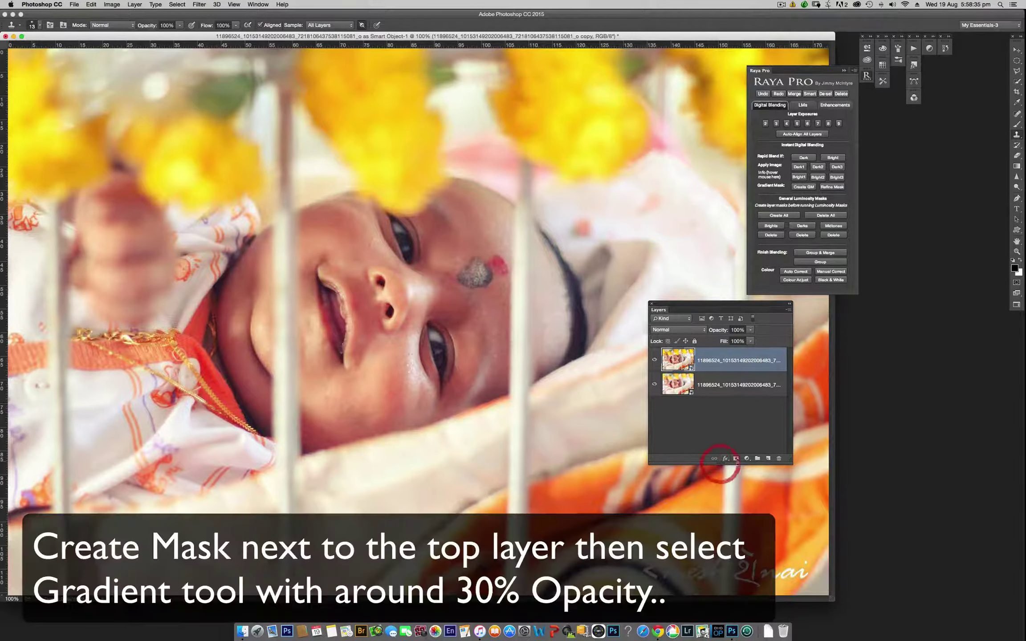
{"action": "left_click", "coordinate": [736, 459]}
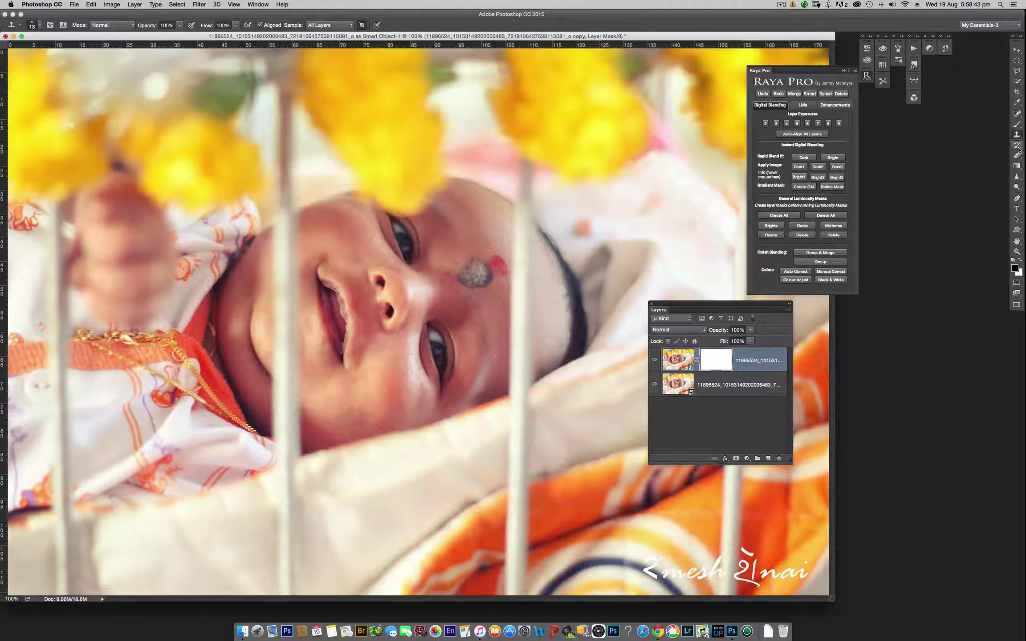
Step: Choose the Gradient tool with a radial gradient at 29% opacity
{"action": "left_click", "coordinate": [1016, 167]}
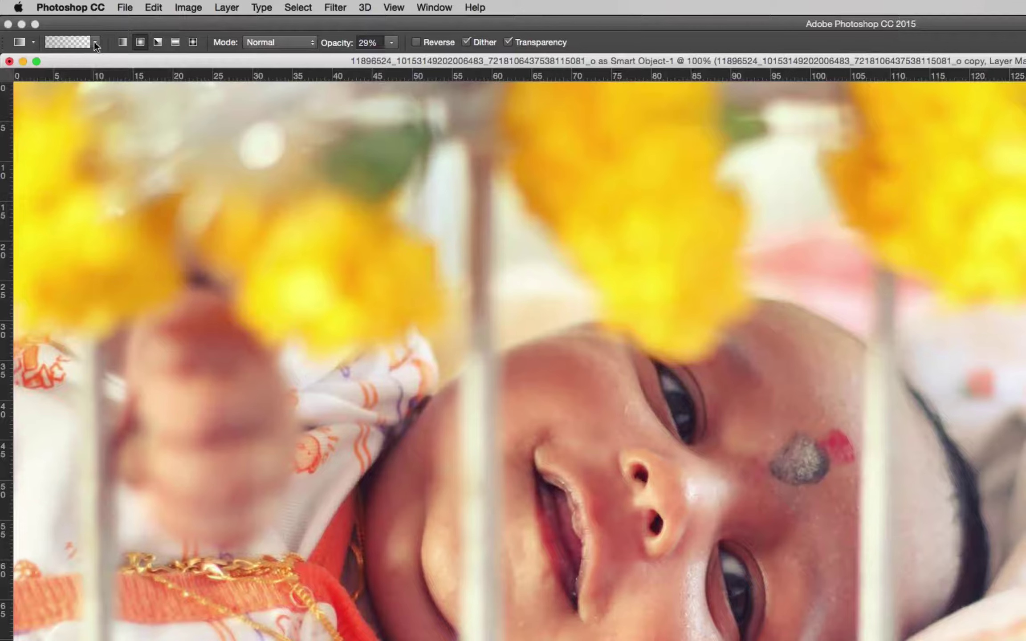
{"action": "left_click", "coordinate": [57, 25]}
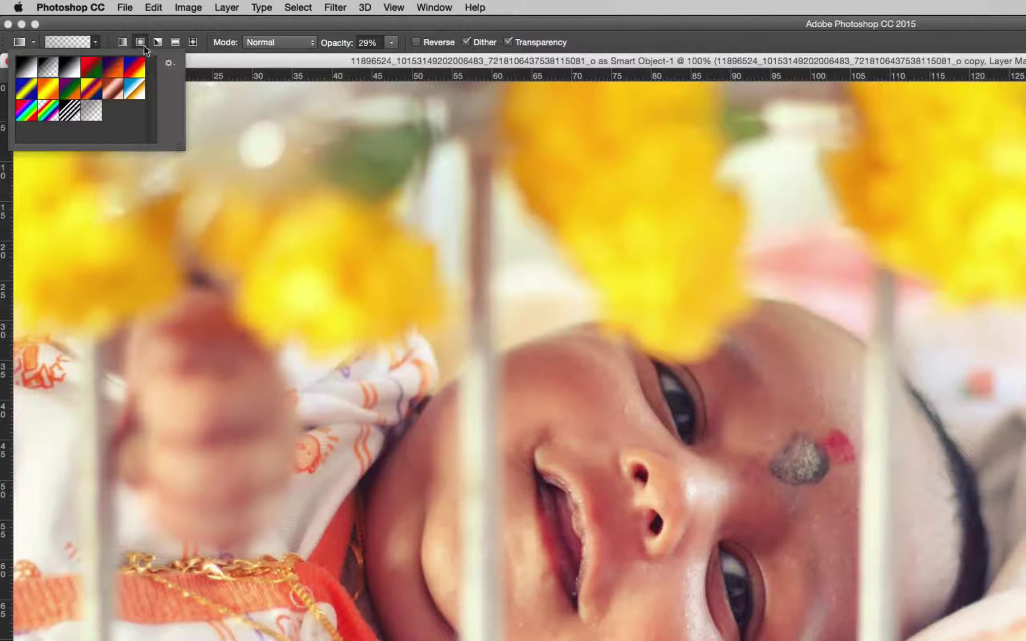
{"action": "left_click", "coordinate": [139, 42]}
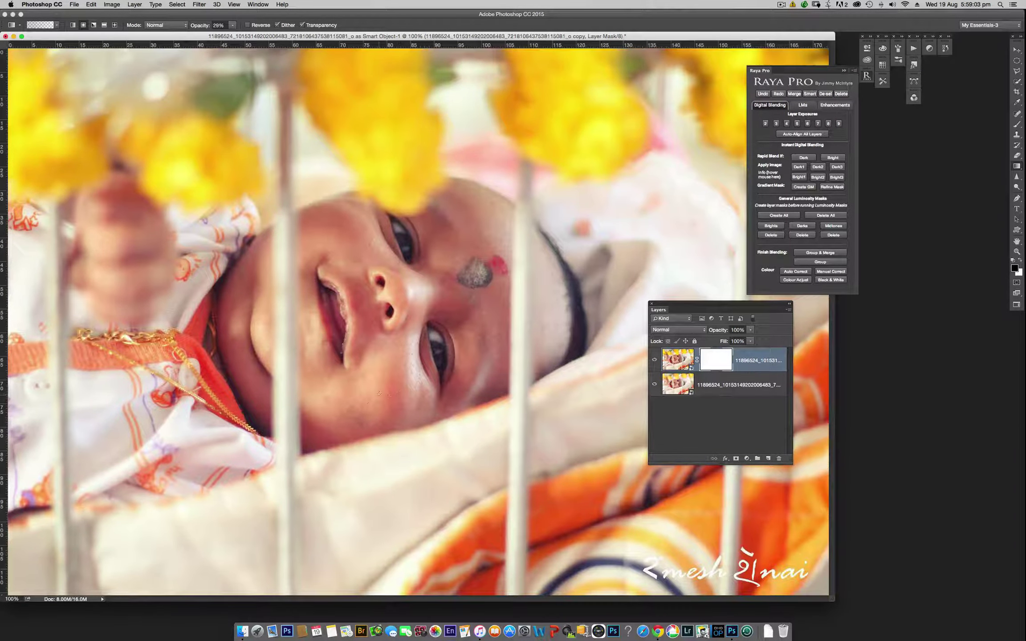
Step: Paint short radial gradients into the mask across the baby's cheek, revealing the layer beneath
{"action": "left_click_drag", "start_coordinate": [387, 387], "coordinate": [387, 398]}
{"action": "left_click", "coordinate": [390, 406]}
{"action": "left_click", "coordinate": [348, 410]}
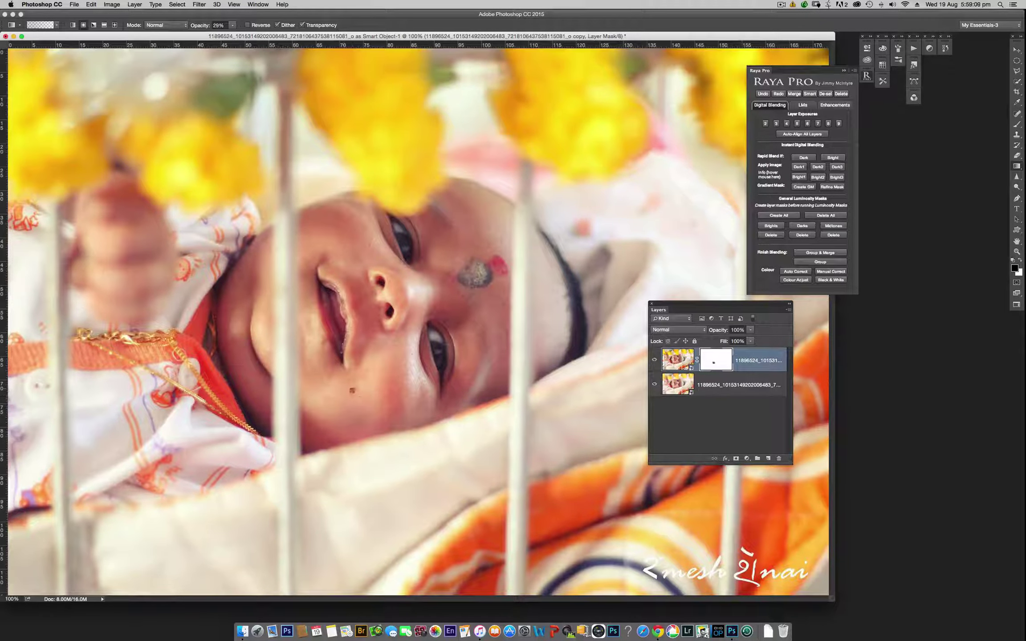
{"action": "left_click_drag", "start_coordinate": [380, 385], "coordinate": [381, 370]}
{"action": "left_click", "coordinate": [374, 399]}
{"action": "left_click", "coordinate": [369, 420]}
{"action": "mouse_move", "coordinate": [377, 418]}
{"action": "left_mouse_down"}
{"action": "mouse_move", "coordinate": [391, 415]}
{"action": "mouse_move", "coordinate": [363, 420]}
{"action": "mouse_move", "coordinate": [368, 401]}
{"action": "left_mouse_up"}
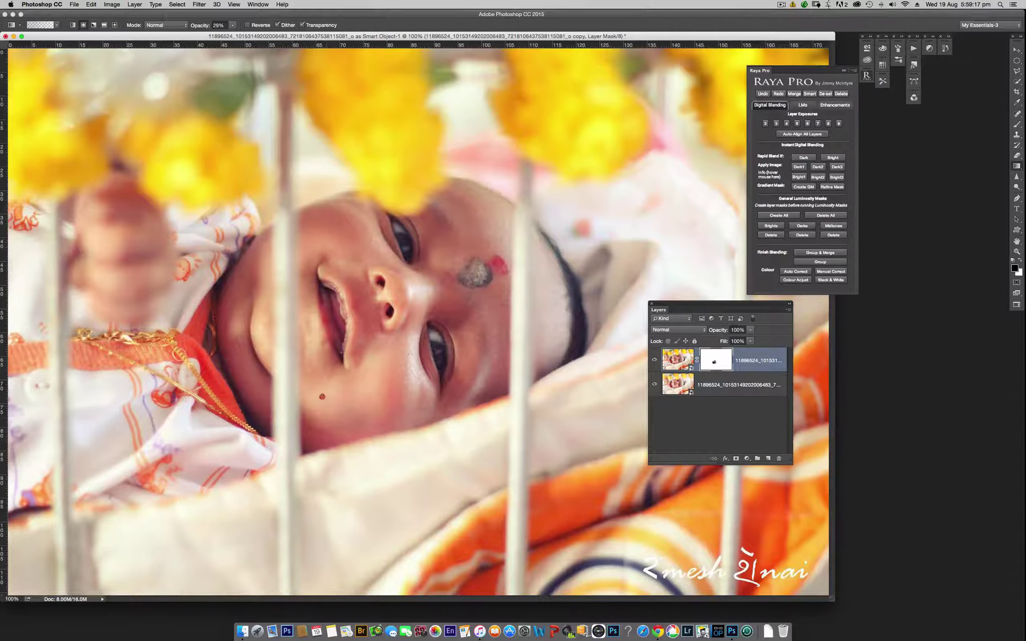
{"action": "mouse_move", "coordinate": [364, 392]}
{"action": "left_mouse_down"}
{"action": "mouse_move", "coordinate": [353, 414]}
{"action": "mouse_move", "coordinate": [359, 405]}
{"action": "mouse_move", "coordinate": [339, 407]}
{"action": "left_mouse_up"}
{"action": "left_click_drag", "start_coordinate": [447, 412], "coordinate": [458, 403]}
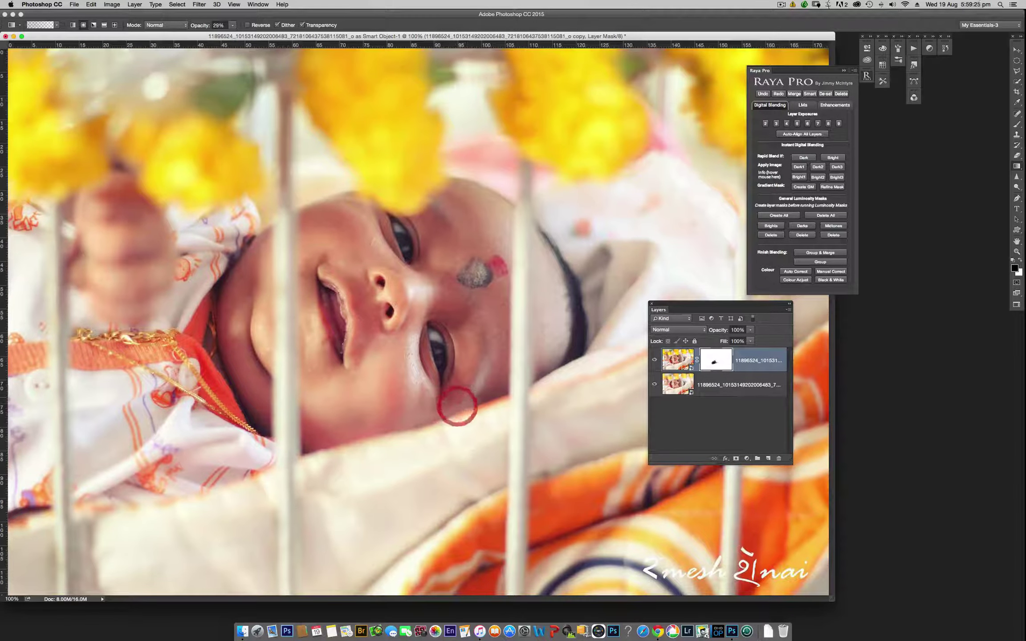
{"action": "left_click", "coordinate": [497, 372]}
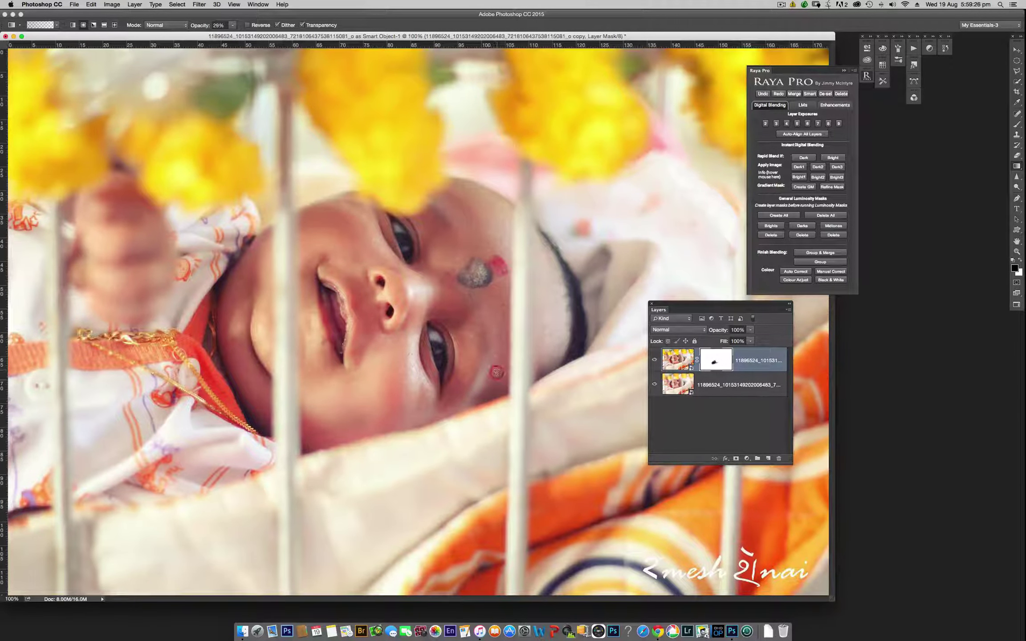
{"action": "left_click", "coordinate": [497, 314]}
{"action": "left_click", "coordinate": [495, 328]}
{"action": "left_click_drag", "start_coordinate": [496, 368], "coordinate": [496, 348]}
{"action": "left_click", "coordinate": [494, 385]}
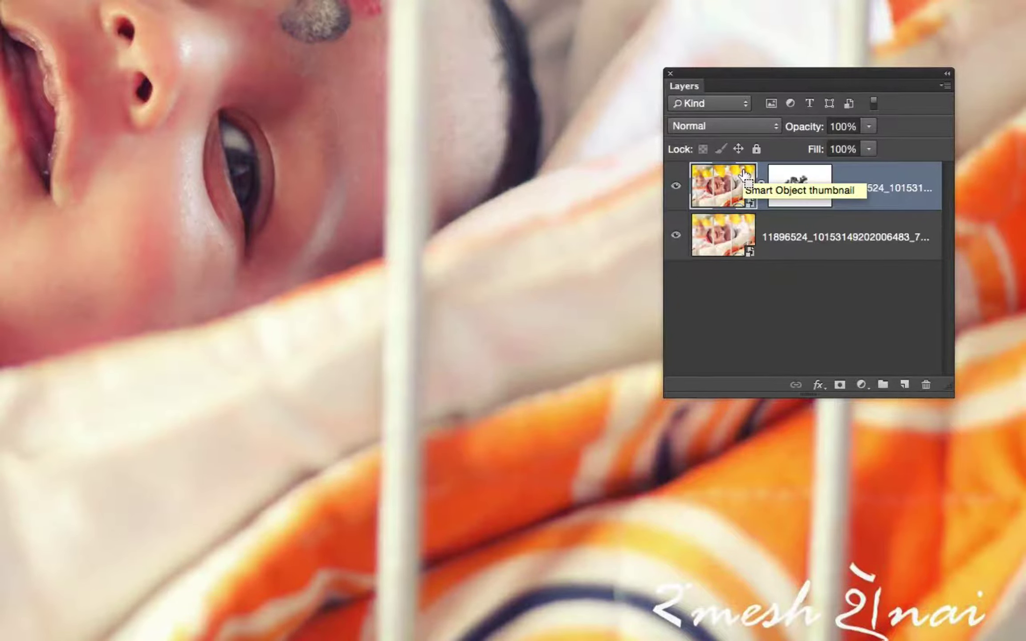
Step: Stamp all visible layers into a new layer named CS and duplicate it as CS copy
{"action": "key", "text": "shift+alt+super+e"}
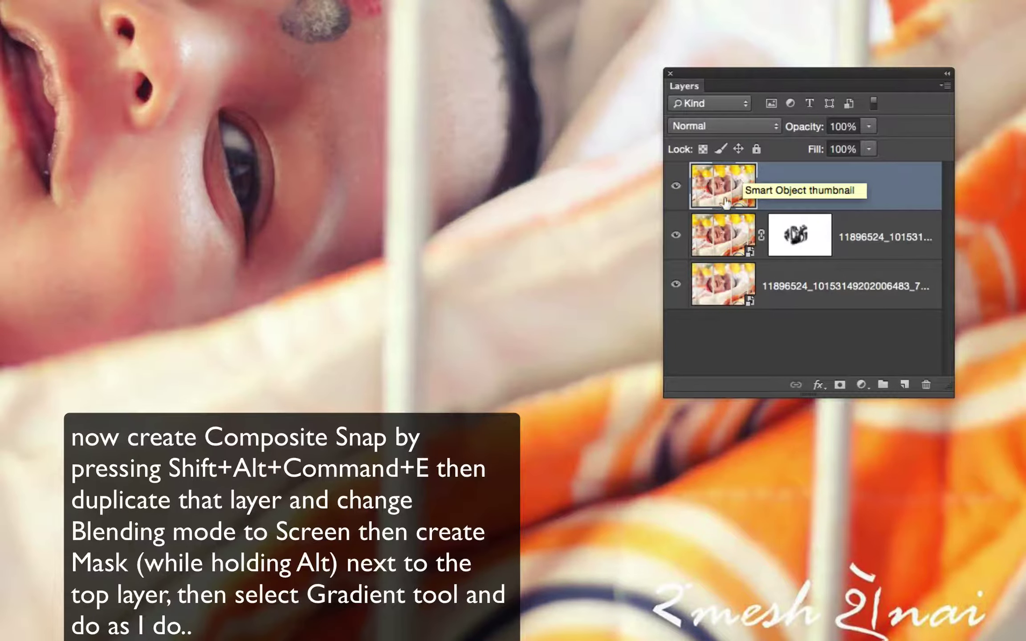
{"action": "double_click", "coordinate": [775, 189]}
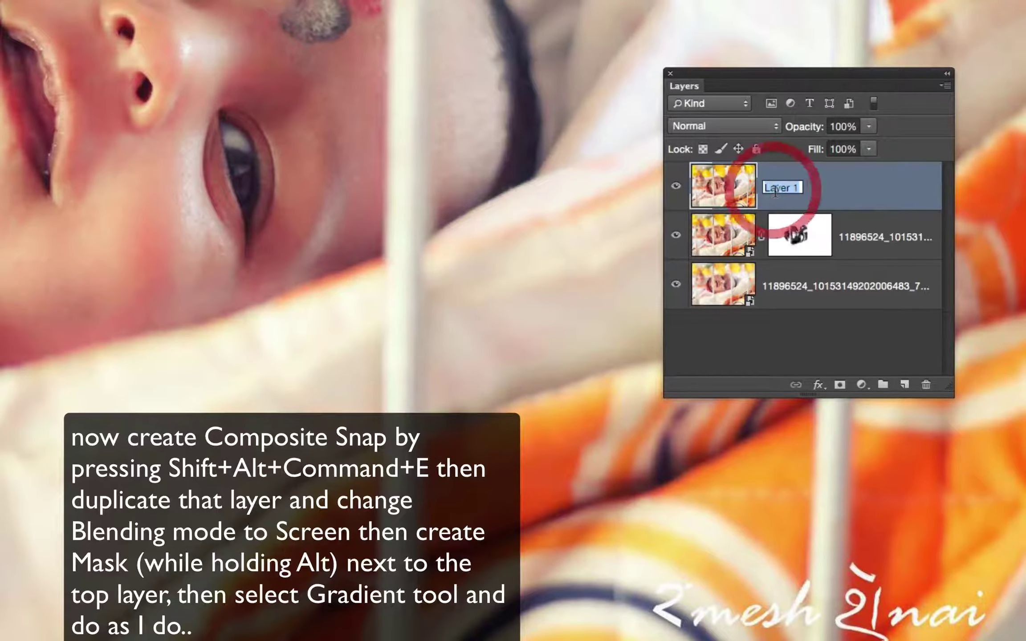
{"action": "type", "text": "C"}
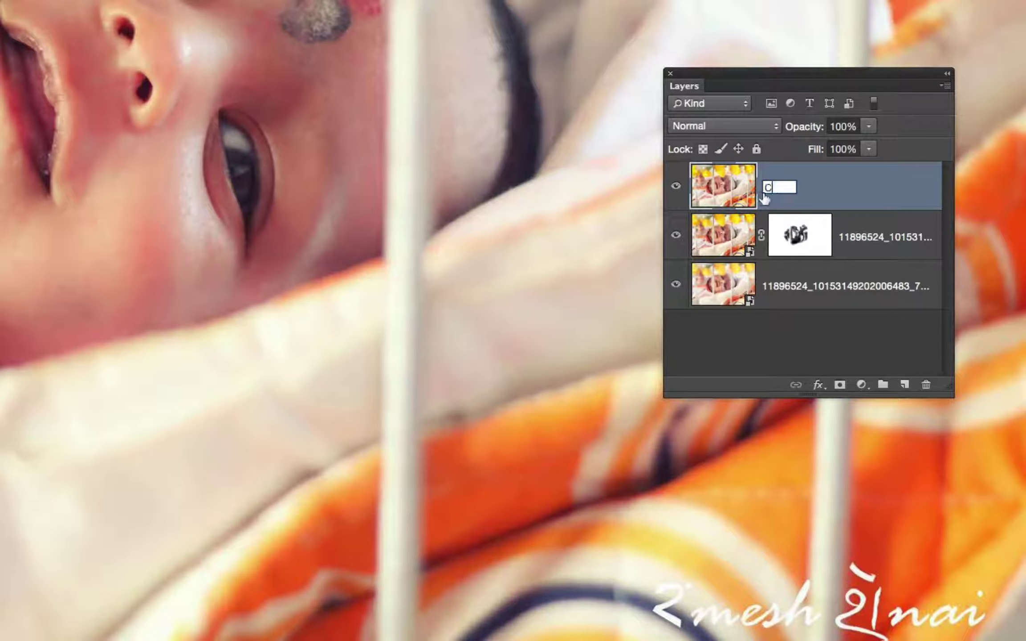
{"action": "type", "text": "S"}
{"action": "left_click", "coordinate": [836, 194]}
{"action": "left_click_drag", "start_coordinate": [893, 195], "coordinate": [904, 383]}
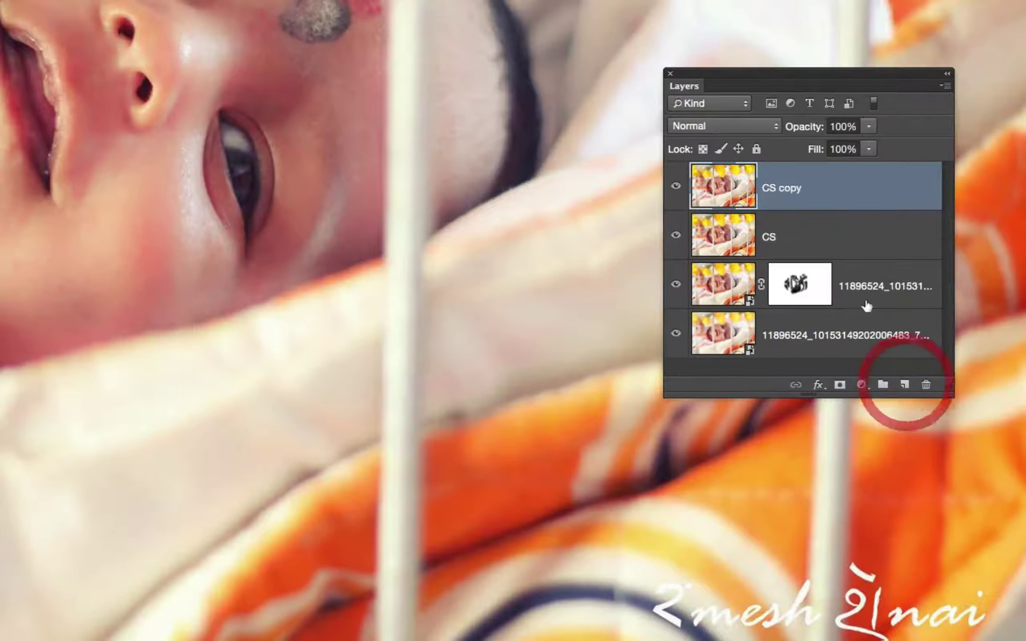
{"action": "left_click", "coordinate": [726, 127]}
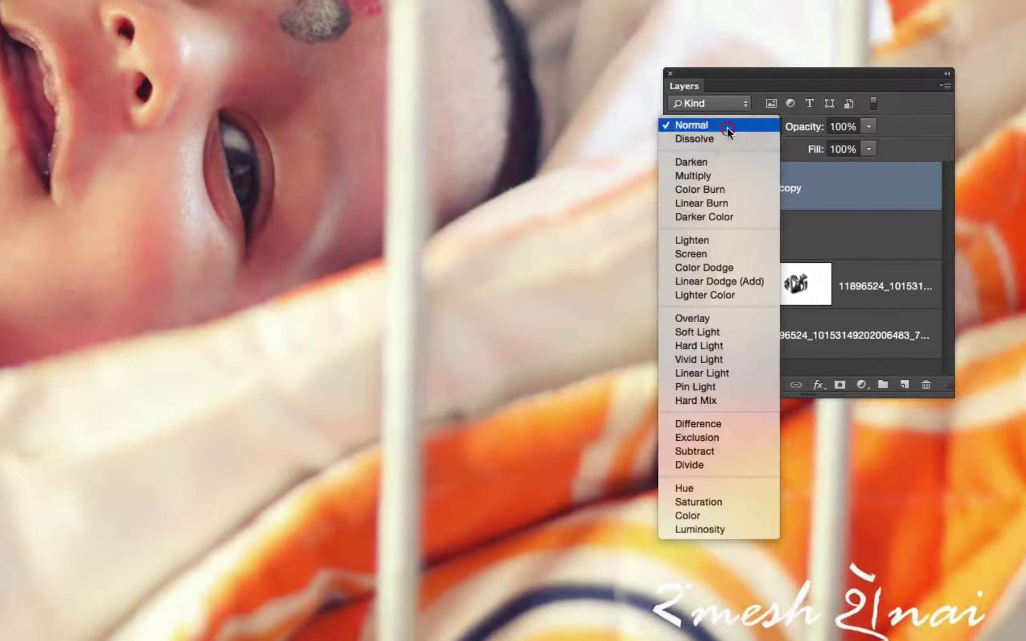
Step: Set CS copy to Screen blending with a black hide-all mask
{"action": "left_click", "coordinate": [718, 253]}
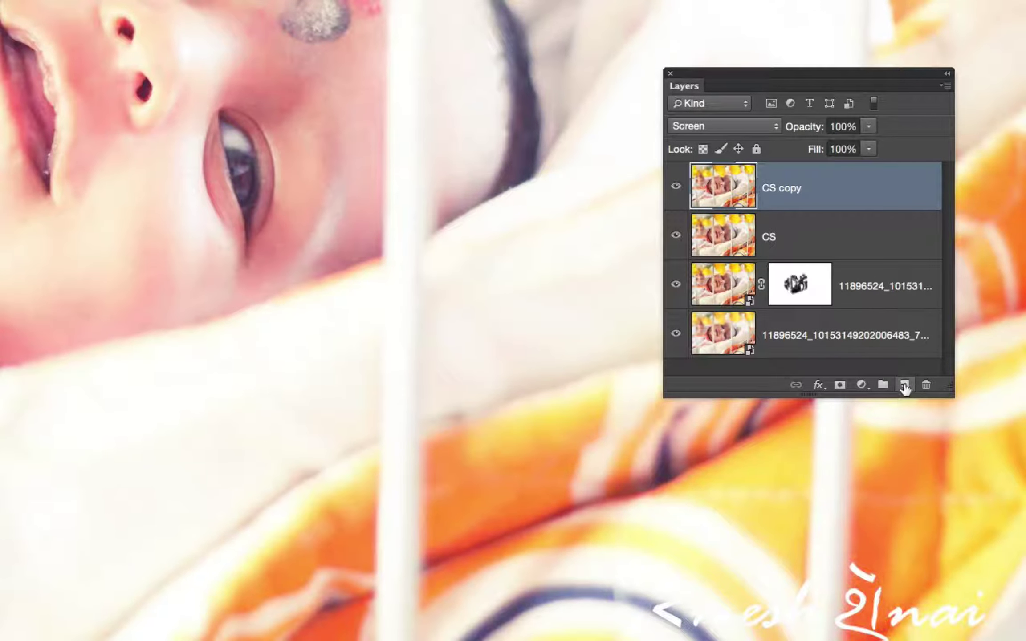
{"action": "left_click", "coordinate": [839, 385], "text": "alt"}
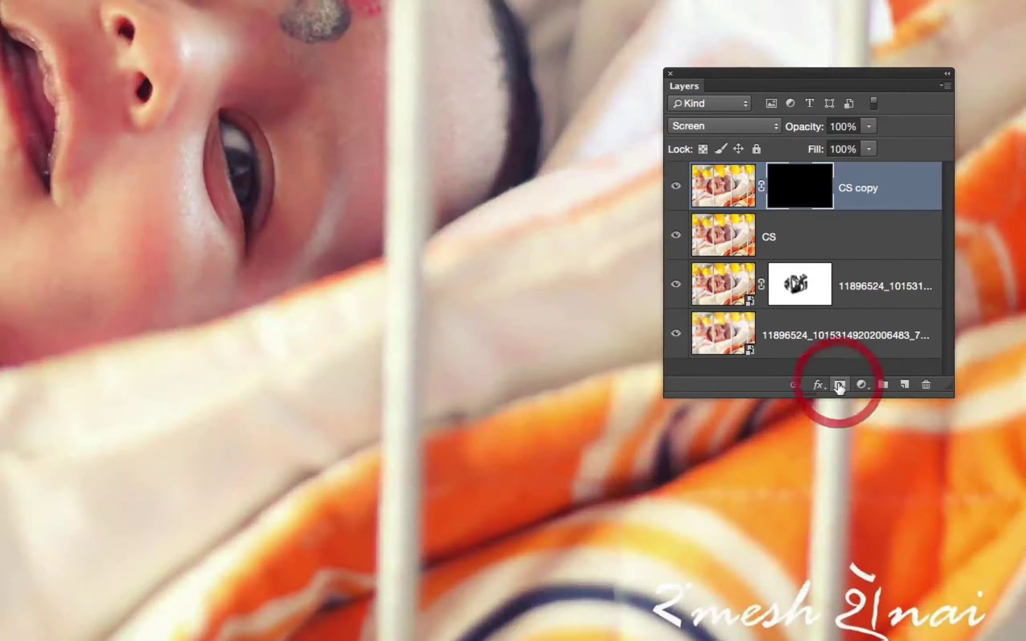
Step: Target CS copy's black mask and switch to a radial gradient
{"action": "left_click", "coordinate": [797, 190]}
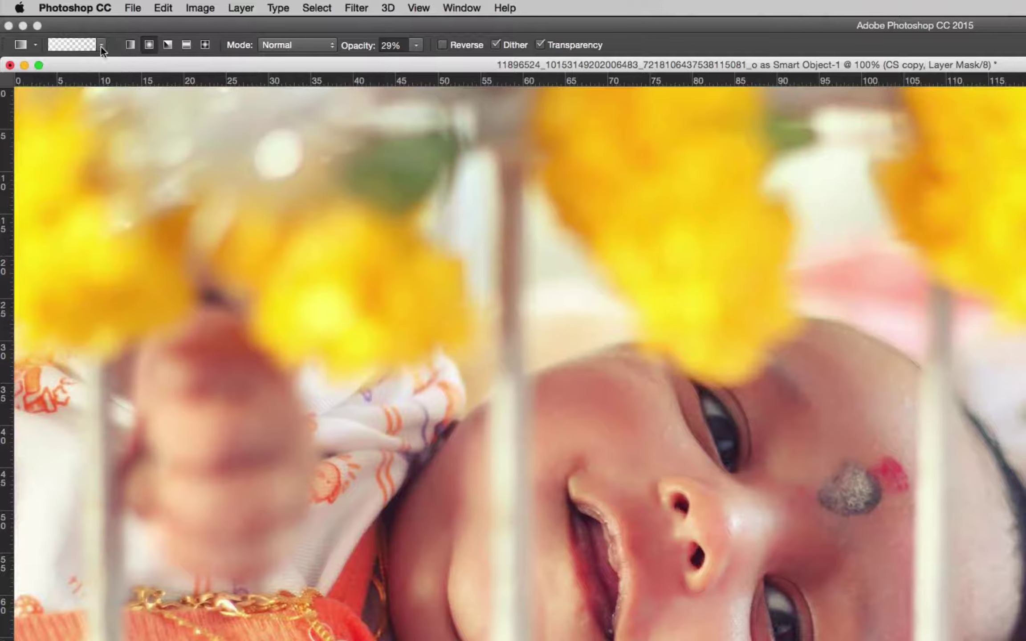
{"action": "left_click", "coordinate": [57, 25]}
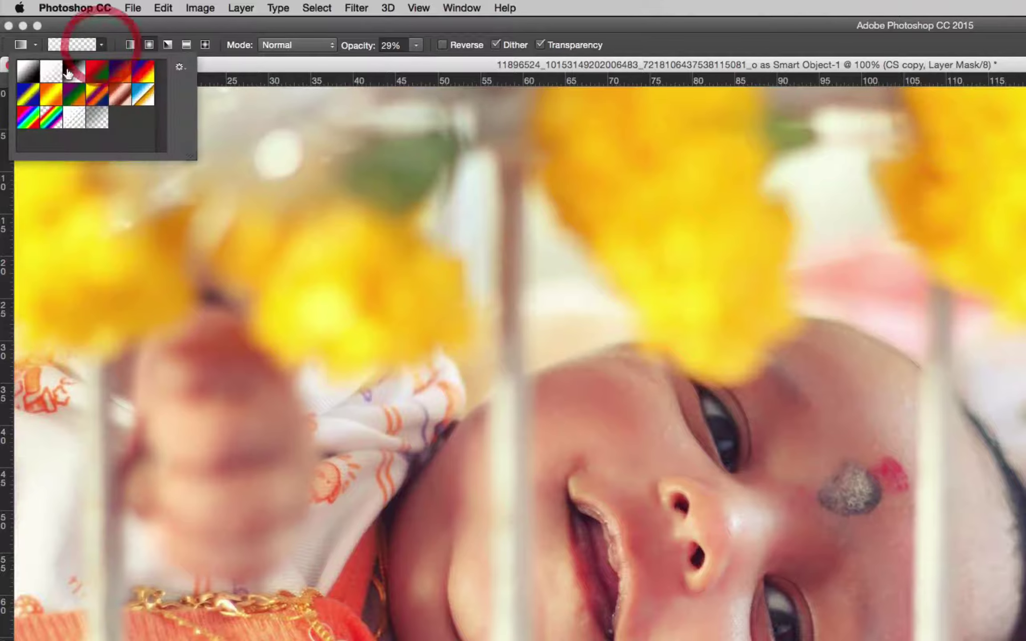
{"action": "left_click", "coordinate": [149, 44]}
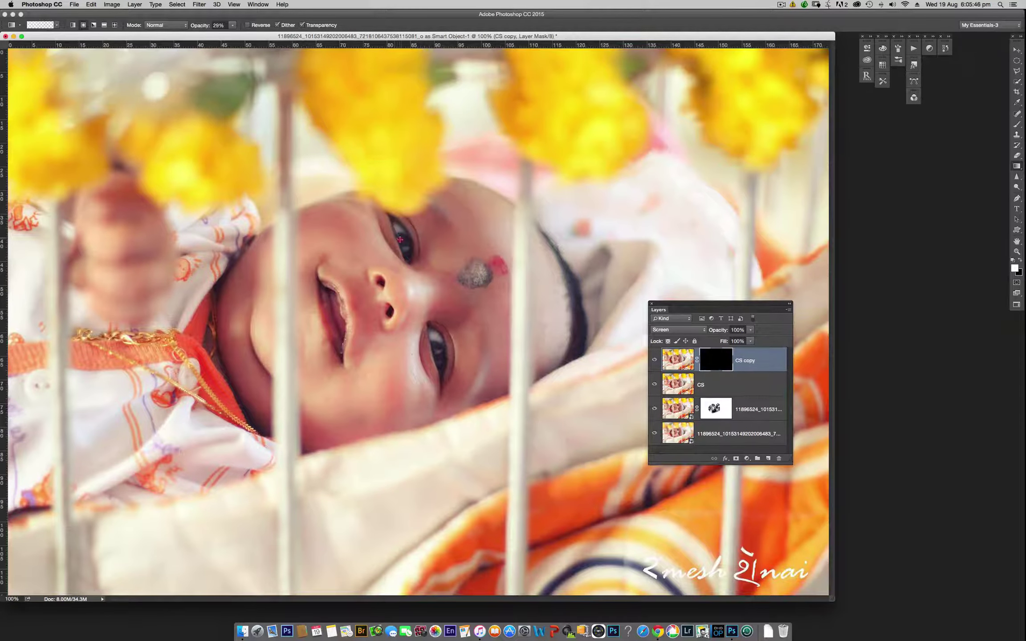
Step: Paint small radial gradients over both eyes to reveal the Screen brightening there
{"action": "mouse_move", "coordinate": [400, 240]}
{"action": "left_mouse_down"}
{"action": "mouse_move", "coordinate": [399, 231]}
{"action": "mouse_move", "coordinate": [408, 257]}
{"action": "left_mouse_up"}
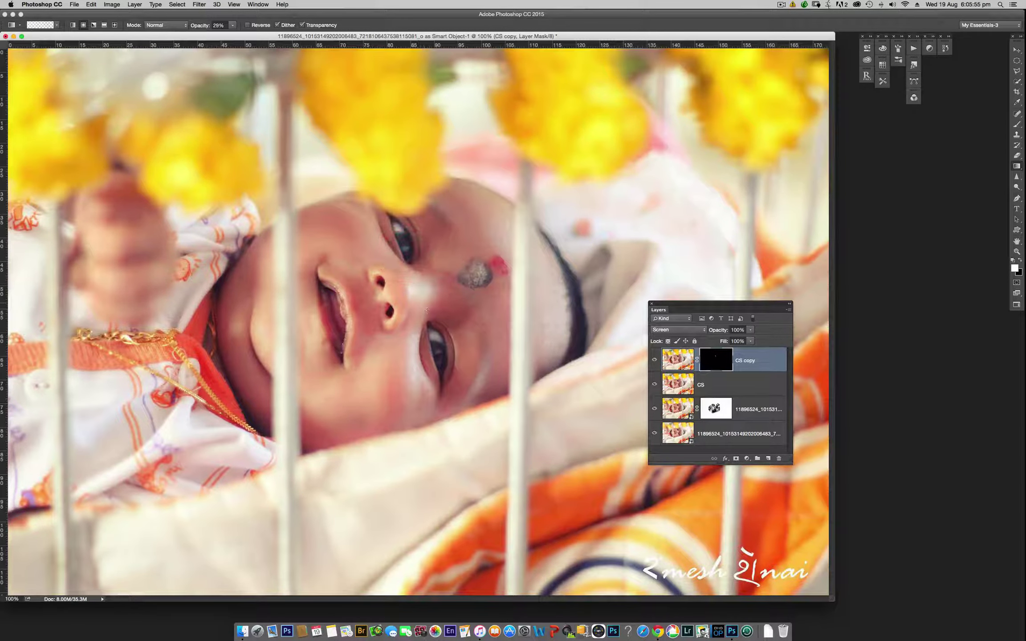
{"action": "left_click", "coordinate": [434, 339]}
{"action": "left_click", "coordinate": [432, 336]}
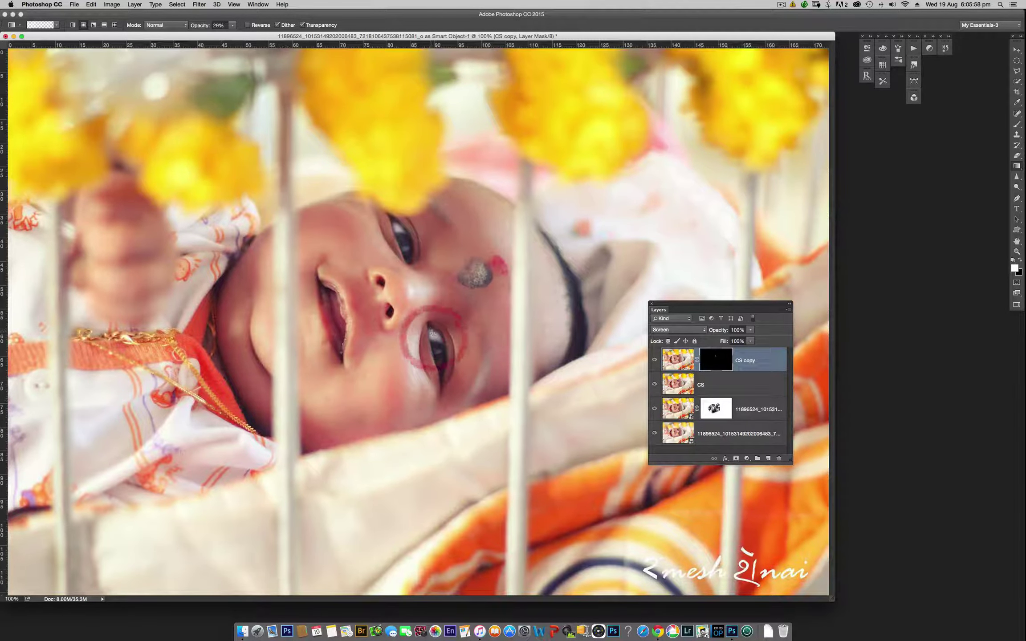
{"action": "left_click", "coordinate": [435, 341]}
{"action": "left_click", "coordinate": [439, 350]}
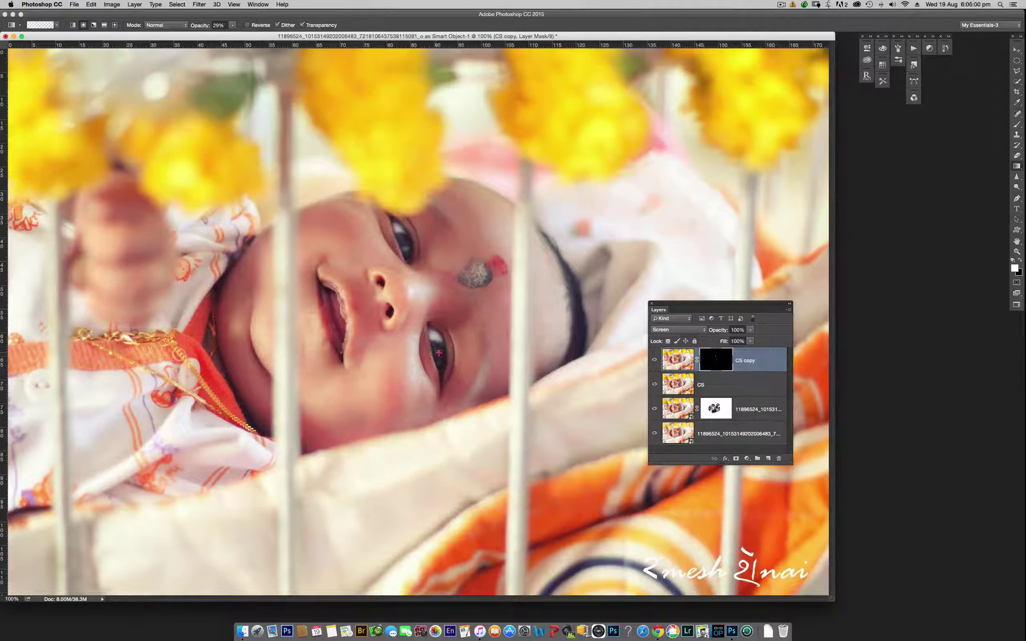
{"action": "left_click", "coordinate": [440, 364]}
{"action": "left_click", "coordinate": [440, 370]}
{"action": "left_click", "coordinate": [441, 370]}
{"action": "left_click", "coordinate": [453, 374]}
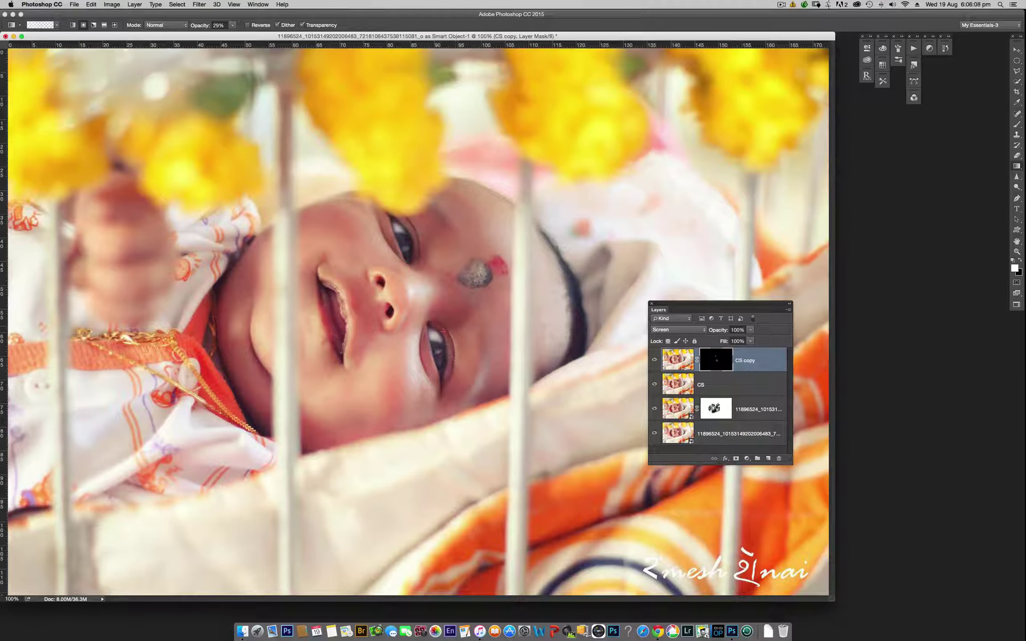
{"action": "left_click", "coordinate": [443, 331]}
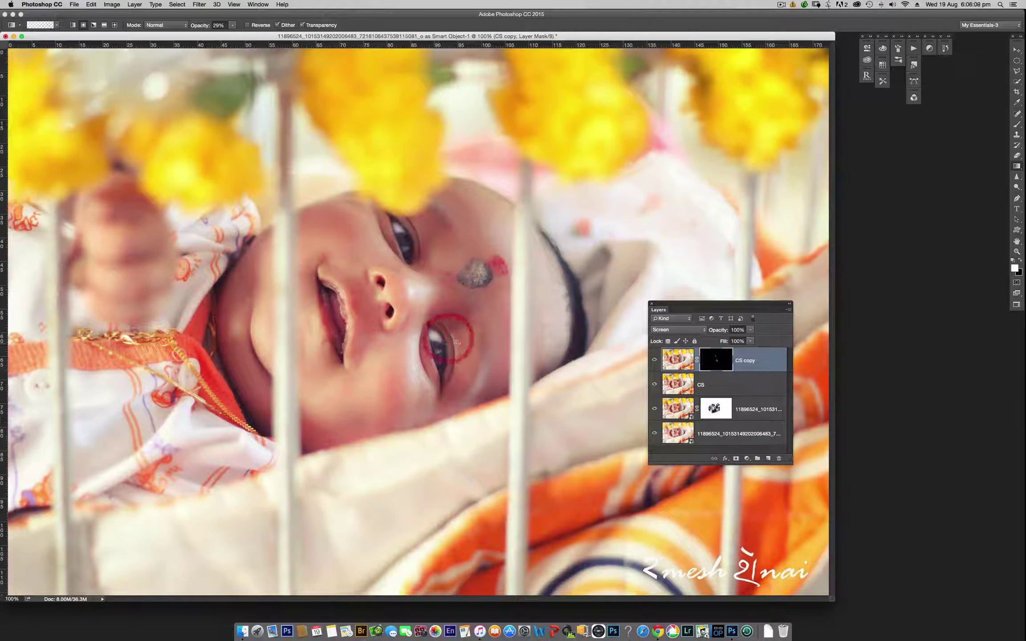
{"action": "left_click", "coordinate": [420, 266]}
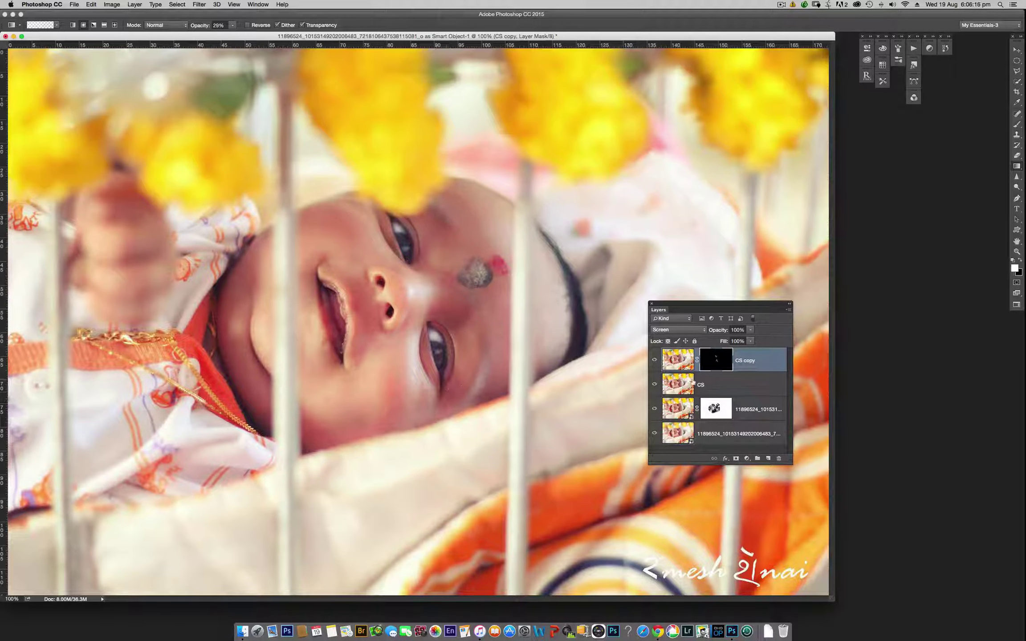
{"action": "left_click", "coordinate": [677, 360]}
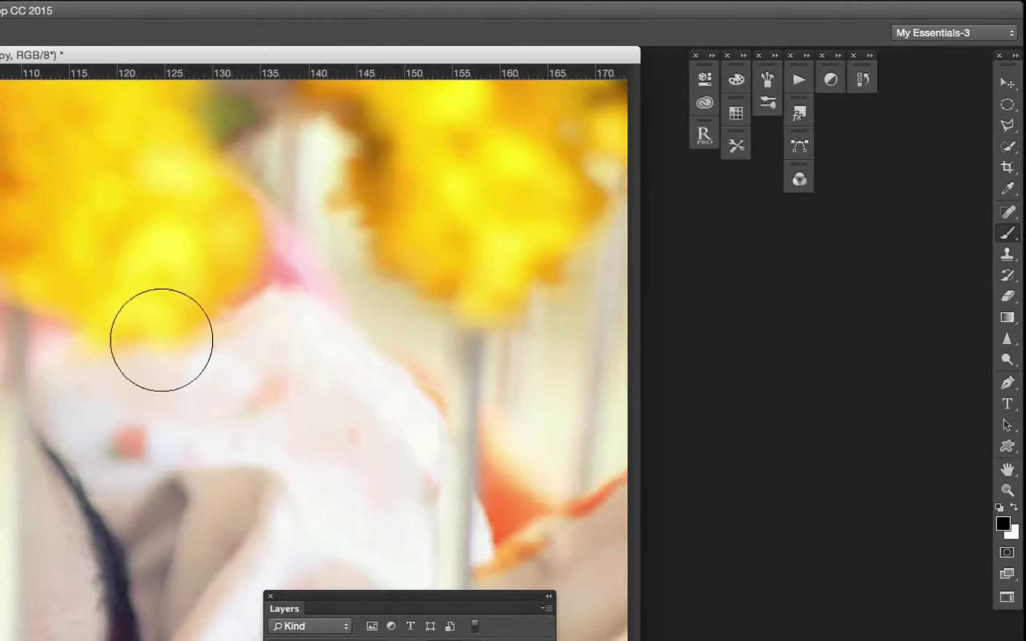
Step: Switch to the Elliptical Marquee tool and draw oval selections around the upper and lower eyes
{"action": "left_click", "coordinate": [1007, 107]}
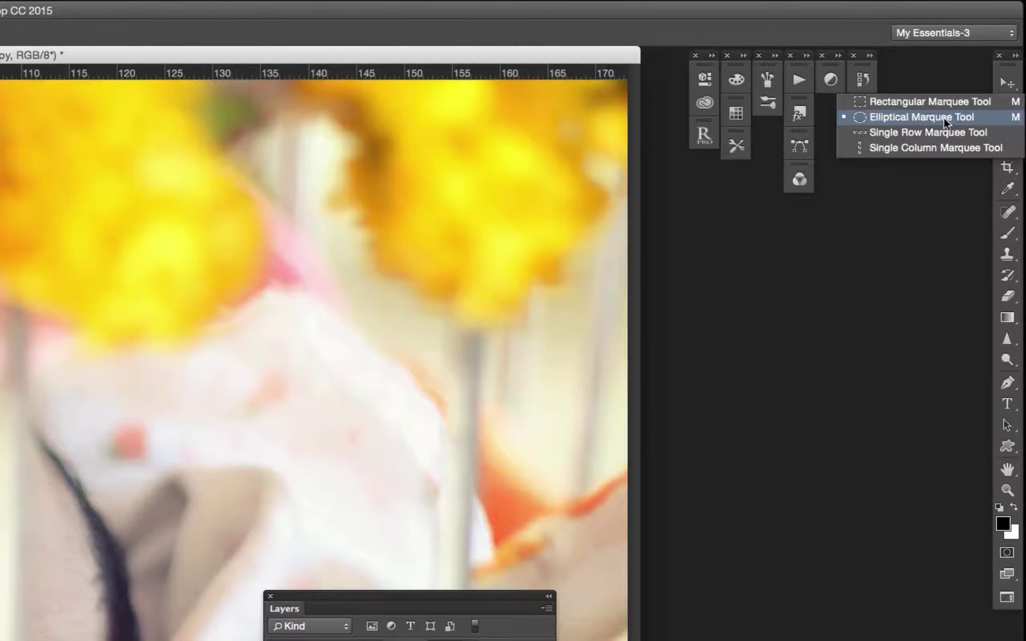
{"action": "left_click", "coordinate": [943, 117]}
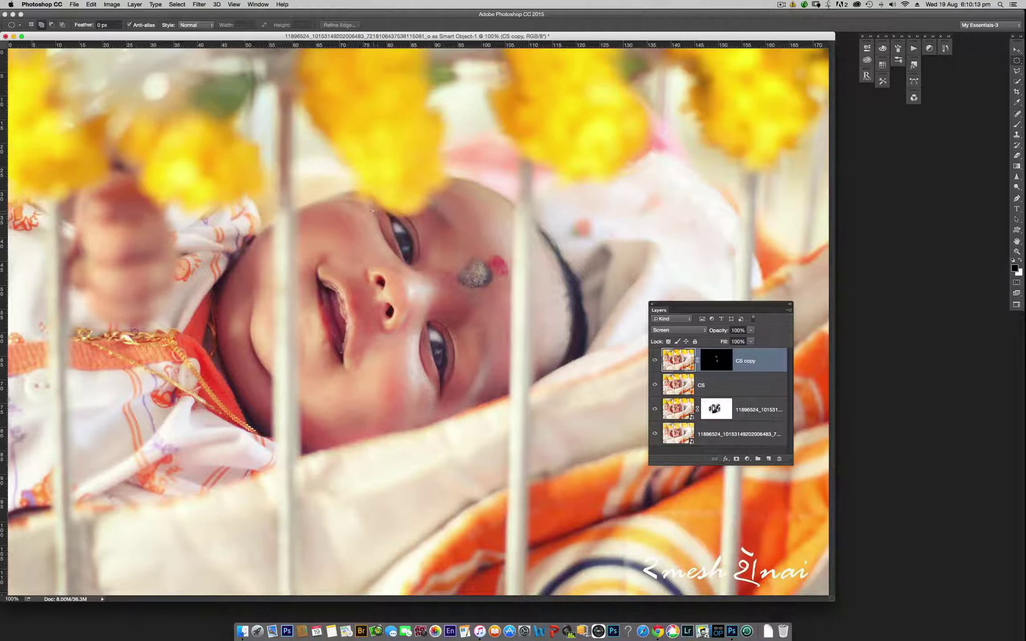
{"action": "left_click_drag", "start_coordinate": [373, 211], "coordinate": [430, 274]}
{"action": "left_click_drag", "start_coordinate": [430, 273], "coordinate": [432, 276]}
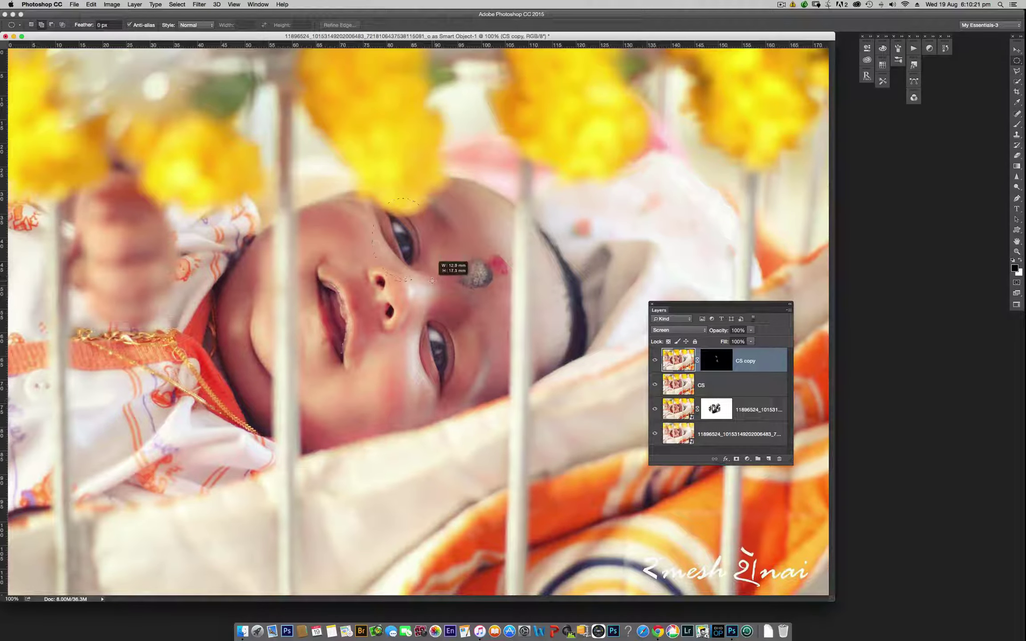
{"action": "left_click_drag", "start_coordinate": [432, 276], "coordinate": [465, 400]}
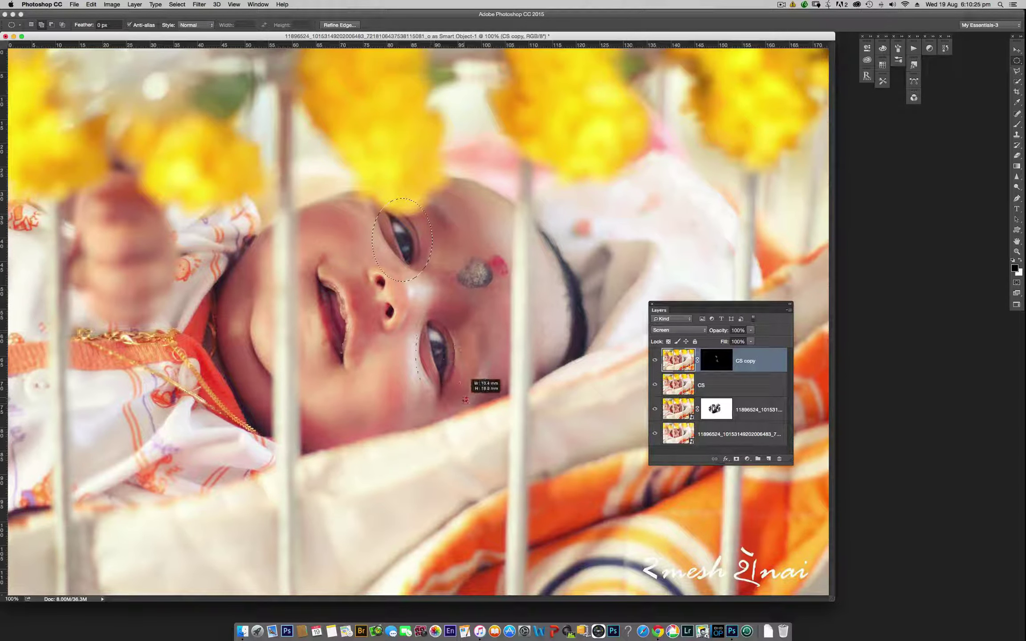
{"action": "left_click_drag", "start_coordinate": [465, 399], "coordinate": [472, 406]}
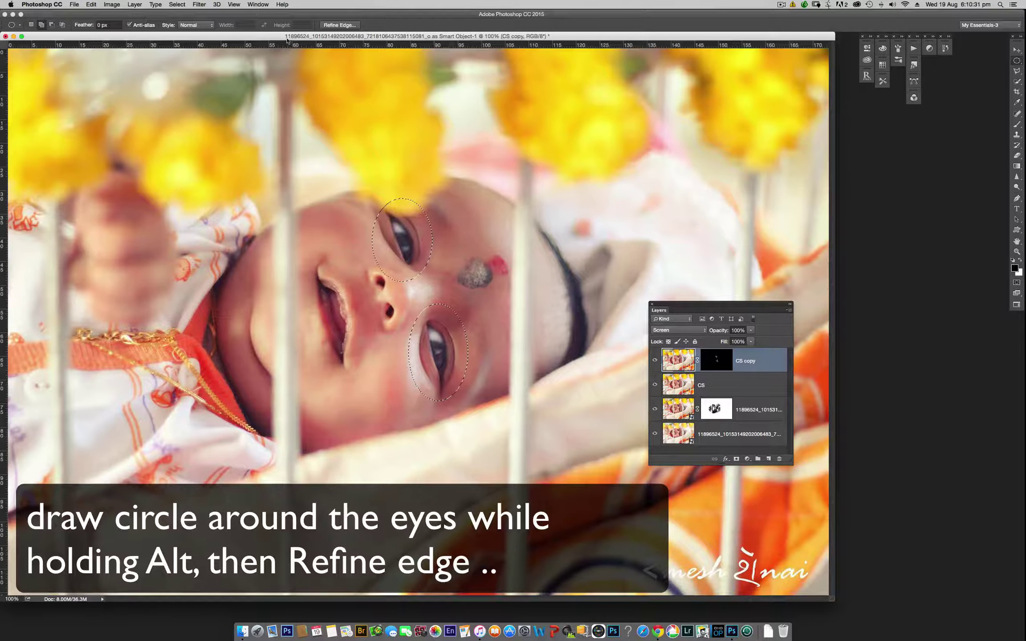
Step: Feather both eye selections by about 31.8 px in Refine Edge
{"action": "left_click", "coordinate": [339, 25]}
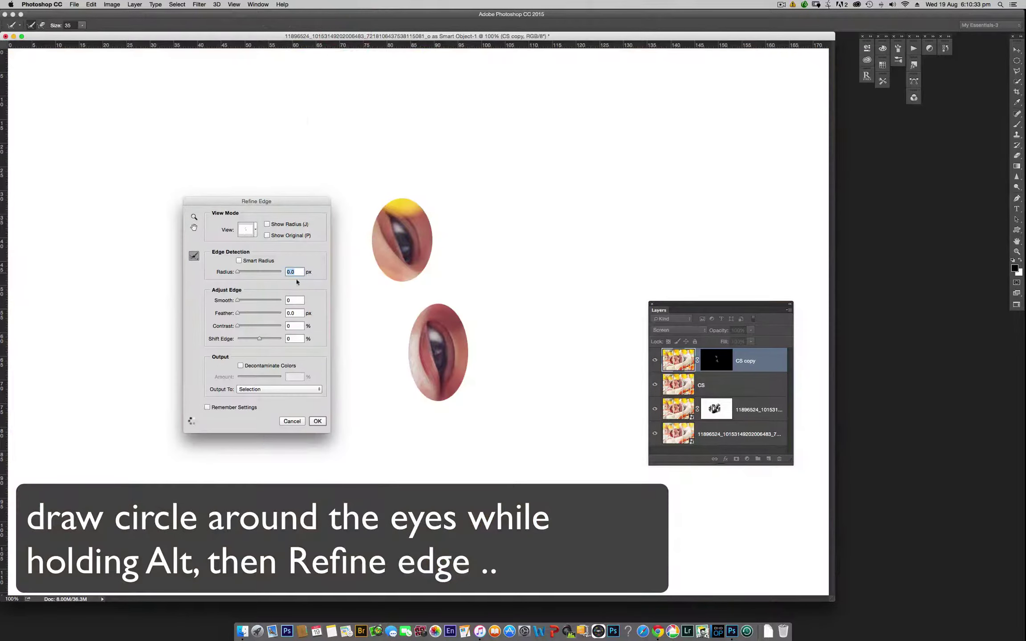
{"action": "left_click_drag", "start_coordinate": [238, 314], "coordinate": [259, 316]}
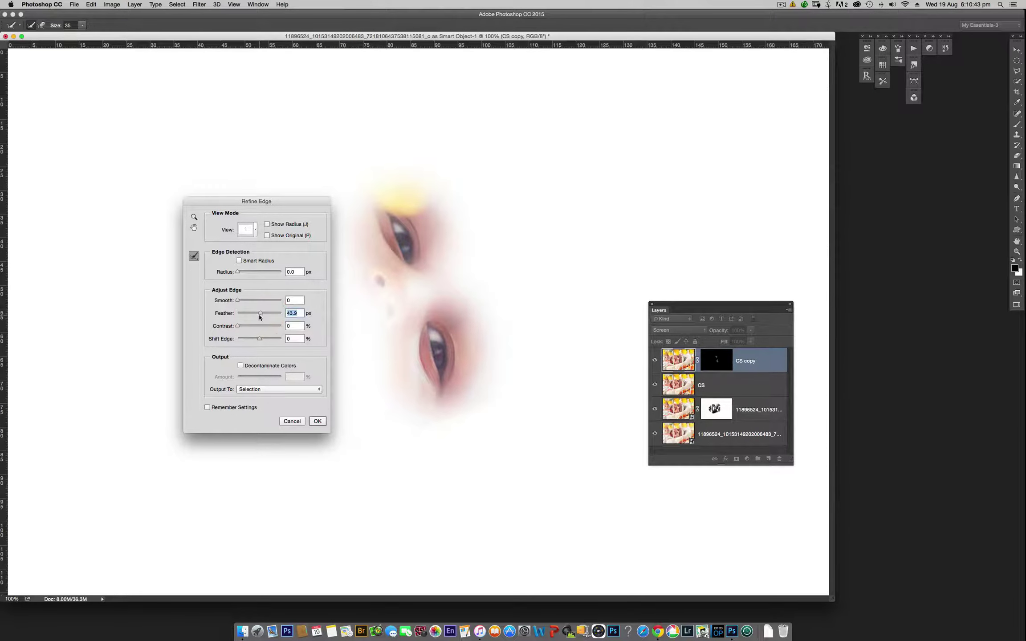
{"action": "left_click_drag", "start_coordinate": [260, 315], "coordinate": [259, 315]}
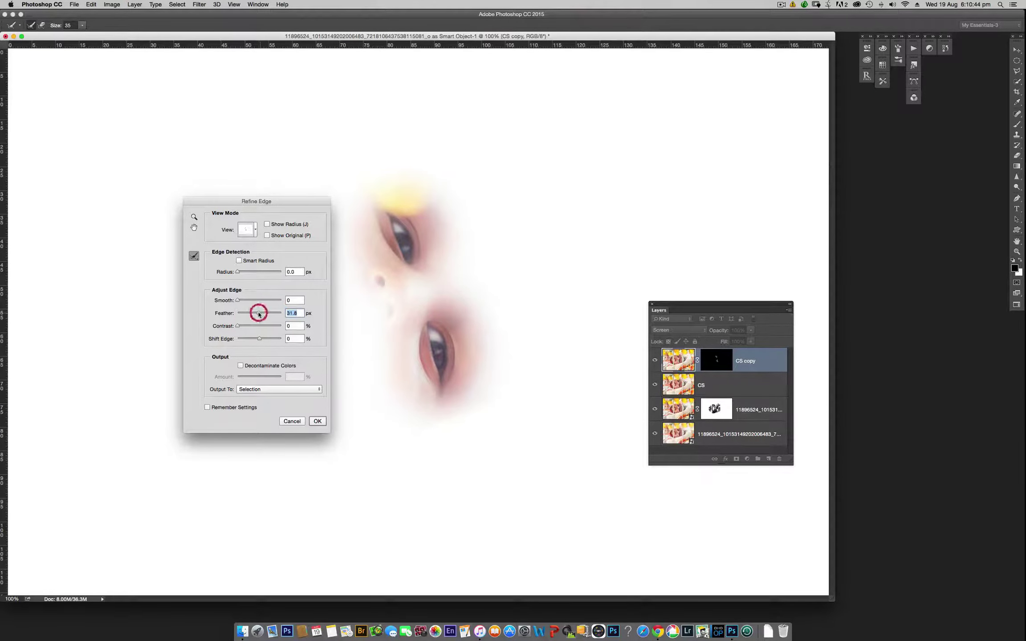
{"action": "left_click", "coordinate": [318, 422]}
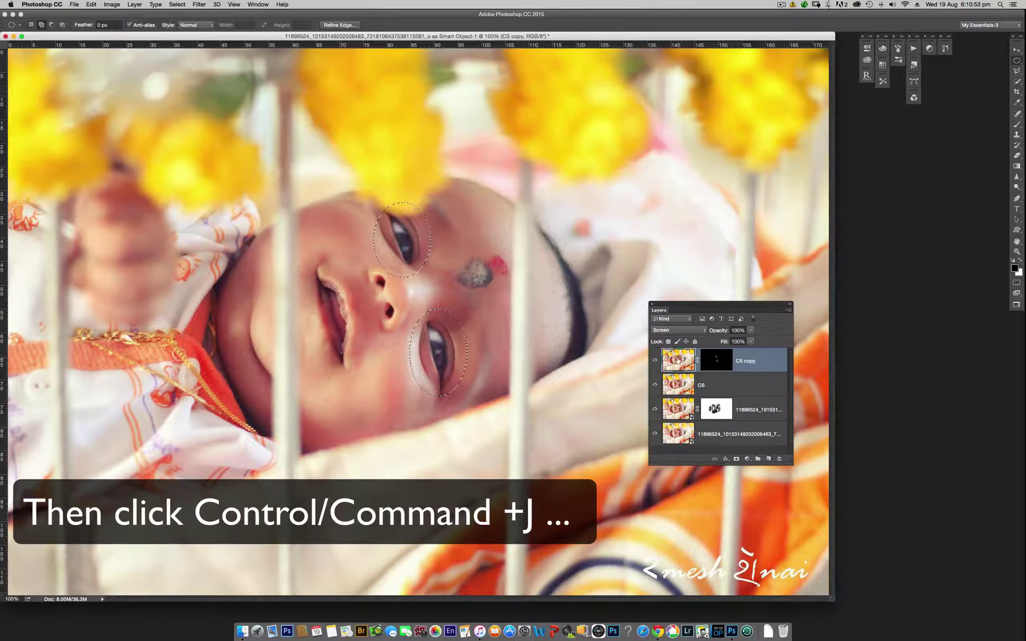
Step: Copy the eye areas to a new layer and apply Unsharp Mask (23%, radius 873 px)
{"action": "key", "text": "super+j"}
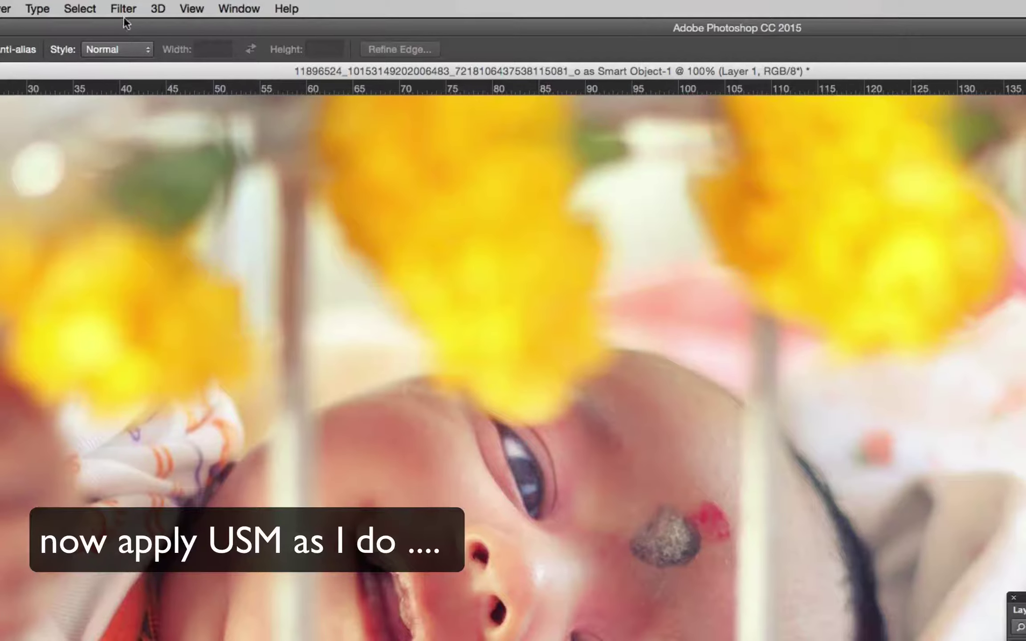
{"action": "left_click", "coordinate": [127, 9]}
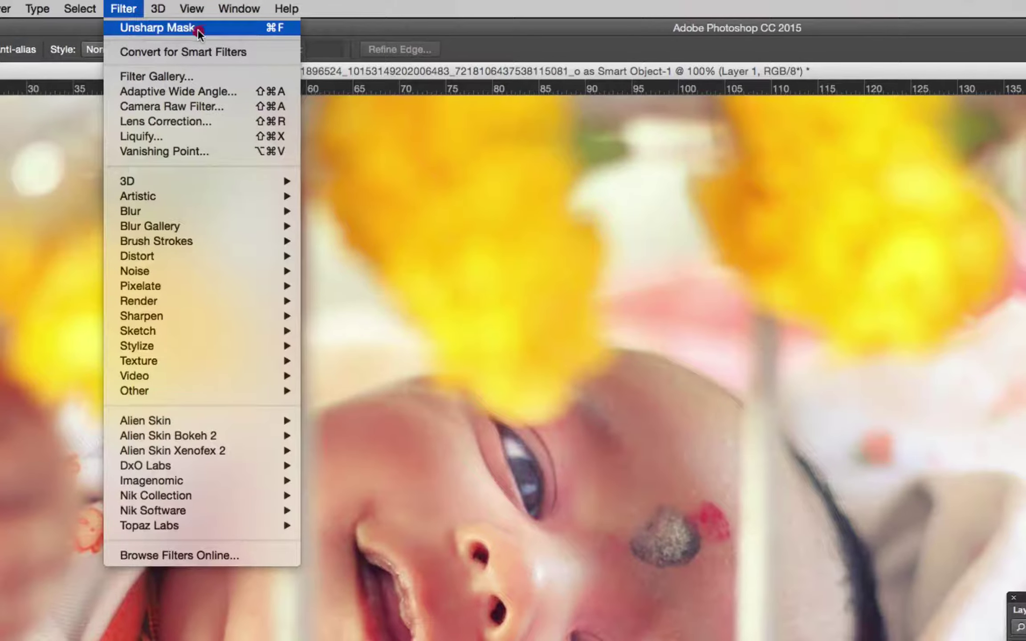
{"action": "mouse_move", "coordinate": [141, 316]}
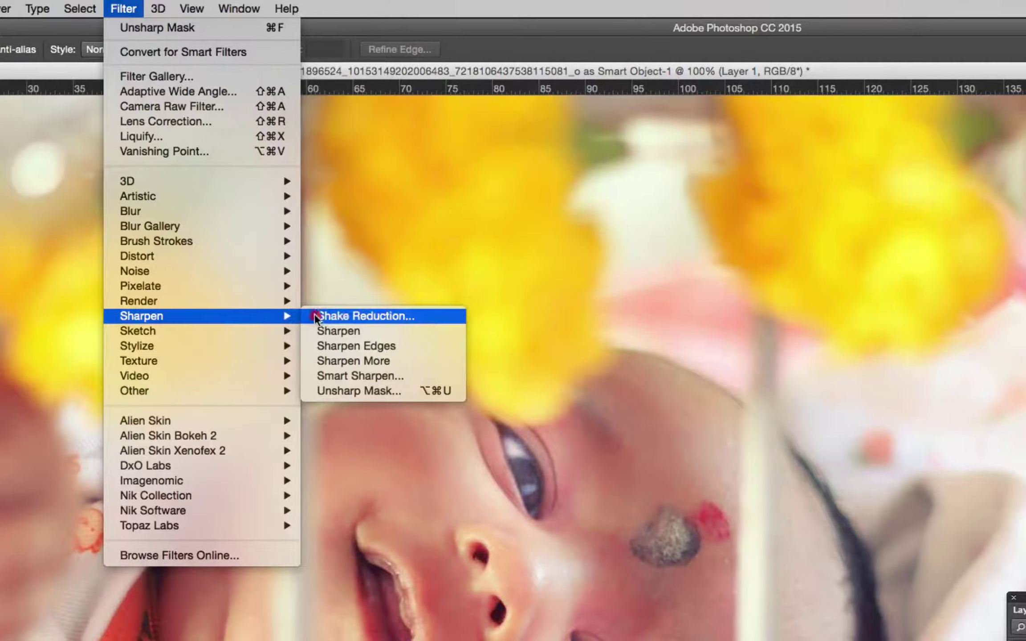
{"action": "left_click", "coordinate": [357, 392]}
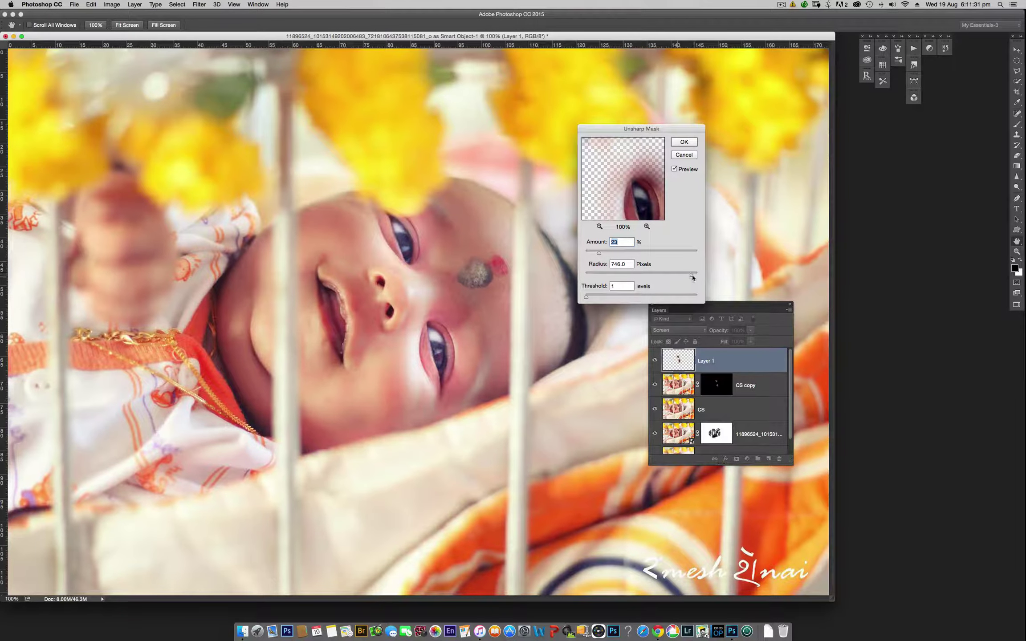
{"action": "left_click_drag", "start_coordinate": [692, 278], "coordinate": [694, 276]}
{"action": "left_click", "coordinate": [685, 142]}
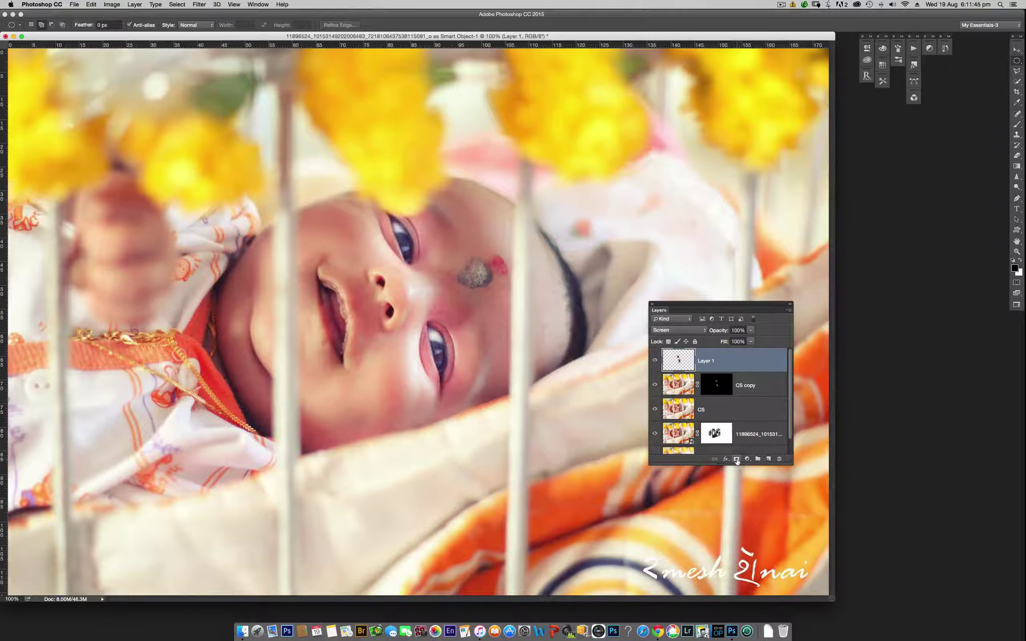
Step: Add a black mask to the eye layer and set up a white radial gradient
{"action": "left_click", "coordinate": [737, 459], "text": "alt"}
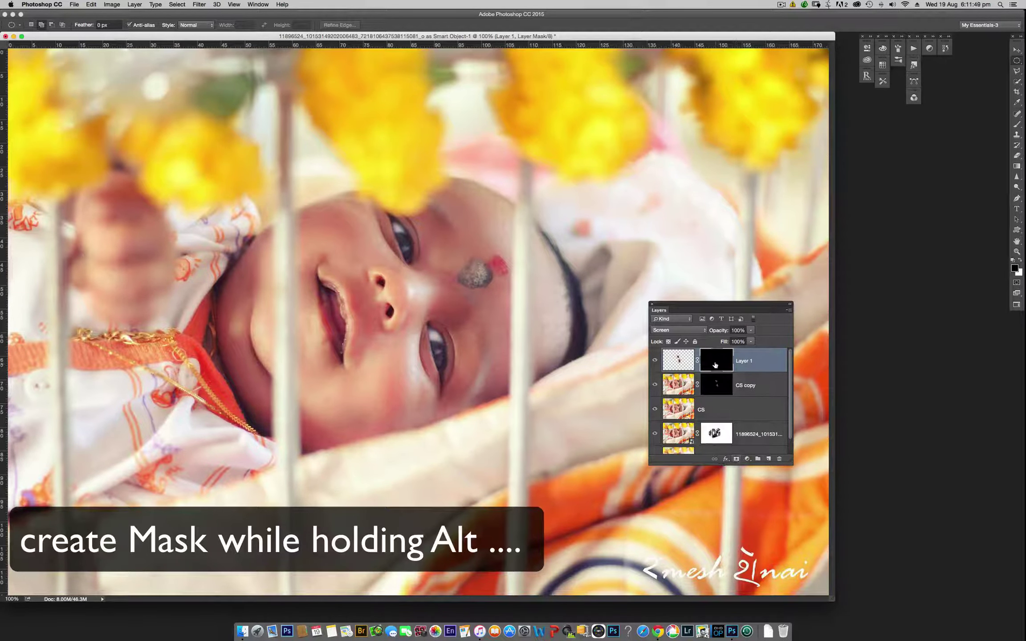
{"action": "left_click", "coordinate": [715, 363]}
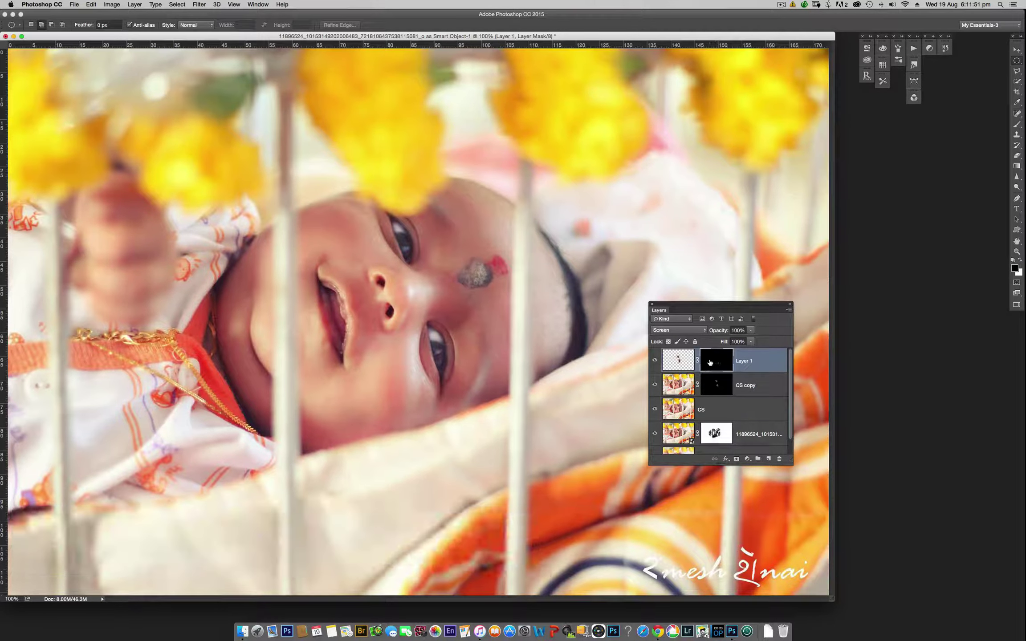
{"action": "left_click", "coordinate": [1017, 166]}
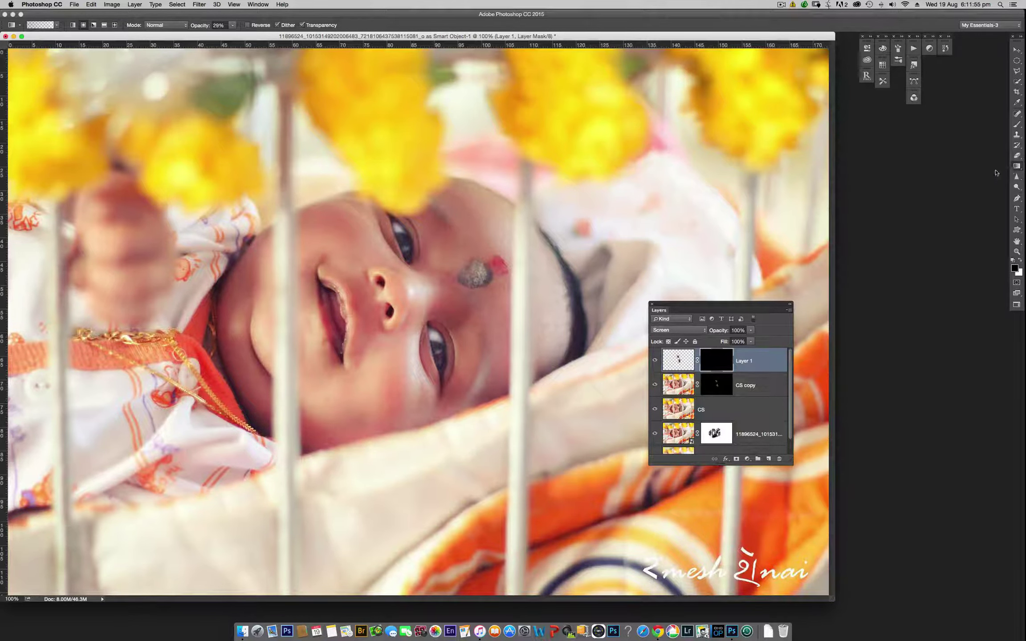
{"action": "left_click", "coordinate": [56, 26]}
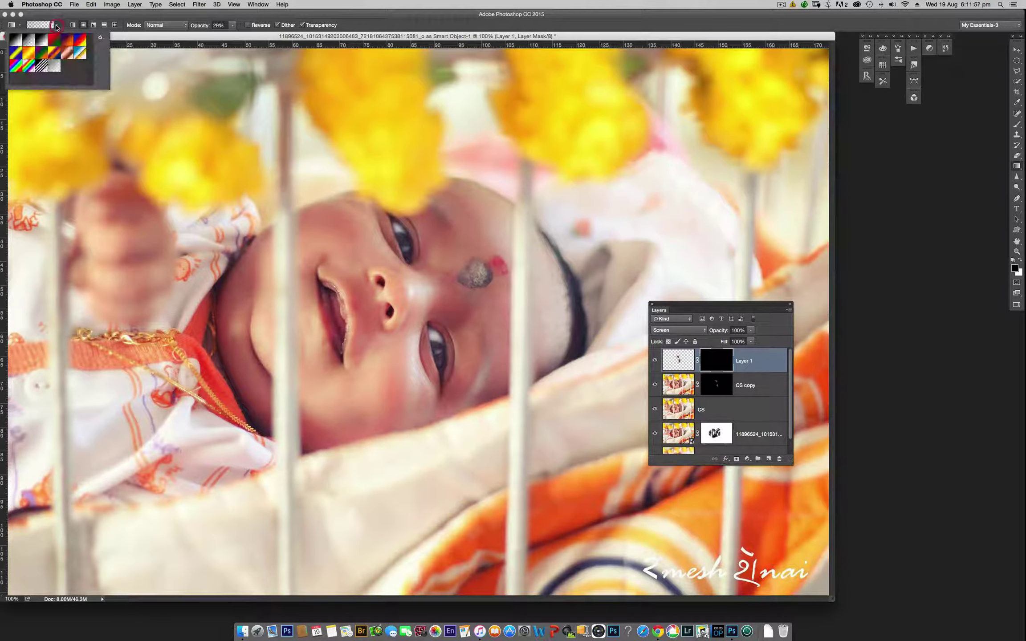
{"action": "left_click", "coordinate": [83, 25]}
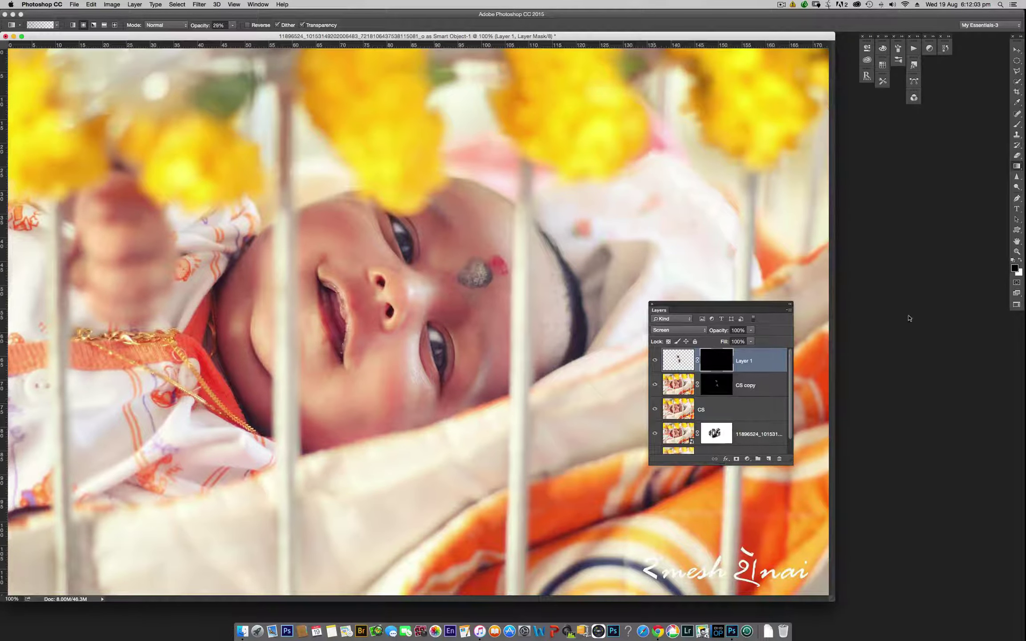
{"action": "left_click", "coordinate": [1020, 262]}
Step: Drag white radial gradients over both eyes to reveal the sharpening there
{"action": "left_click_drag", "start_coordinate": [403, 235], "coordinate": [404, 247]}
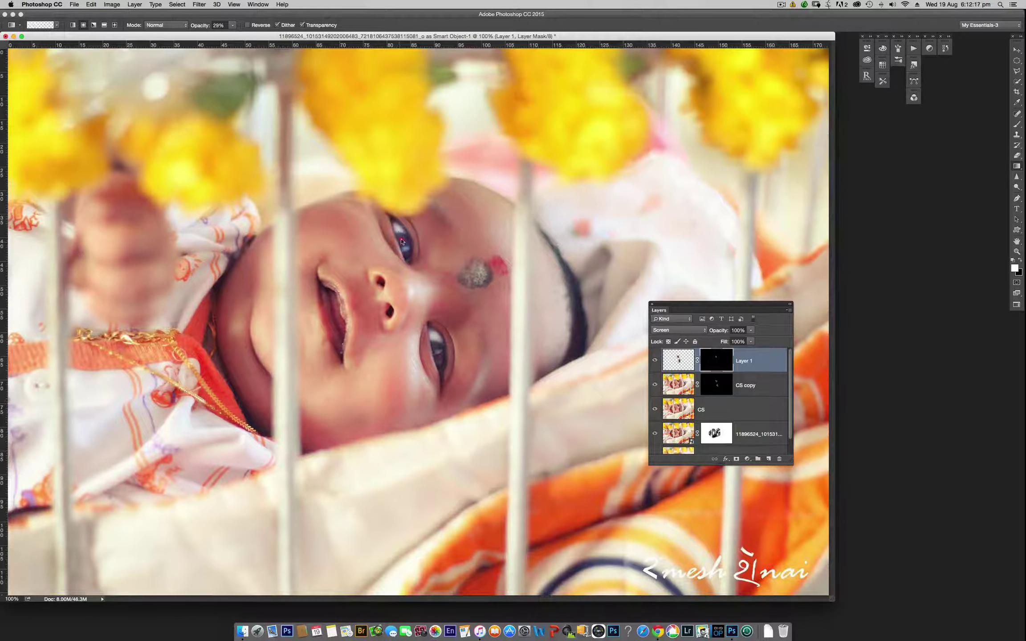
{"action": "left_click_drag", "start_coordinate": [401, 242], "coordinate": [398, 220]}
{"action": "mouse_move", "coordinate": [434, 337]}
{"action": "left_mouse_down"}
{"action": "mouse_move", "coordinate": [436, 367]}
{"action": "mouse_move", "coordinate": [439, 350]}
{"action": "left_mouse_up"}
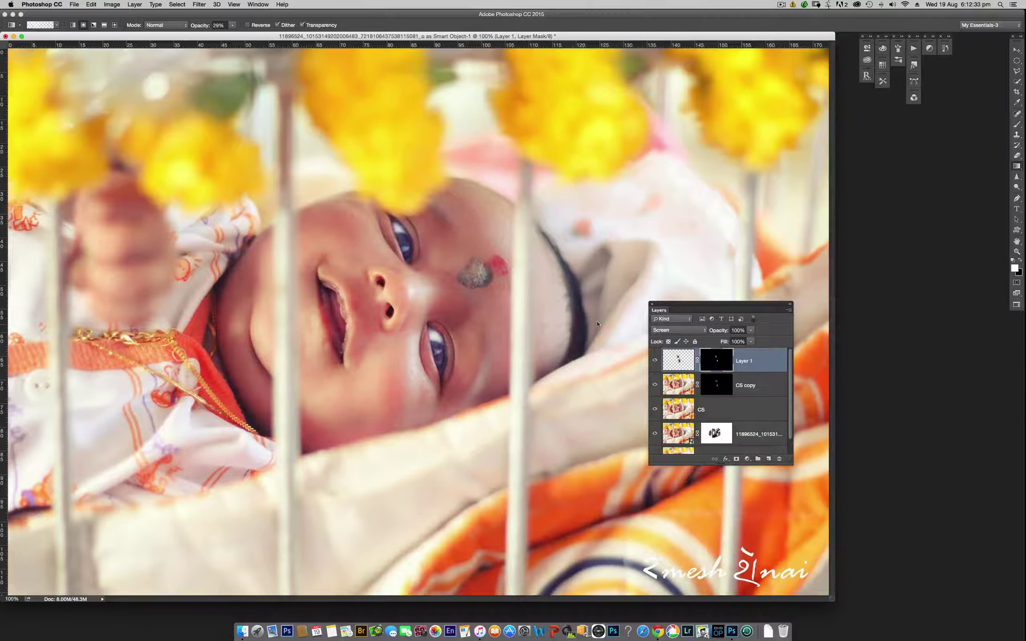
Step: With a 52 px black brush, mask out sharpening around the eye and upper eyelid
{"action": "key", "text": "b"}
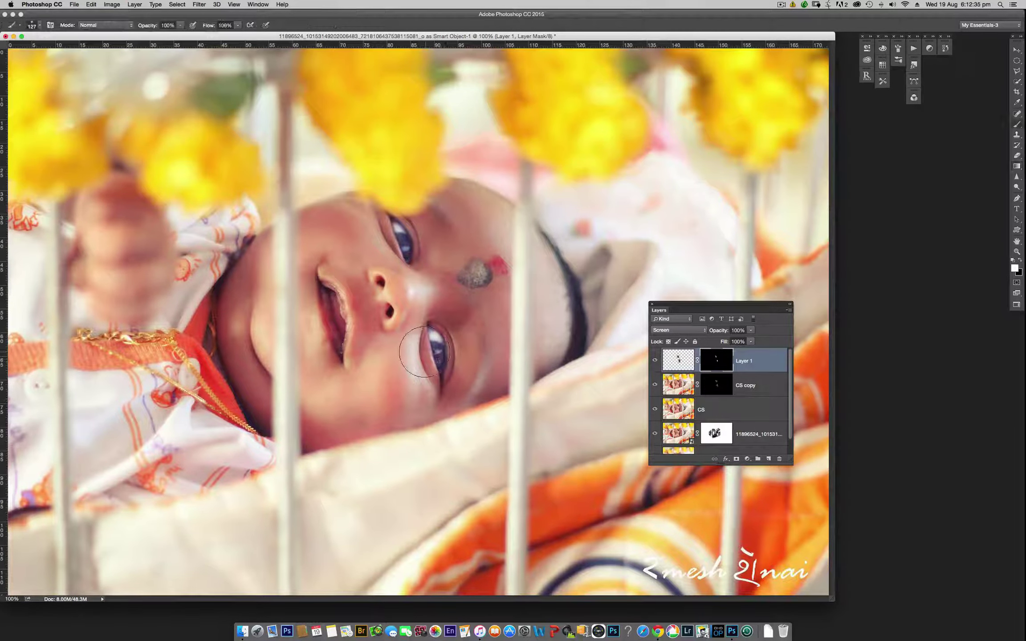
{"action": "left_click_drag", "start_coordinate": [414, 362], "coordinate": [390, 361]}
{"action": "key", "text": "x"}
{"action": "mouse_move", "coordinate": [421, 360]}
{"action": "left_mouse_down"}
{"action": "mouse_move", "coordinate": [429, 390]}
{"action": "mouse_move", "coordinate": [414, 332]}
{"action": "mouse_move", "coordinate": [421, 316]}
{"action": "mouse_move", "coordinate": [439, 317]}
{"action": "mouse_move", "coordinate": [462, 354]}
{"action": "mouse_move", "coordinate": [451, 390]}
{"action": "left_mouse_up"}
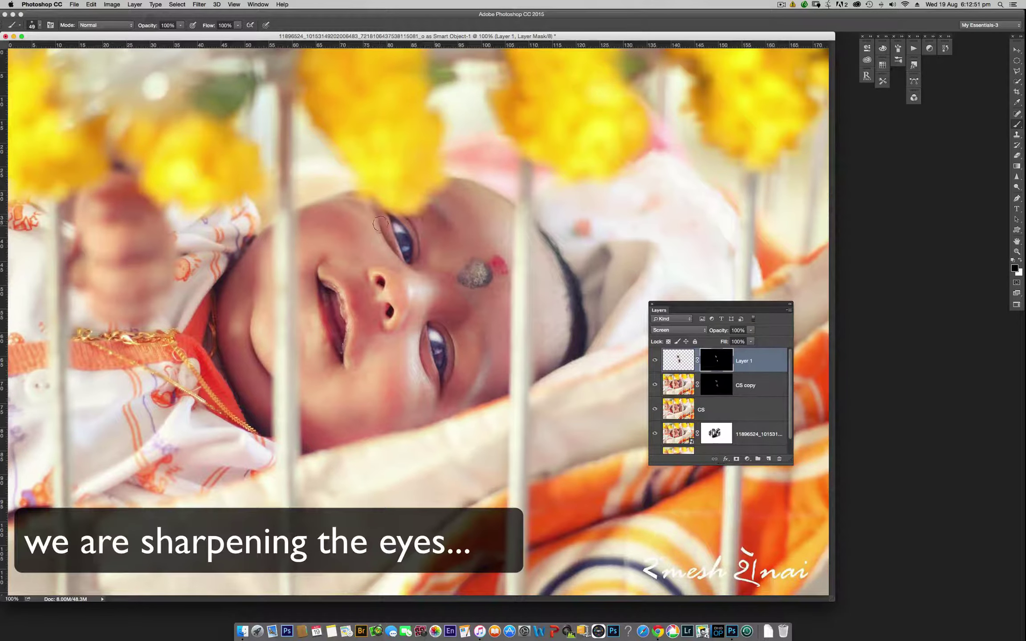
{"action": "mouse_move", "coordinate": [384, 218]}
{"action": "left_mouse_down"}
{"action": "mouse_move", "coordinate": [394, 267]}
{"action": "mouse_move", "coordinate": [417, 270]}
{"action": "mouse_move", "coordinate": [427, 236]}
{"action": "mouse_move", "coordinate": [403, 197]}
{"action": "mouse_move", "coordinate": [433, 216]}
{"action": "mouse_move", "coordinate": [368, 250]}
{"action": "left_mouse_up"}
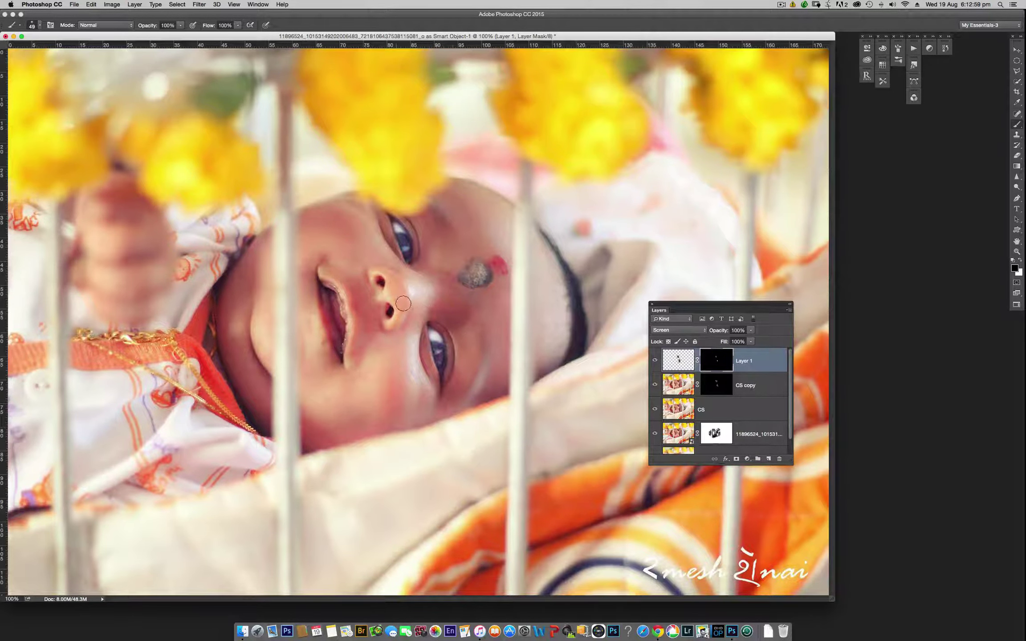
Step: Paint sharpening back onto the eye and both catchlights with a smaller white brush
{"action": "key", "text": "x"}
{"action": "left_click_drag", "start_coordinate": [402, 235], "coordinate": [400, 247]}
{"action": "key", "text": "bracketleft"}
{"action": "key", "text": "bracketleft"}
{"action": "key", "text": "bracketleft"}
{"action": "left_click", "coordinate": [396, 224]}
{"action": "key", "text": "bracketleft"}
{"action": "key", "text": "bracketleft"}
{"action": "left_click", "coordinate": [434, 337]}
{"action": "left_click", "coordinate": [685, 356]}
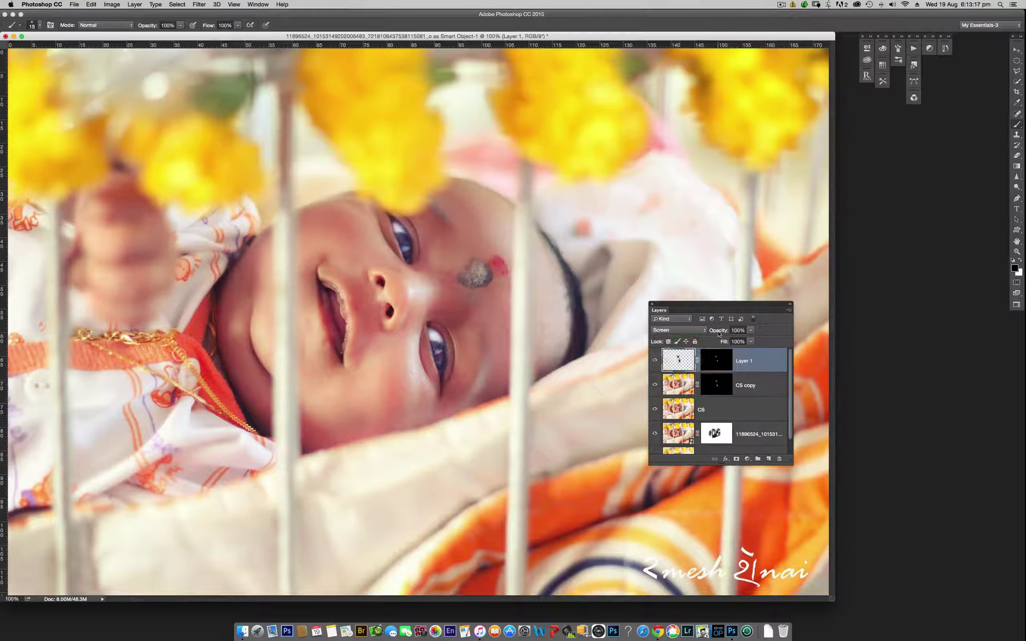
Step: Lower the eye layer to 70% opacity, then stamp visible layers into a layer named CS
{"action": "left_click_drag", "start_coordinate": [719, 334], "coordinate": [714, 332]}
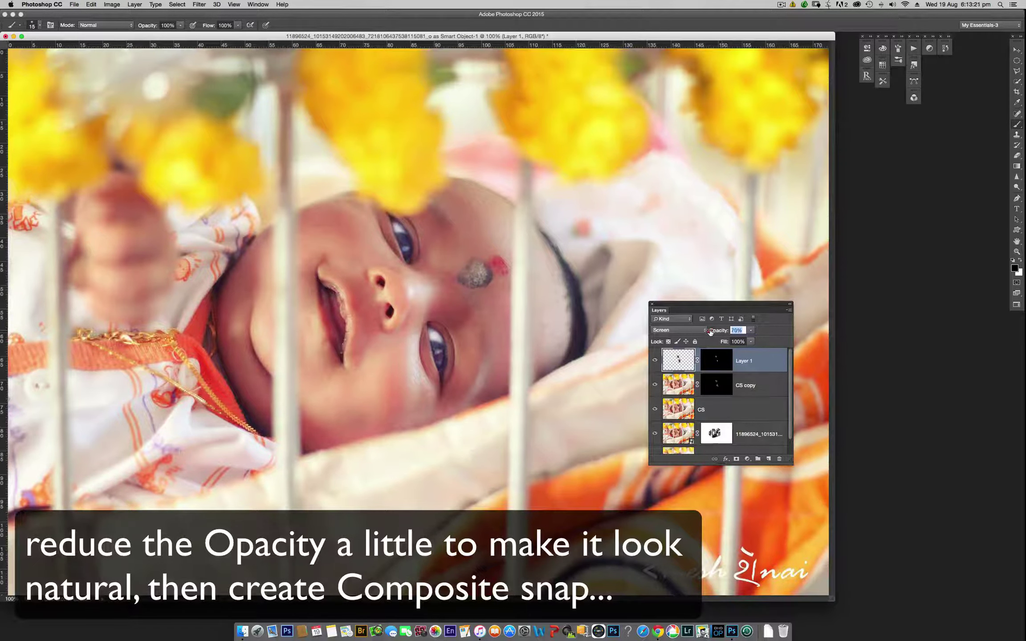
{"action": "left_click_drag", "start_coordinate": [710, 332], "coordinate": [710, 334]}
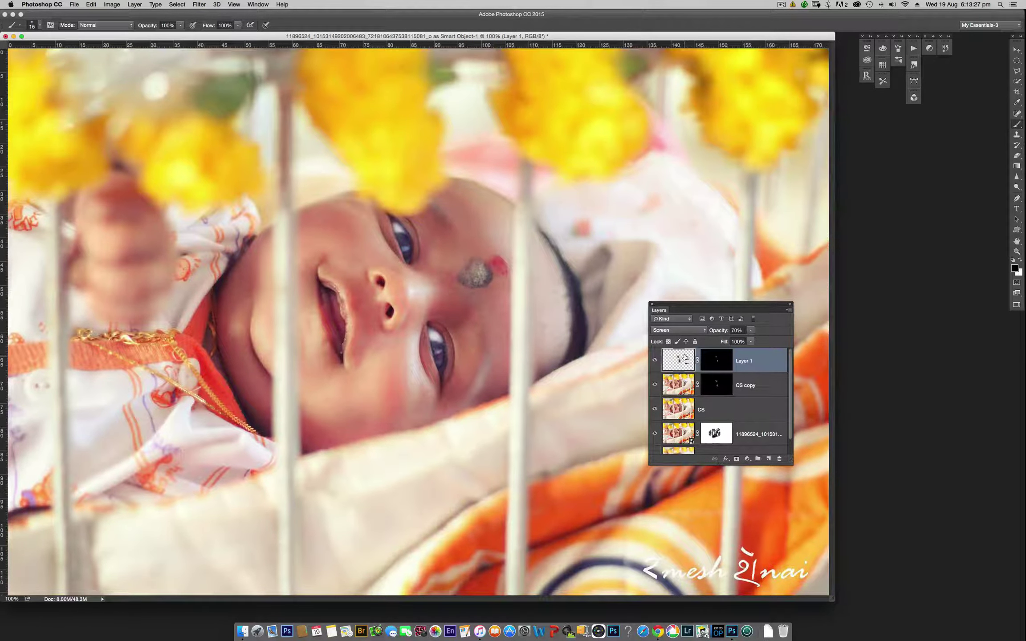
{"action": "key", "text": "ctrl+alt+shift+e"}
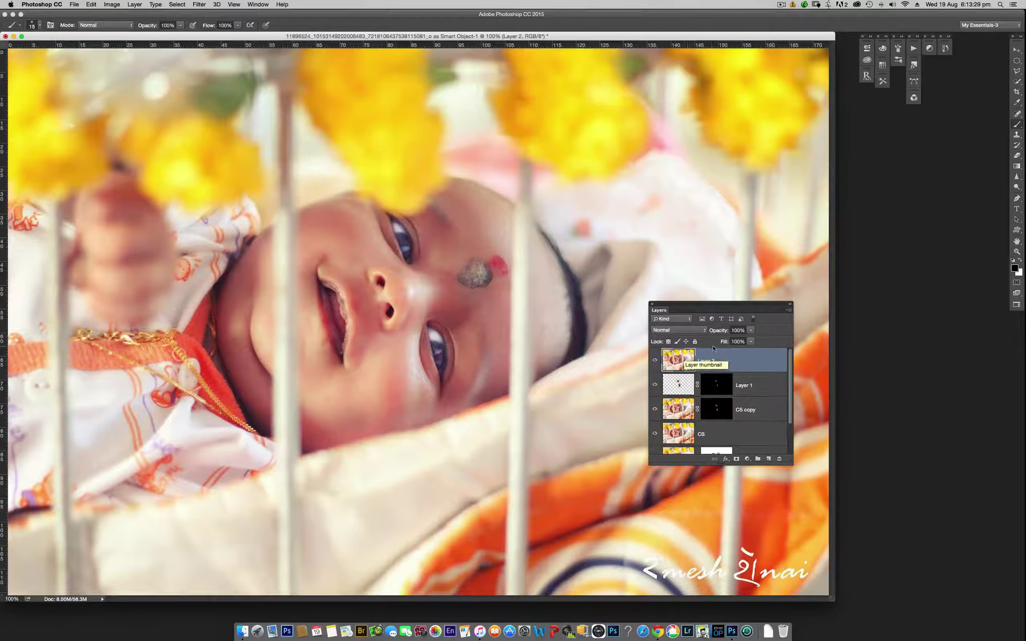
{"action": "double_click", "coordinate": [707, 362]}
{"action": "type", "text": "CS"}
{"action": "left_click", "coordinate": [726, 361]}
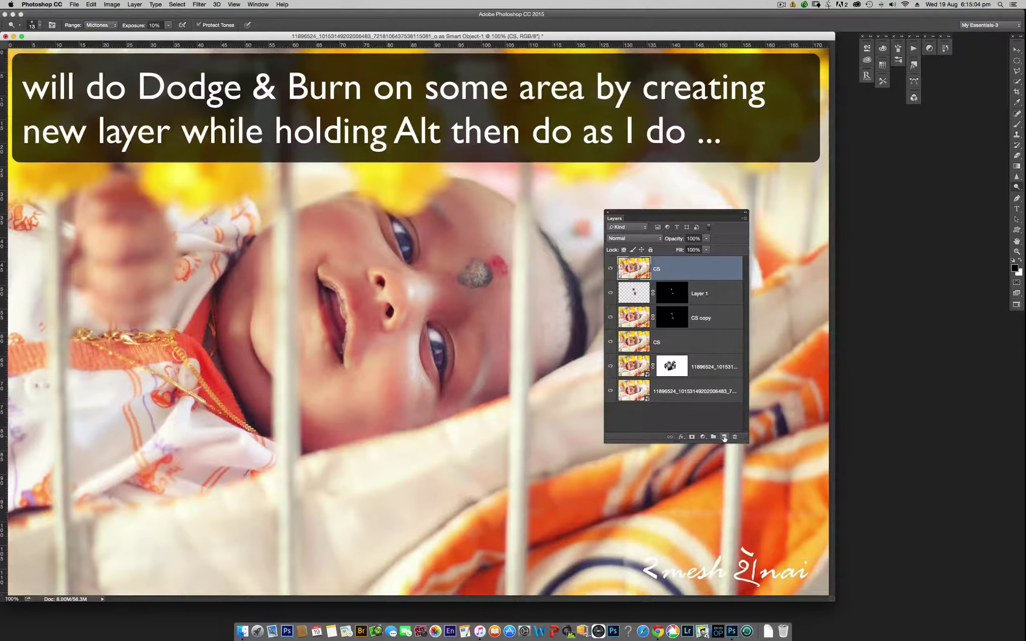
Step: Create a new Overlay-mode layer named D&G filled with neutral 50% gray
{"action": "left_click", "coordinate": [725, 437], "text": "alt"}
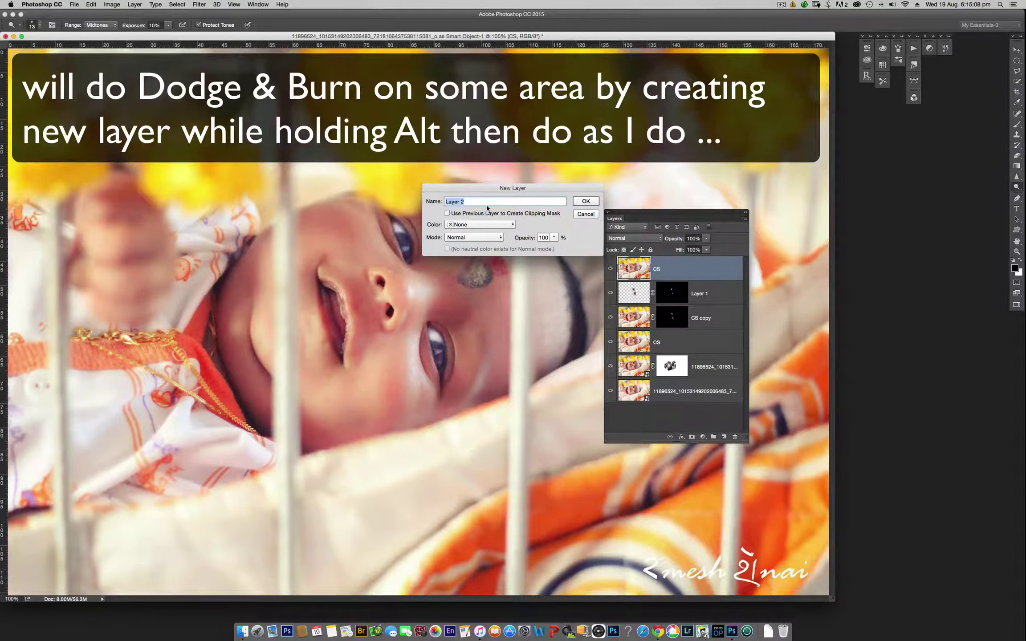
{"action": "type", "text": "D&G"}
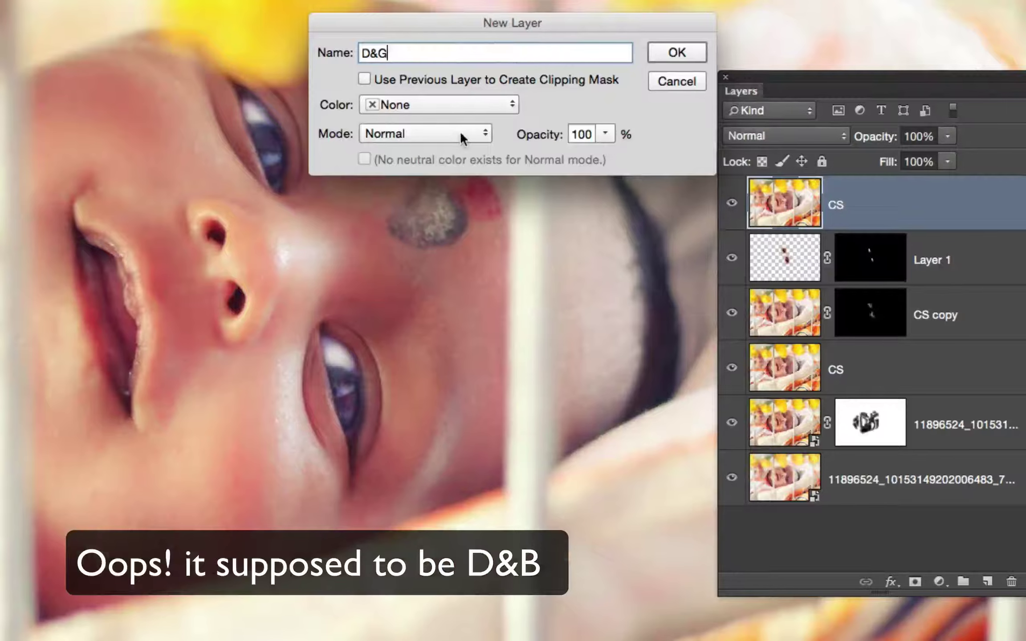
{"action": "left_click", "coordinate": [489, 239]}
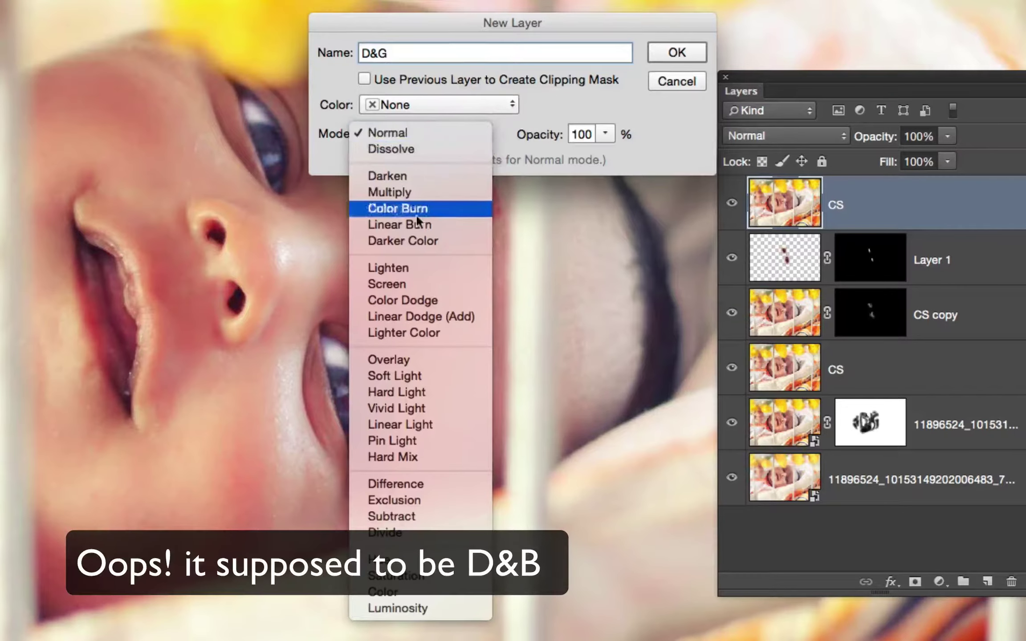
{"action": "left_click", "coordinate": [389, 366]}
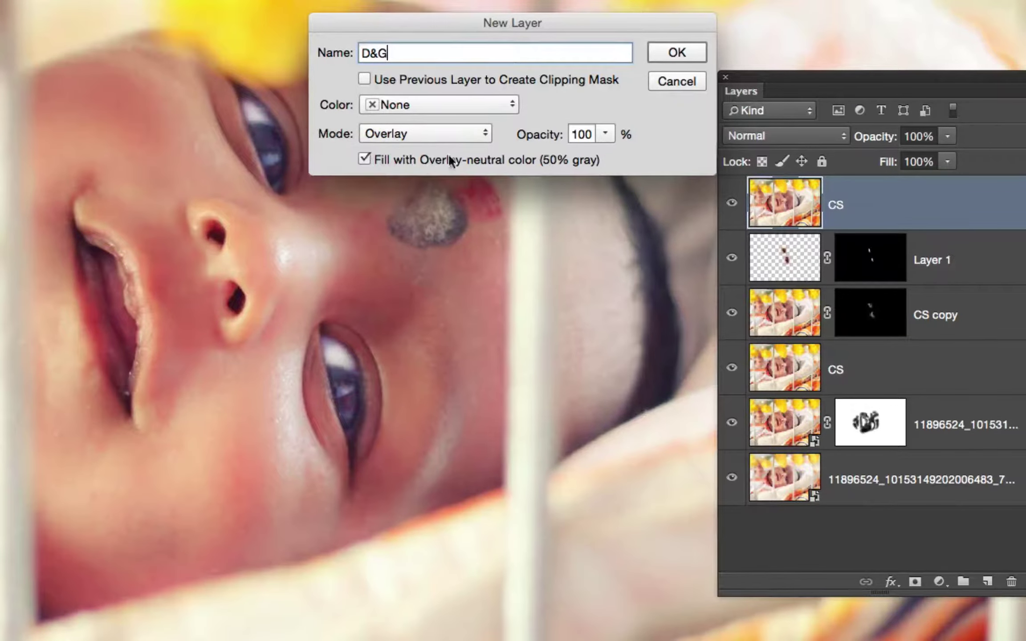
{"action": "left_click", "coordinate": [677, 52]}
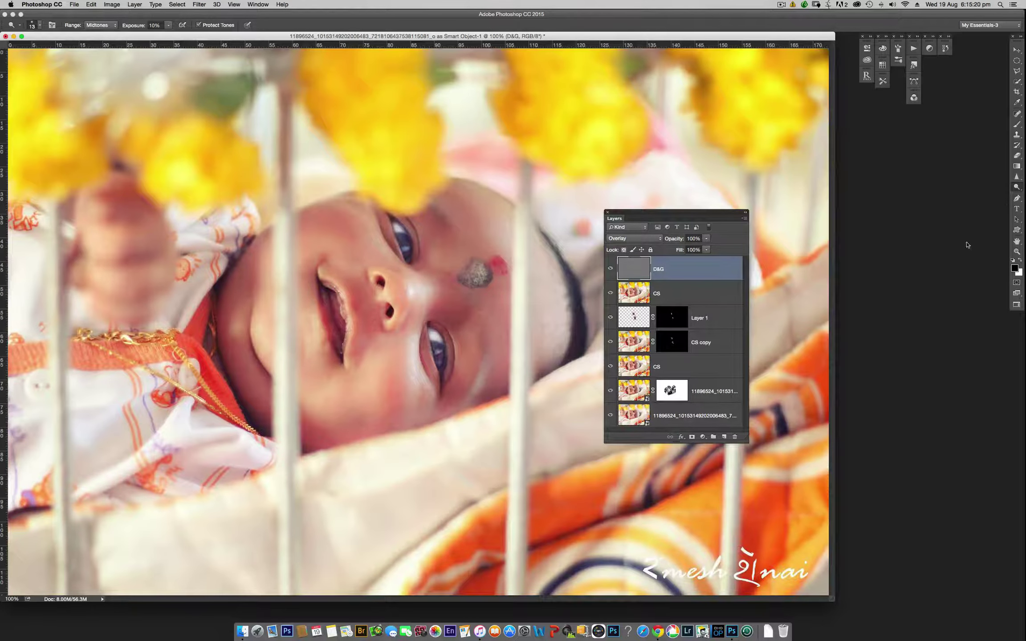
Step: Brighten the catchlights of both eyes with the Dodge Tool
{"action": "left_click", "coordinate": [1017, 187]}
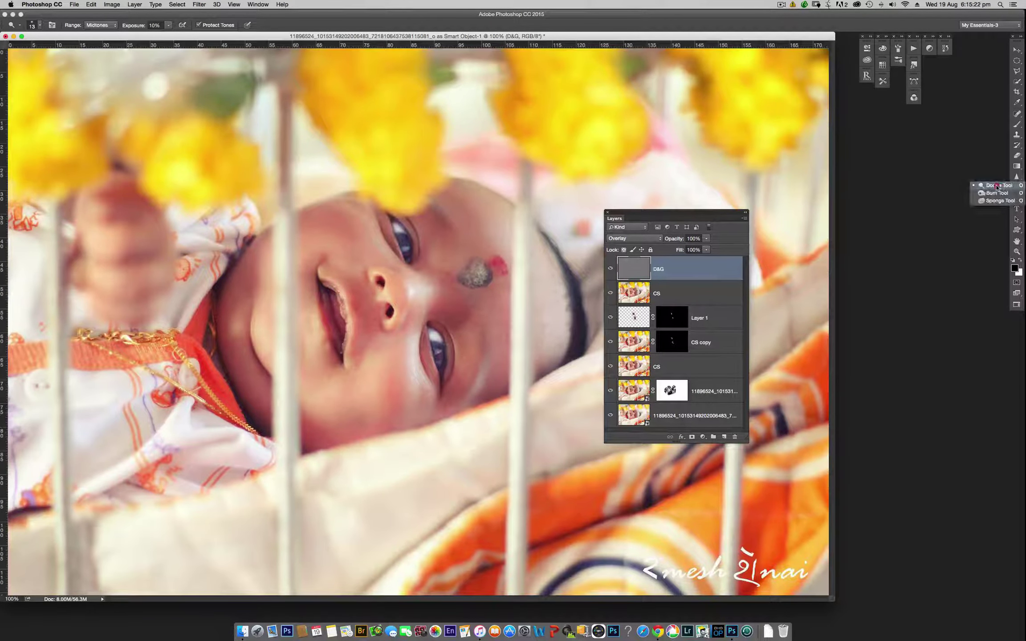
{"action": "left_click", "coordinate": [997, 187]}
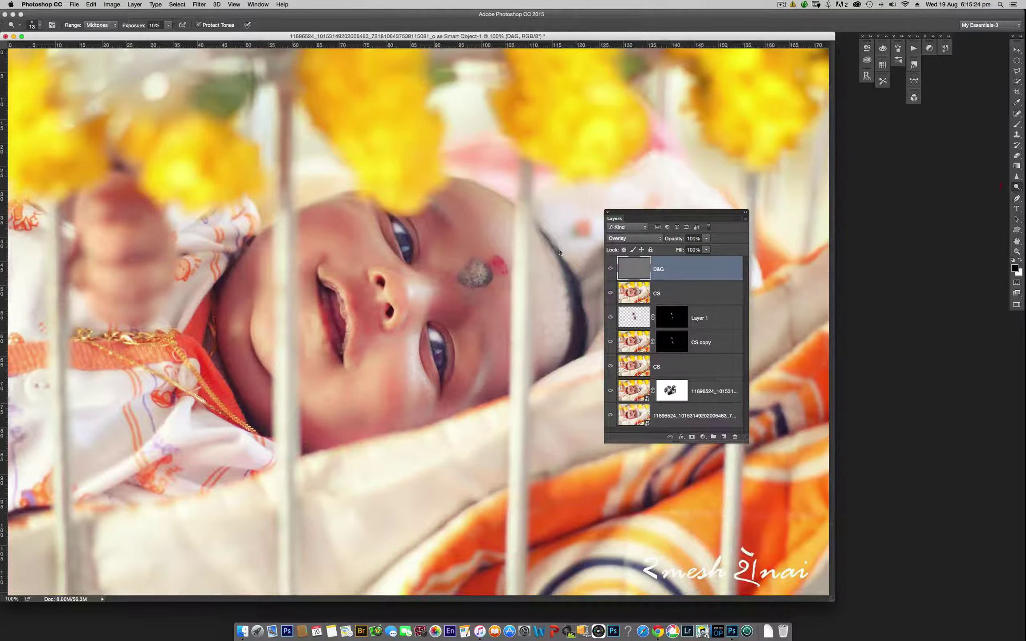
{"action": "left_click", "coordinate": [399, 229]}
{"action": "left_click", "coordinate": [399, 229]}
{"action": "left_click", "coordinate": [433, 337]}
{"action": "left_click", "coordinate": [434, 345]}
Step: Lighten the lower lip and upper lip corner, toggling the D&G layer to compare
{"action": "mouse_move", "coordinate": [321, 314]}
{"action": "left_mouse_down"}
{"action": "mouse_move", "coordinate": [328, 331]}
{"action": "mouse_move", "coordinate": [331, 285]}
{"action": "mouse_move", "coordinate": [344, 292]}
{"action": "mouse_move", "coordinate": [333, 282]}
{"action": "mouse_move", "coordinate": [352, 319]}
{"action": "mouse_move", "coordinate": [346, 354]}
{"action": "mouse_move", "coordinate": [351, 335]}
{"action": "left_mouse_up"}
{"action": "mouse_move", "coordinate": [343, 294]}
{"action": "left_mouse_down"}
{"action": "mouse_move", "coordinate": [331, 280]}
{"action": "mouse_move", "coordinate": [347, 297]}
{"action": "left_mouse_up"}
{"action": "left_click", "coordinate": [611, 269]}
{"action": "left_click", "coordinate": [611, 269]}
{"action": "left_click", "coordinate": [610, 269]}
{"action": "left_click", "coordinate": [611, 270]}
Step: Stamp all visible layers into a new merged layer named CS
{"action": "key", "text": "ctrl+shift+alt+e"}
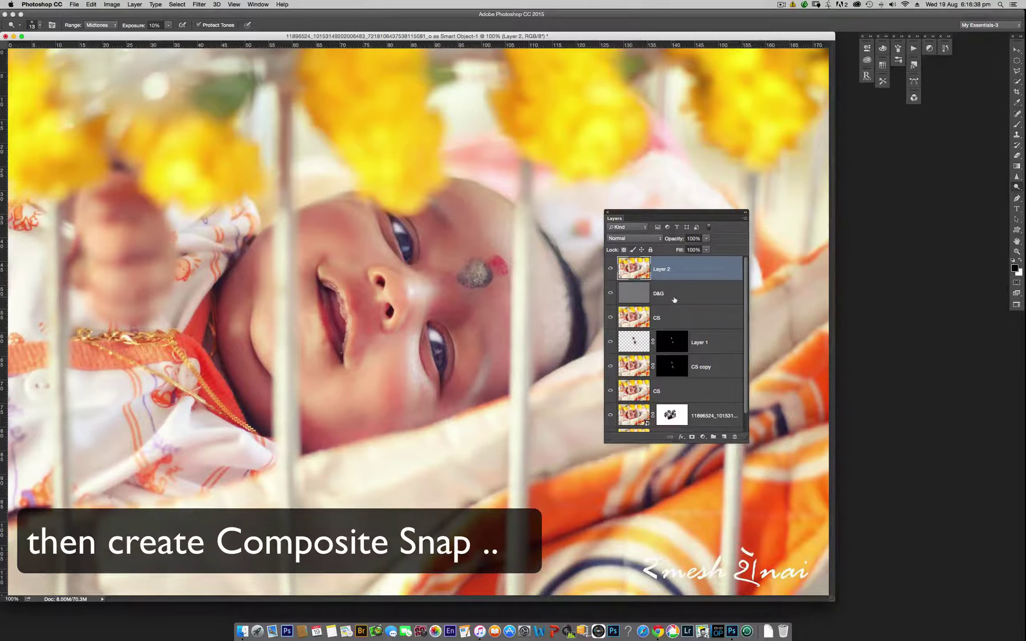
{"action": "double_click", "coordinate": [662, 273]}
{"action": "type", "text": "CS"}
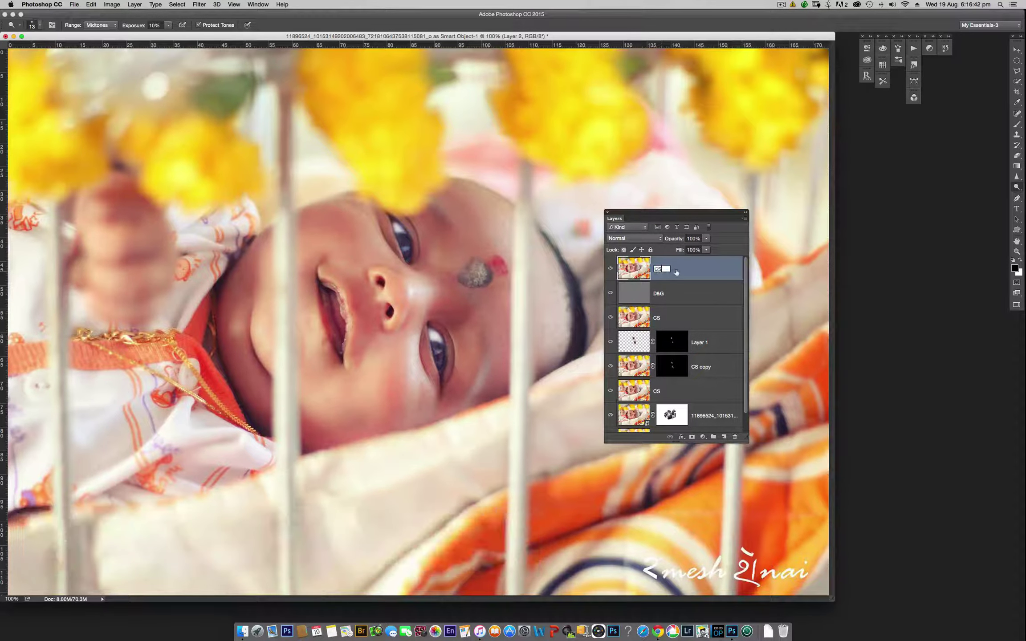
{"action": "key", "text": "Return"}
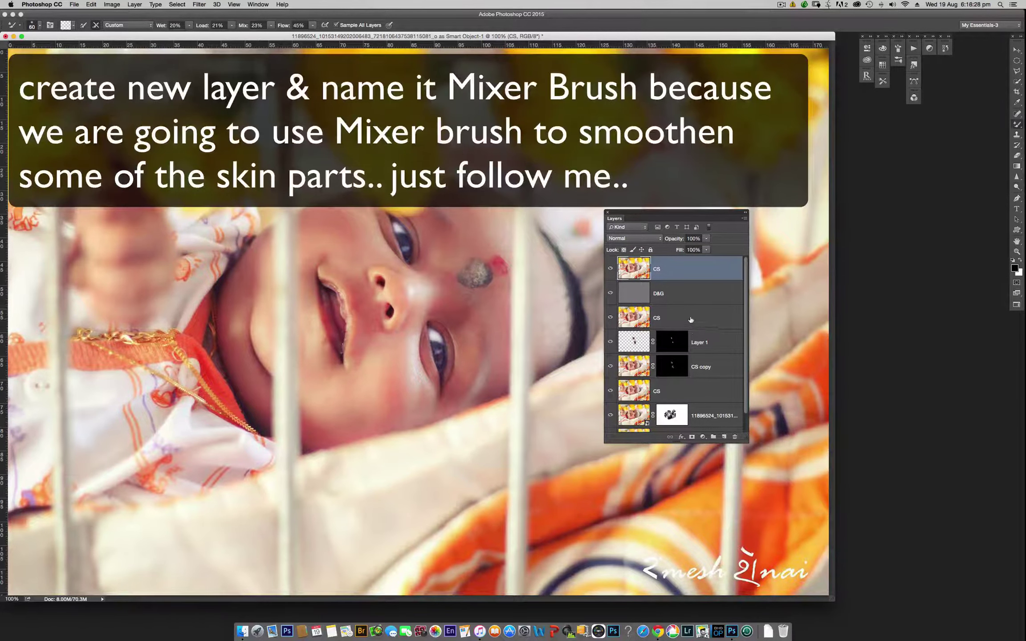
Step: Add a new empty layer on top and name it Mixer Brush
{"action": "left_click", "coordinate": [723, 437]}
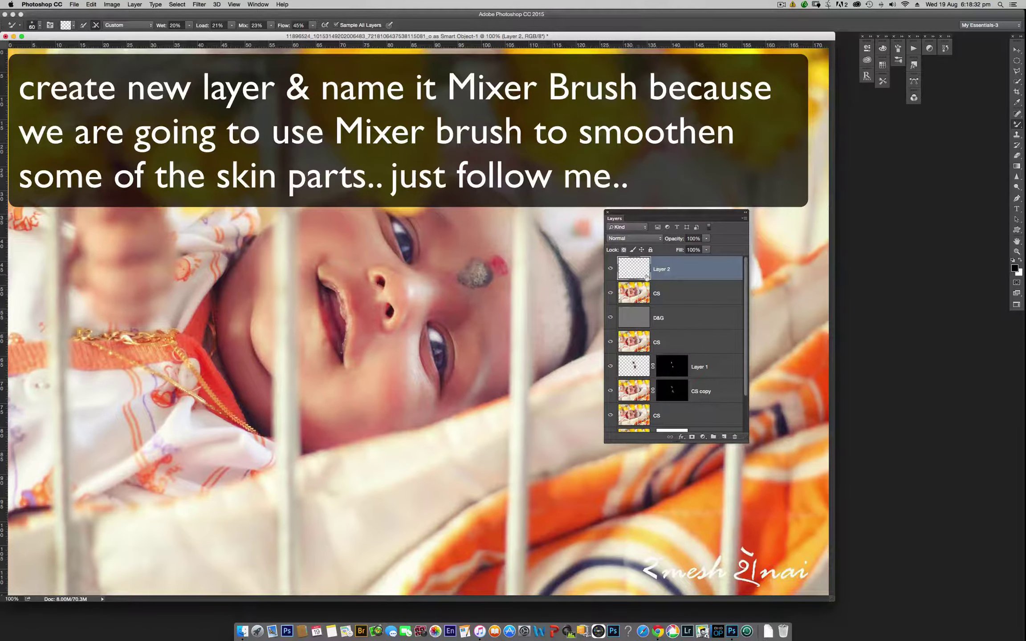
{"action": "double_click", "coordinate": [665, 272]}
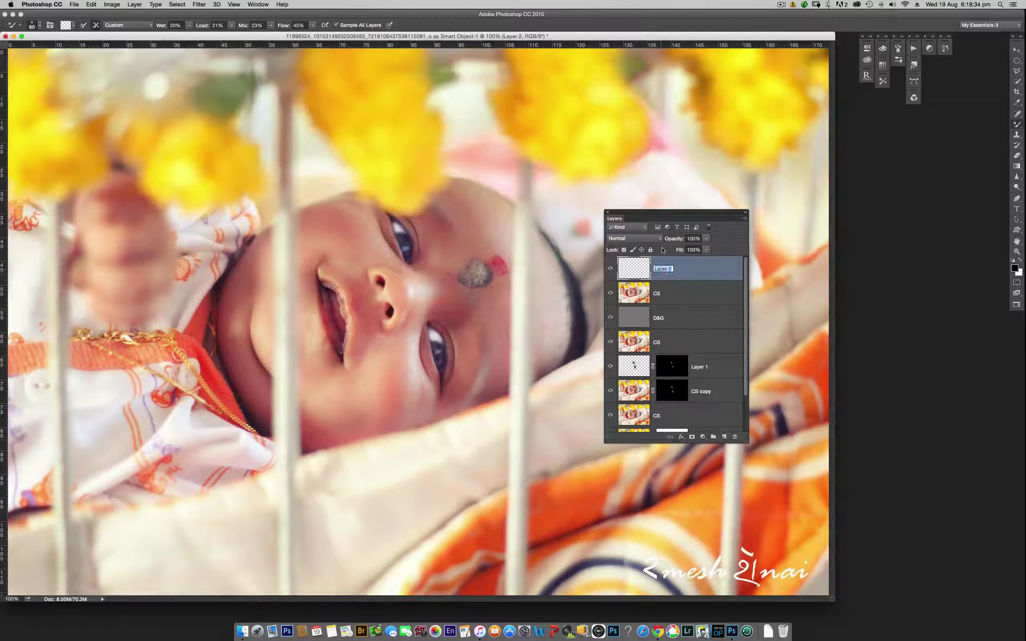
{"action": "type", "text": "M"}
{"action": "type", "text": "ixer B"}
{"action": "type", "text": "rush"}
{"action": "key", "text": "Return"}
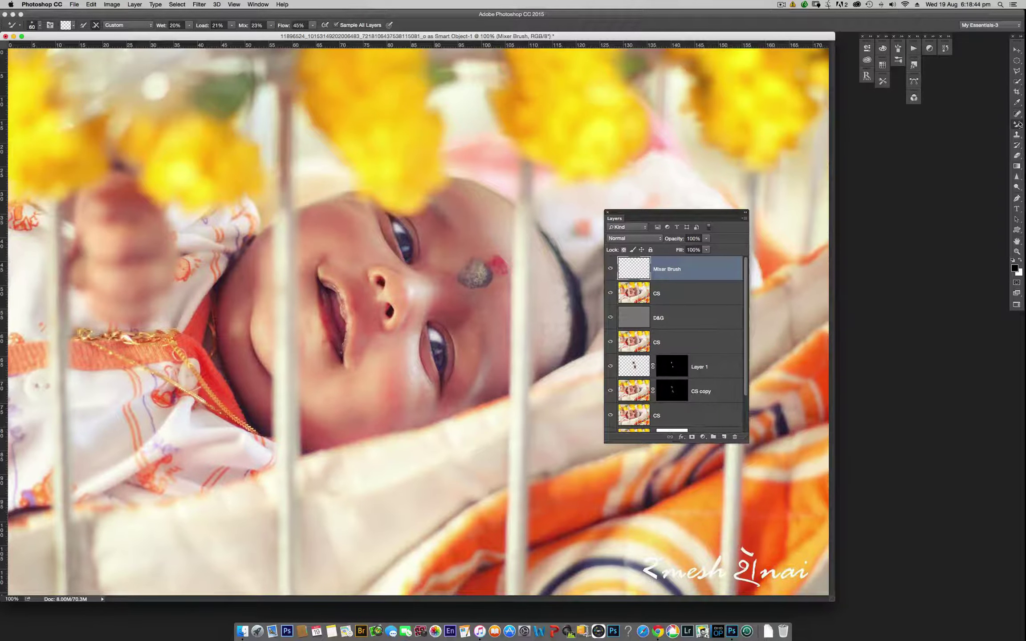
Step: Smooth the cheek skin with the Mixer Brush, blending out the red and grey spots
{"action": "left_click", "coordinate": [1018, 124]}
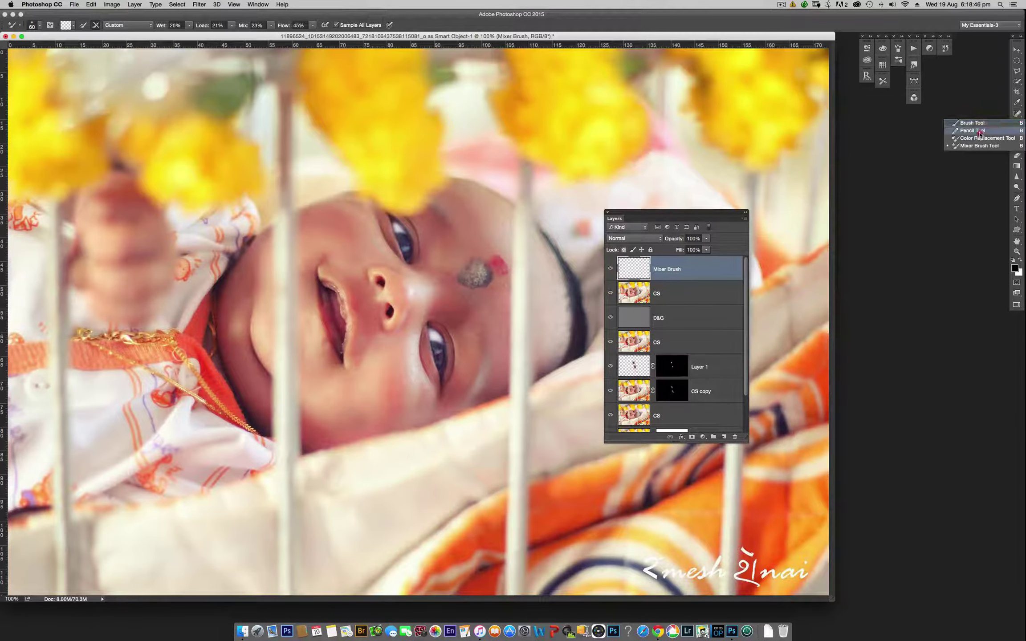
{"action": "left_click", "coordinate": [1012, 148]}
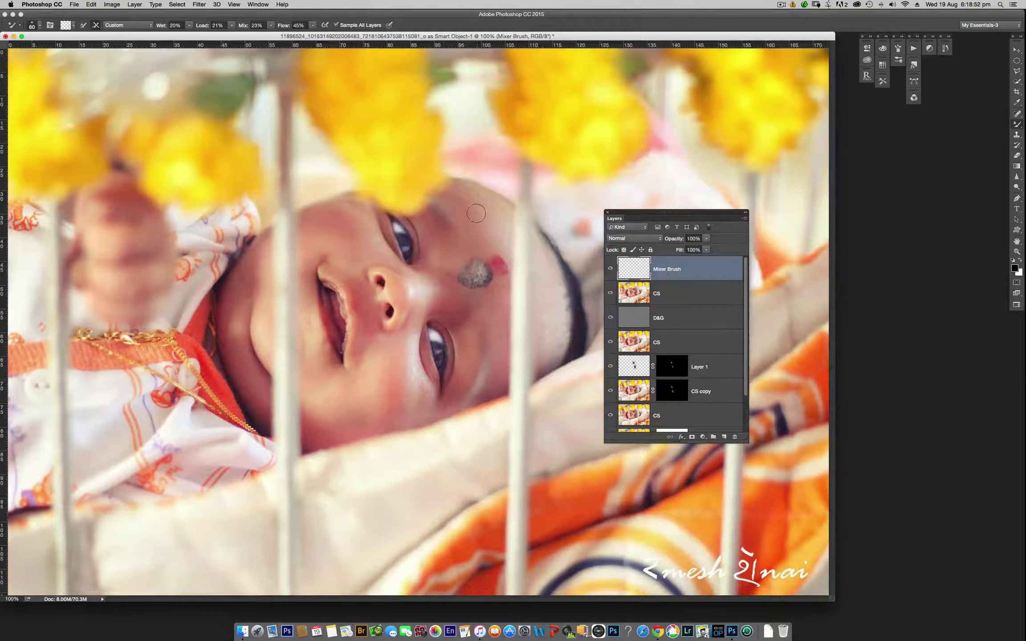
{"action": "left_click_drag", "start_coordinate": [506, 213], "coordinate": [505, 250]}
{"action": "left_click_drag", "start_coordinate": [504, 286], "coordinate": [502, 295]}
{"action": "left_click_drag", "start_coordinate": [539, 275], "coordinate": [539, 286]}
{"action": "left_click", "coordinate": [545, 336]}
{"action": "left_click", "coordinate": [489, 292]}
{"action": "left_click", "coordinate": [480, 240]}
Step: Smooth the forehead and lower cheek, then lower the layer opacity to about 29%
{"action": "left_click", "coordinate": [375, 244]}
{"action": "left_click_drag", "start_coordinate": [375, 243], "coordinate": [349, 240]}
{"action": "left_click_drag", "start_coordinate": [408, 351], "coordinate": [423, 402]}
{"action": "left_click_drag", "start_coordinate": [347, 409], "coordinate": [328, 396]}
{"action": "left_click_drag", "start_coordinate": [675, 241], "coordinate": [654, 241]}
{"action": "left_click_drag", "start_coordinate": [658, 240], "coordinate": [660, 241]}
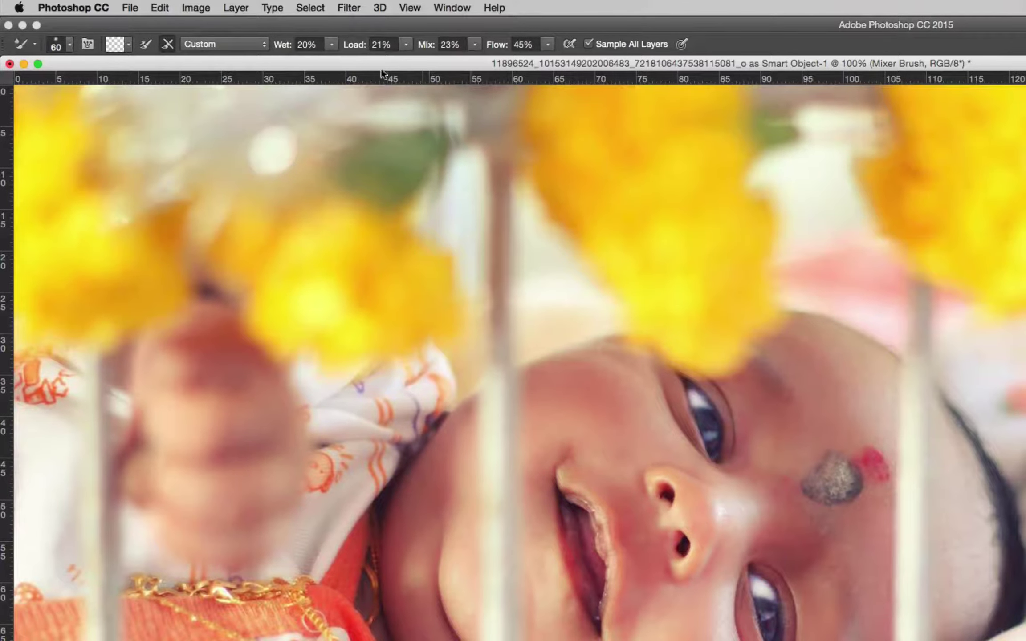
Step: Apply Add Noise at 2.45% with Uniform distribution to the Mixer Brush layer
{"action": "left_click", "coordinate": [352, 8]}
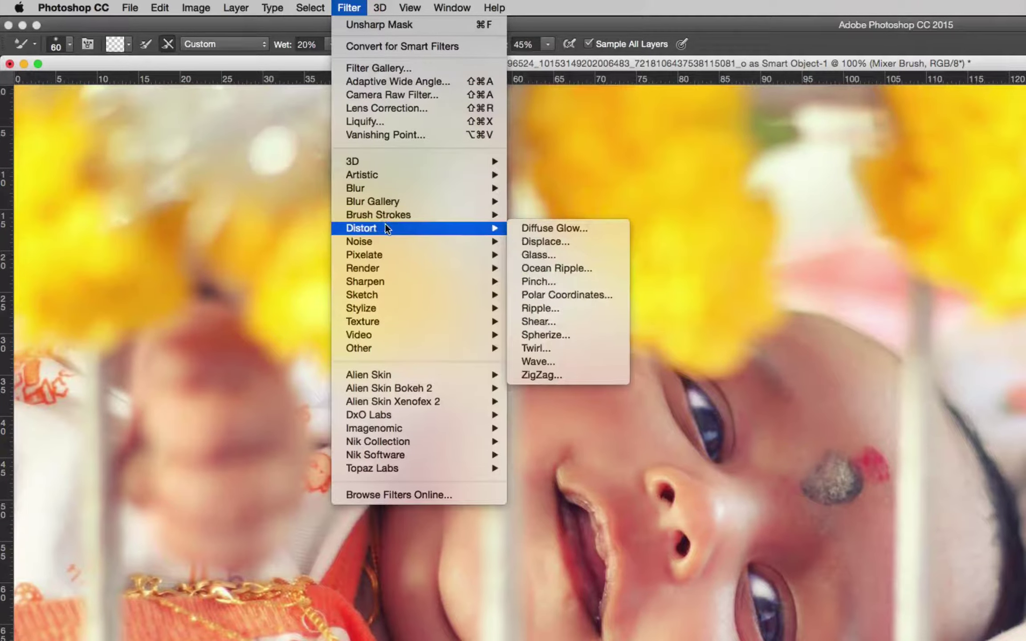
{"action": "mouse_move", "coordinate": [417, 241]}
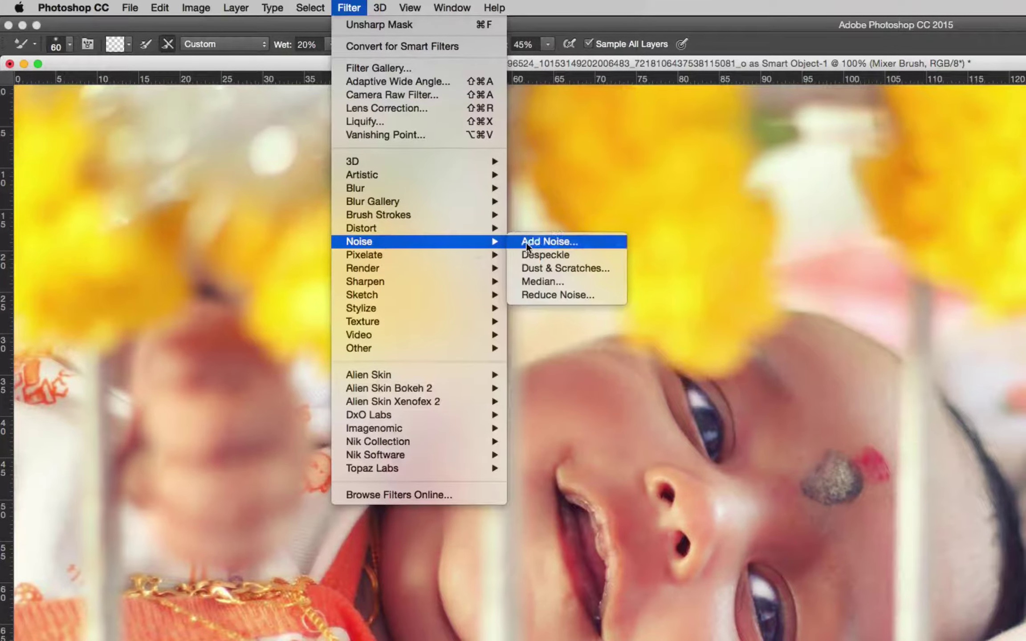
{"action": "left_click", "coordinate": [542, 242]}
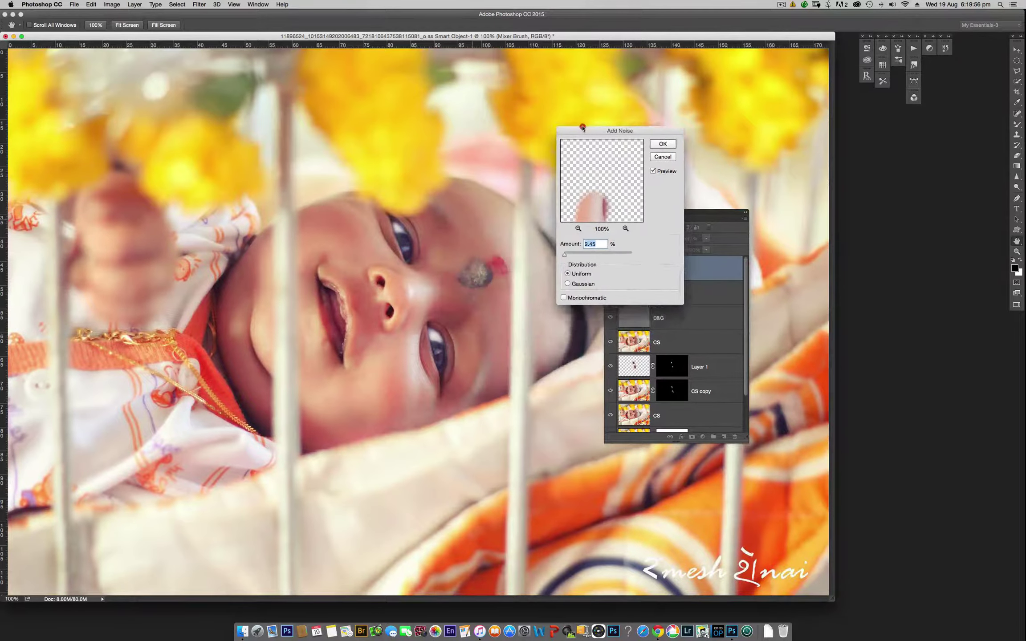
{"action": "left_click_drag", "start_coordinate": [472, 221], "coordinate": [578, 101]}
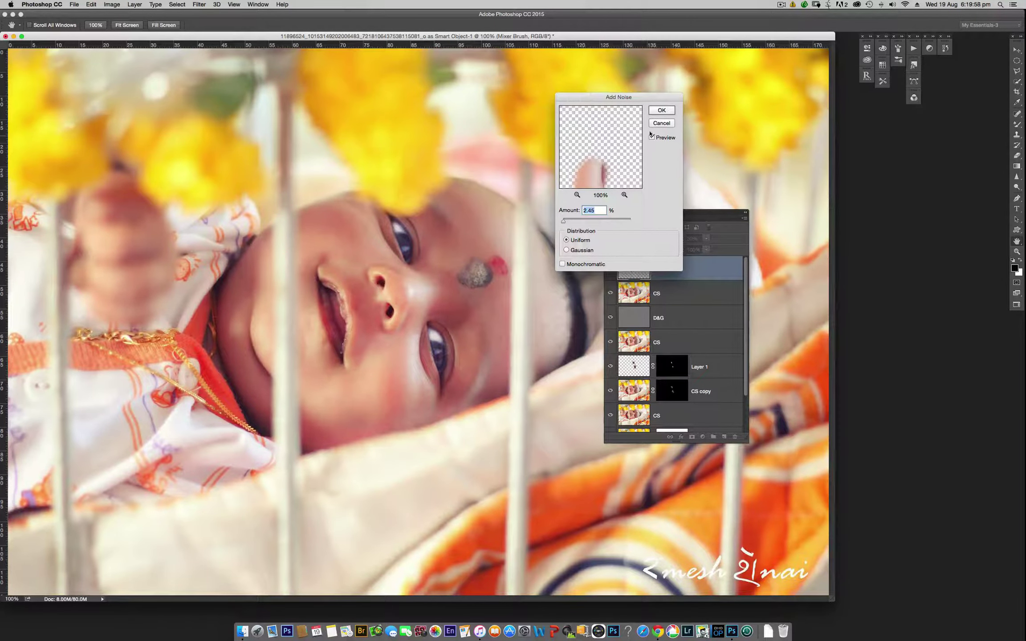
{"action": "left_click", "coordinate": [662, 111]}
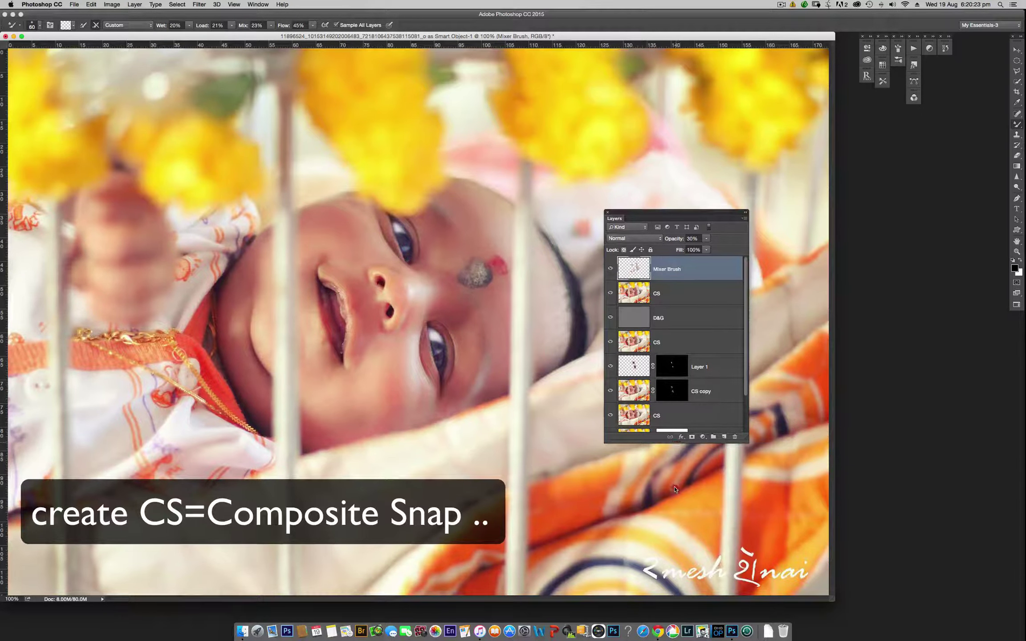
Step: Stamp all visible layers into a new top Layer 2 and save the document as a PSD
{"action": "left_click_drag", "start_coordinate": [676, 442], "coordinate": [673, 516]}
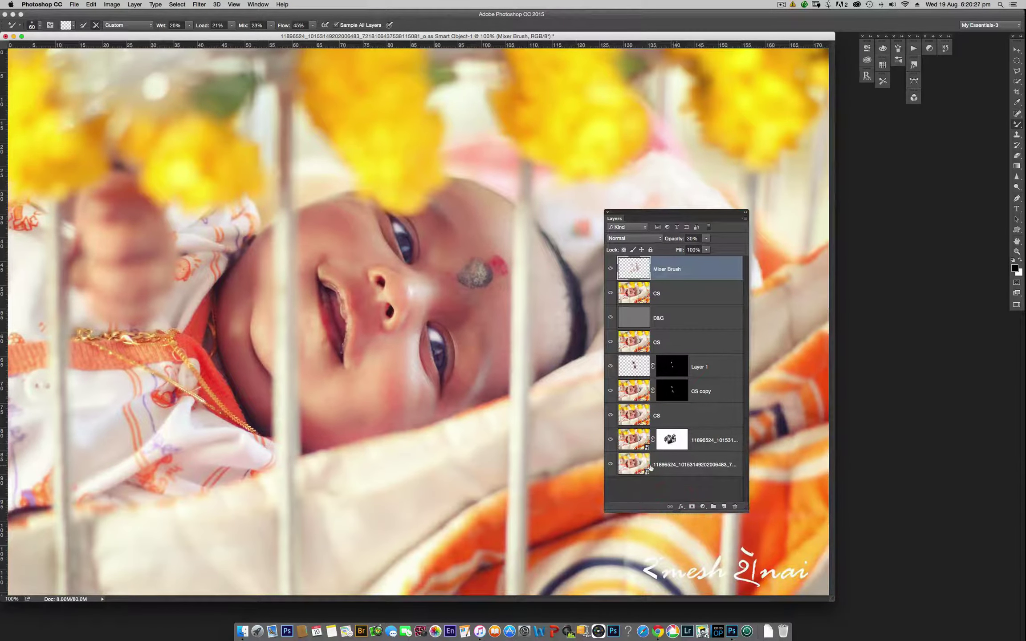
{"action": "key", "text": "super+shift+alt+e"}
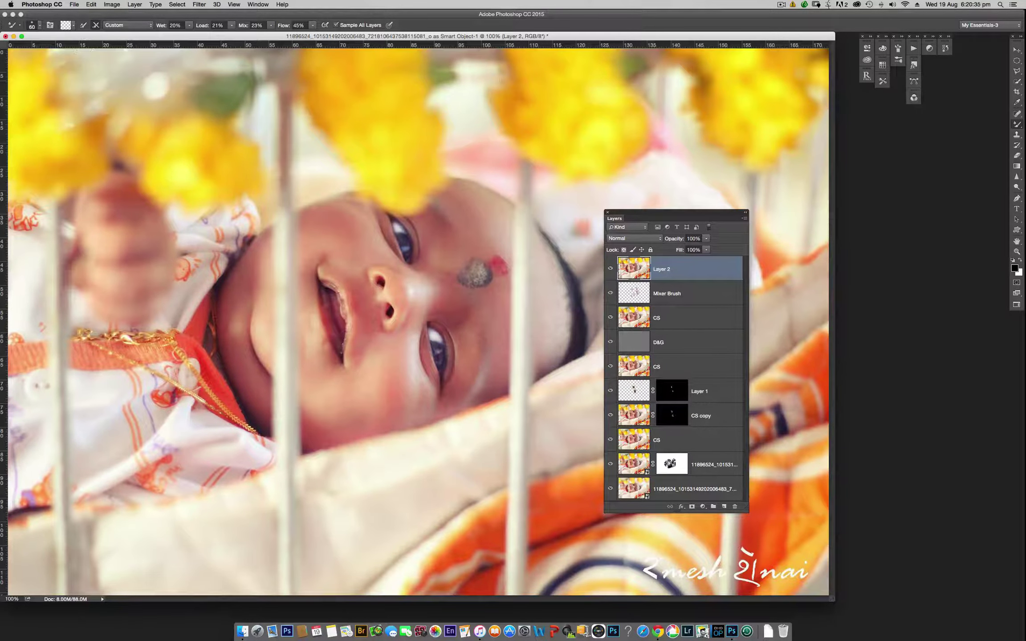
{"action": "left_click", "coordinate": [75, 6]}
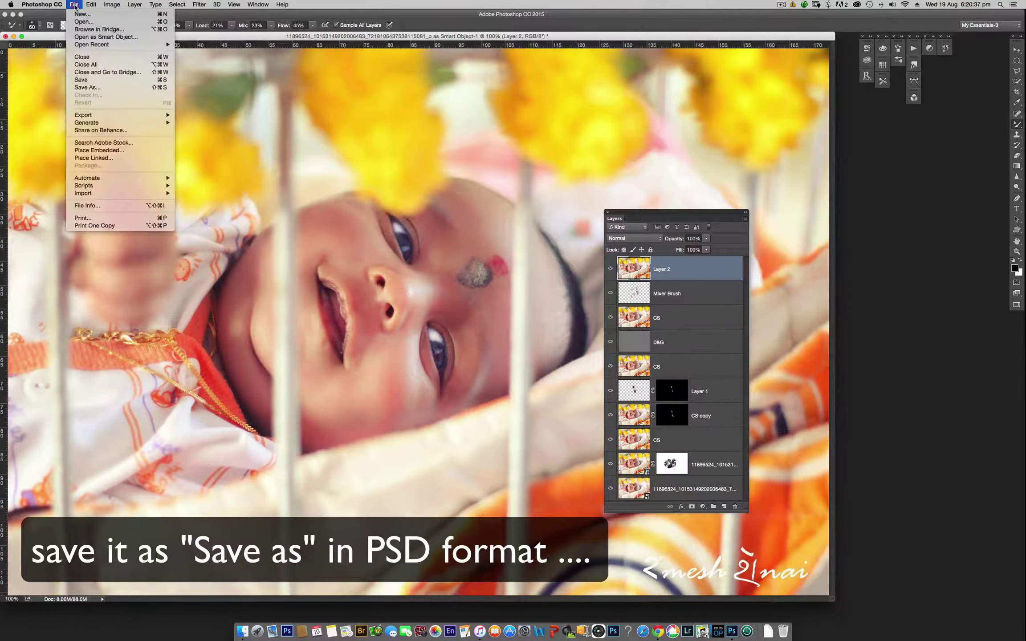
{"action": "left_click", "coordinate": [86, 88]}
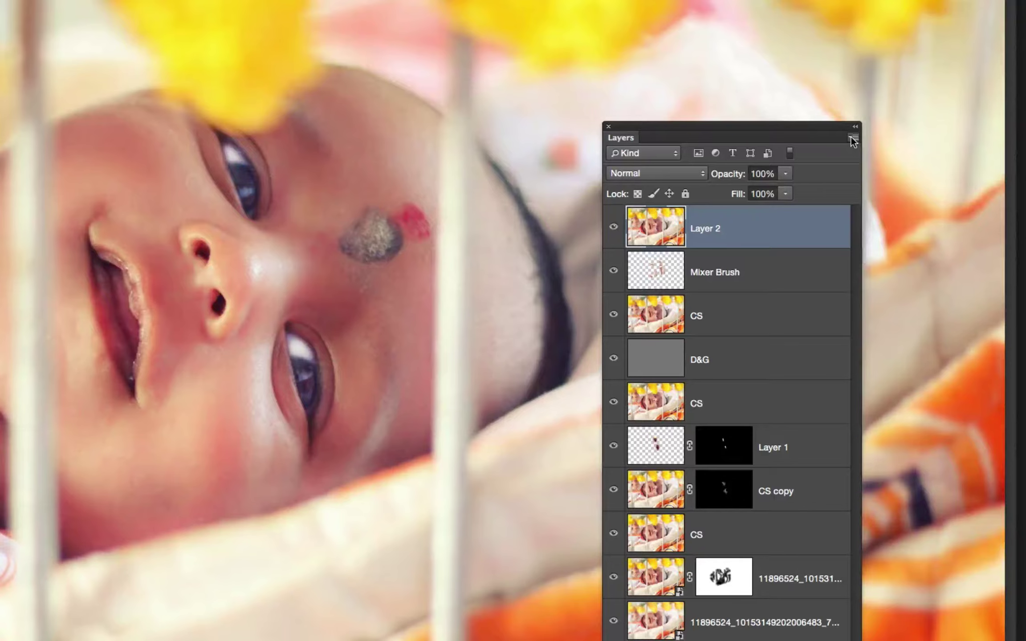
{"action": "left_click", "coordinate": [849, 136]}
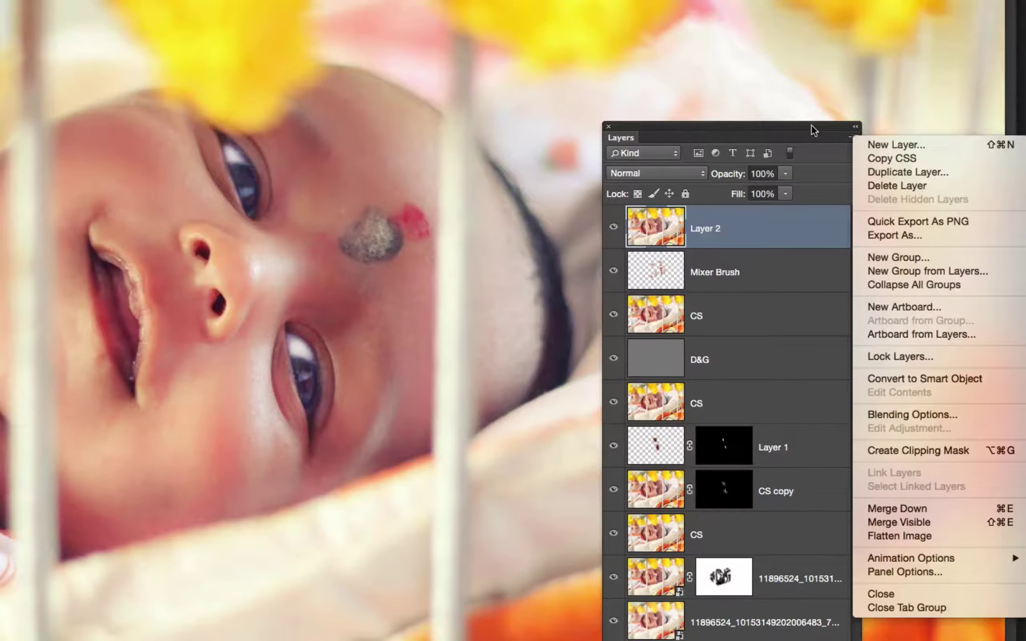
Step: Flatten Baby.psd through the Layers panel menu into one Background layer
{"action": "left_click", "coordinate": [748, 87]}
{"action": "left_click_drag", "start_coordinate": [802, 126], "coordinate": [729, 44]}
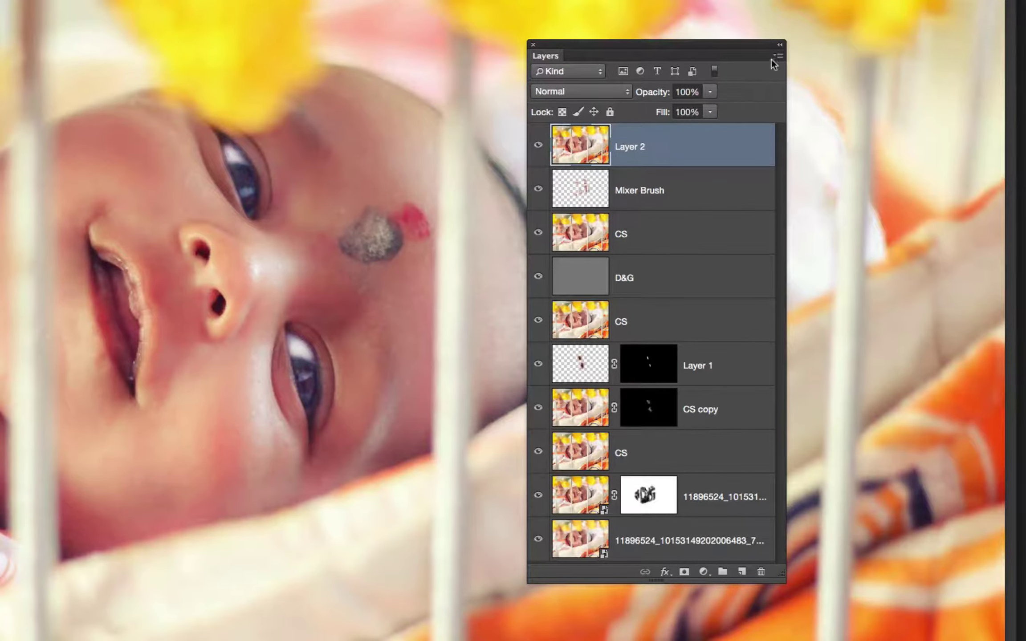
{"action": "left_click", "coordinate": [777, 57]}
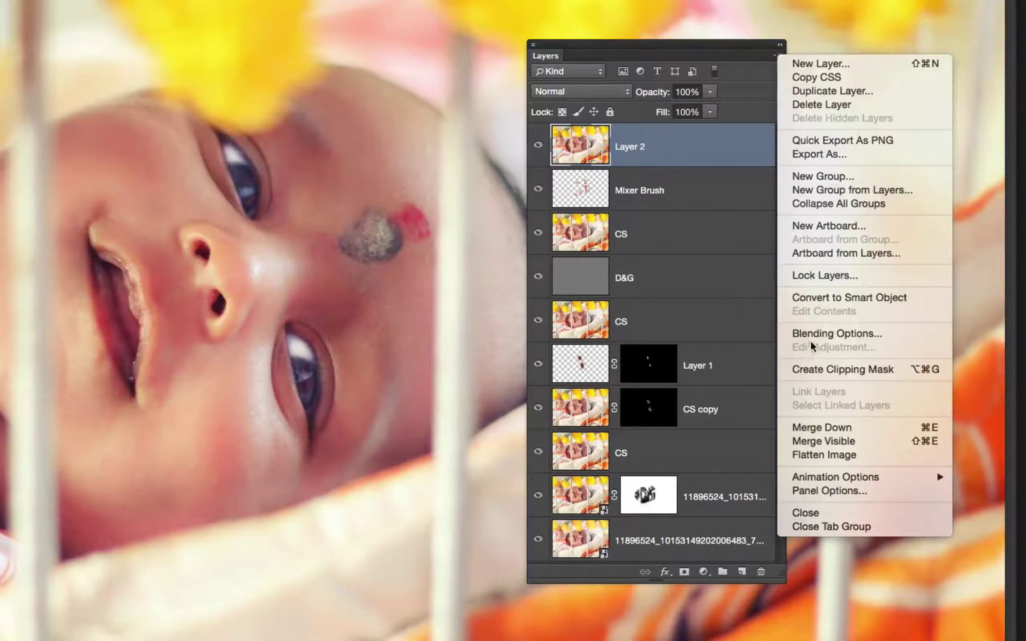
{"action": "left_click", "coordinate": [813, 329]}
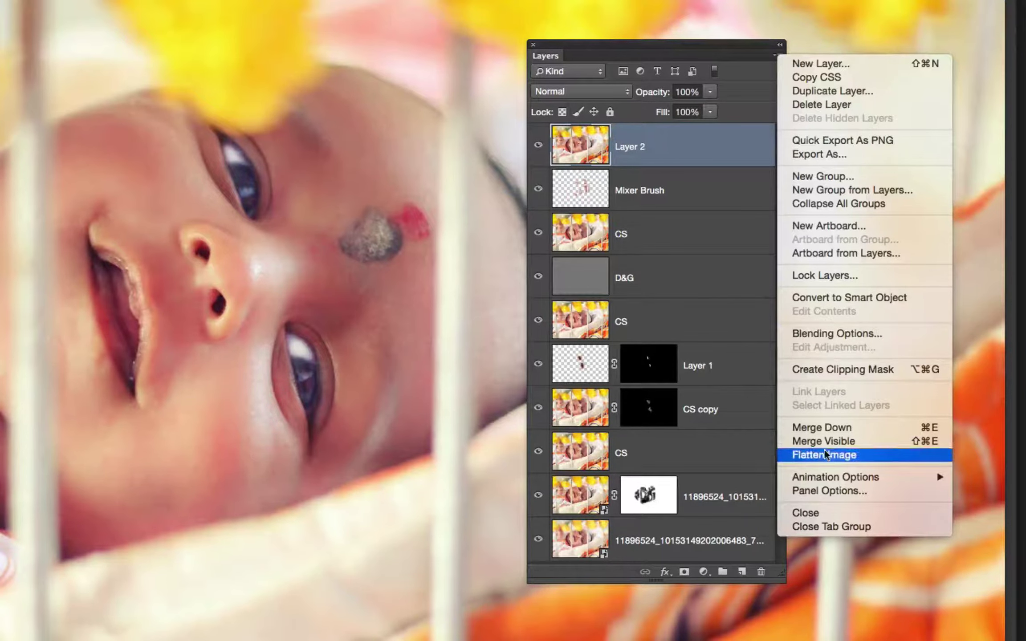
{"action": "left_click", "coordinate": [884, 460]}
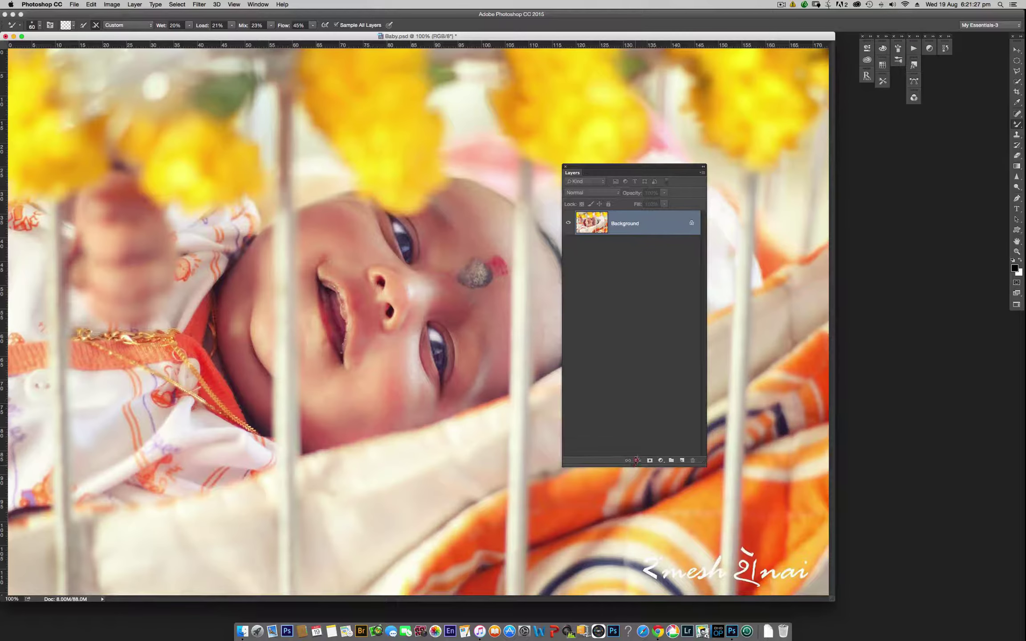
{"action": "left_click_drag", "start_coordinate": [638, 466], "coordinate": [637, 311]}
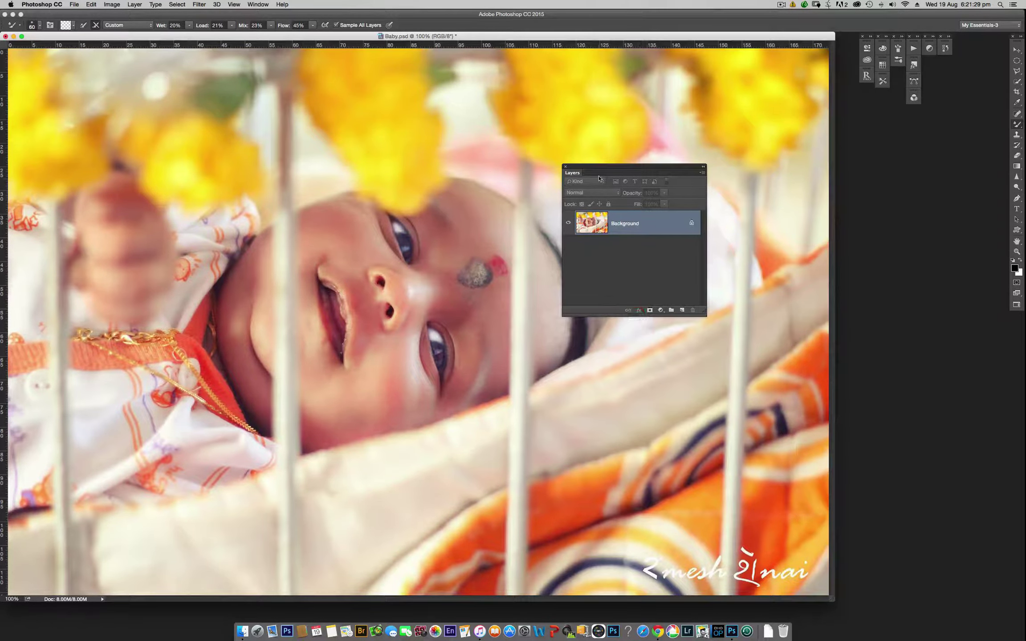
{"action": "left_click_drag", "start_coordinate": [597, 169], "coordinate": [643, 224]}
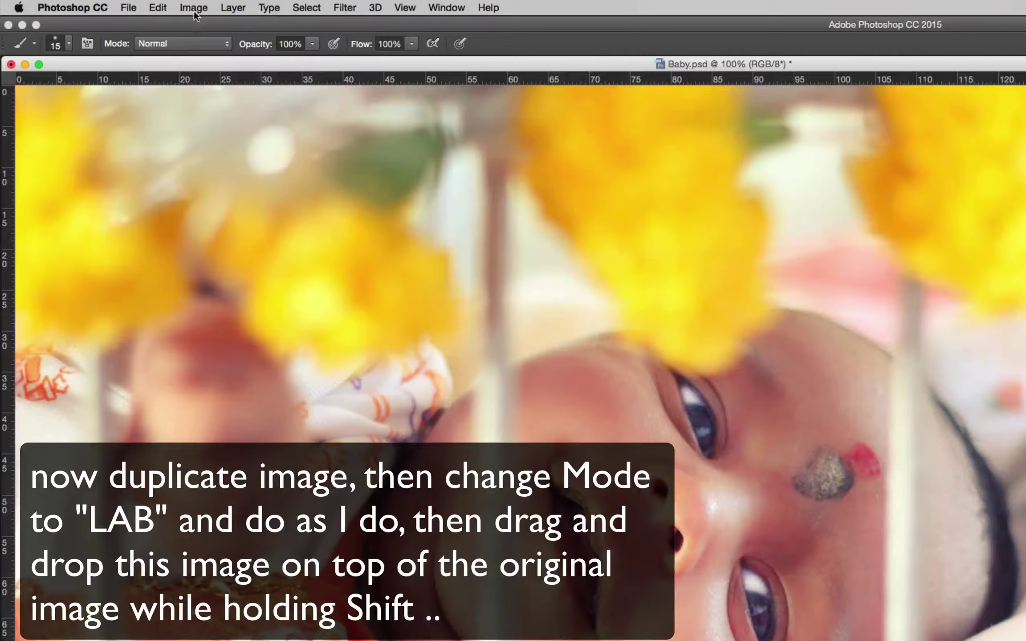
{"action": "left_click", "coordinate": [194, 7]}
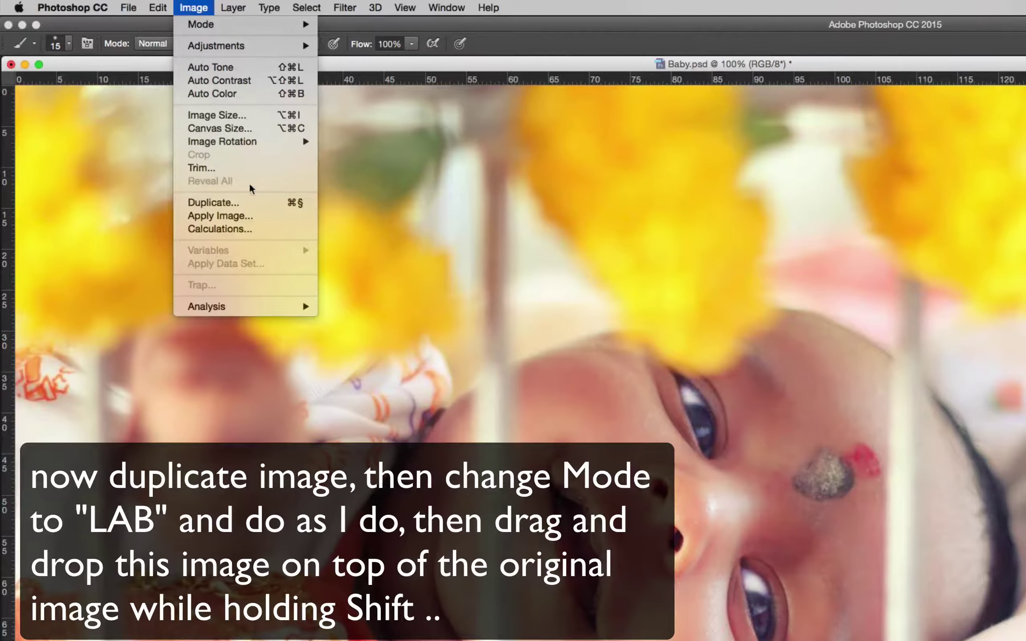
Step: Duplicate the image as Baby copy and convert it to Lab Color at 16 bits/channel
{"action": "left_click", "coordinate": [275, 203]}
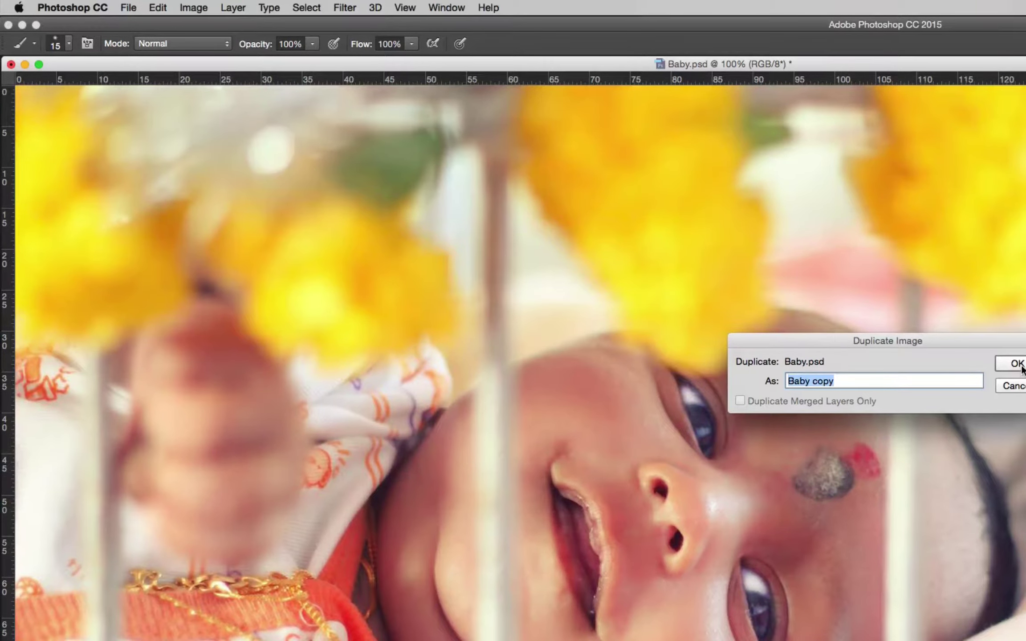
{"action": "left_click", "coordinate": [1017, 363]}
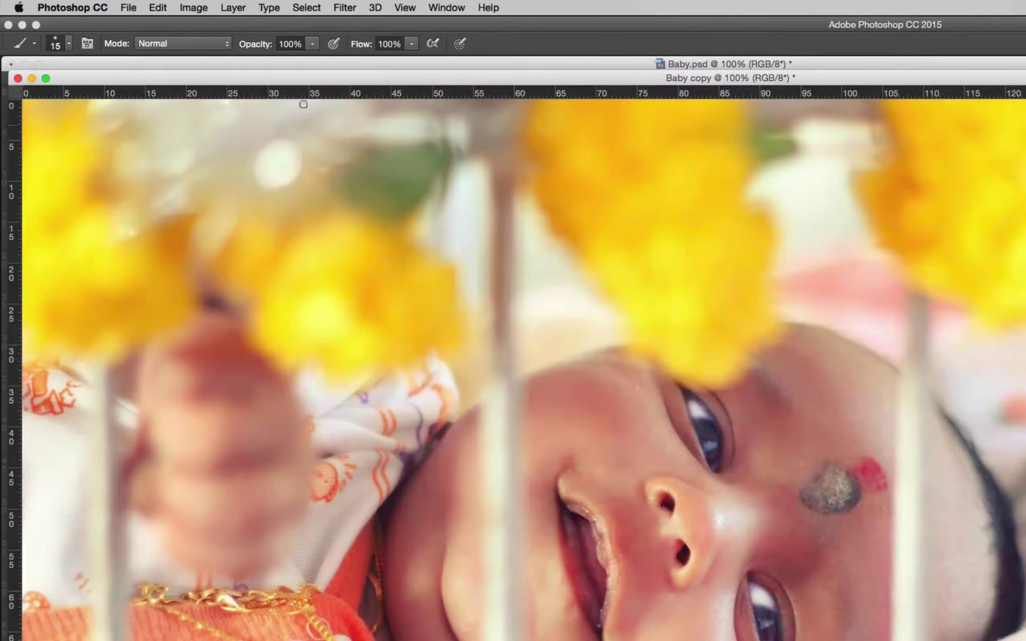
{"action": "left_click", "coordinate": [200, 11]}
{"action": "mouse_move", "coordinate": [240, 24]}
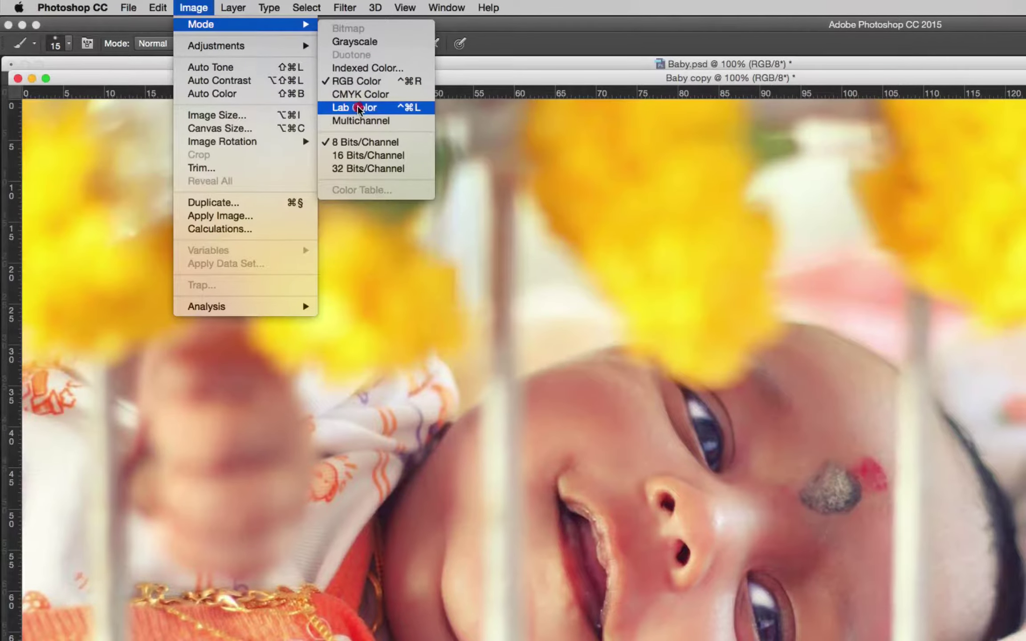
{"action": "left_click", "coordinate": [395, 109]}
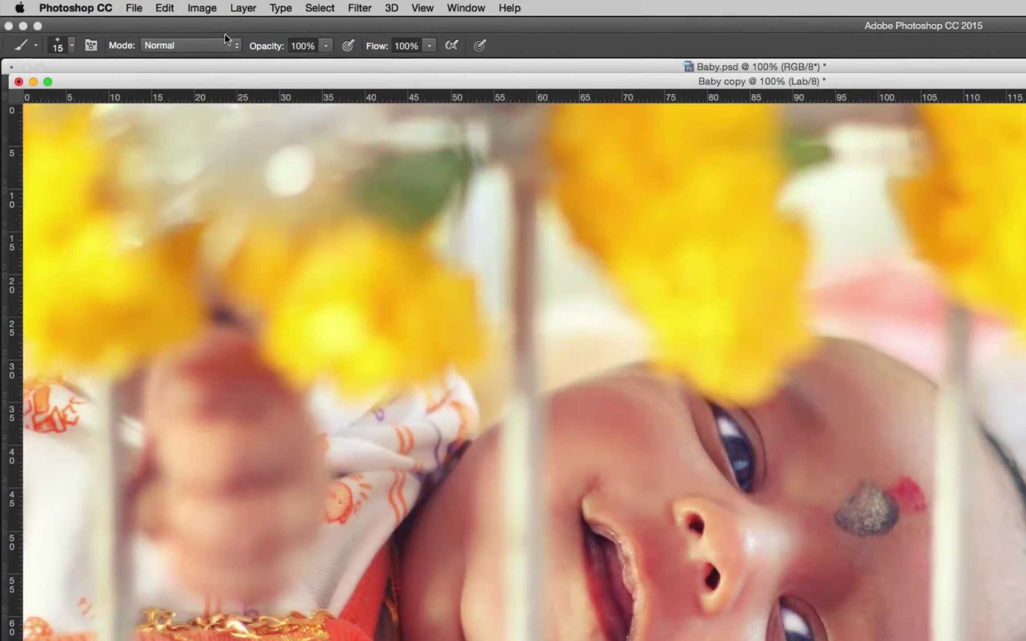
{"action": "left_click", "coordinate": [201, 9]}
{"action": "mouse_move", "coordinate": [210, 26]}
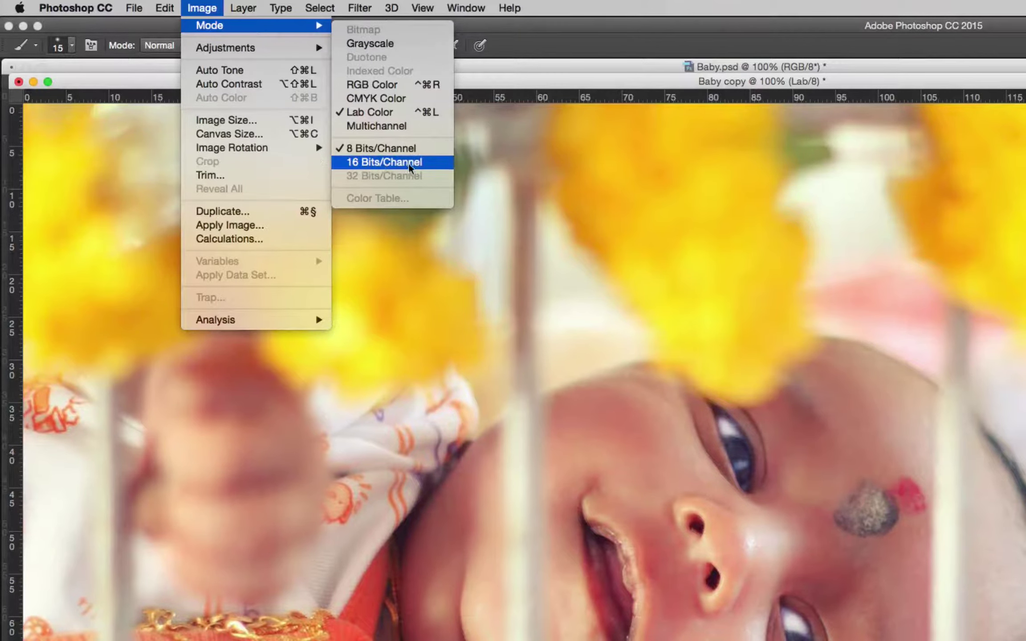
{"action": "left_click", "coordinate": [425, 163]}
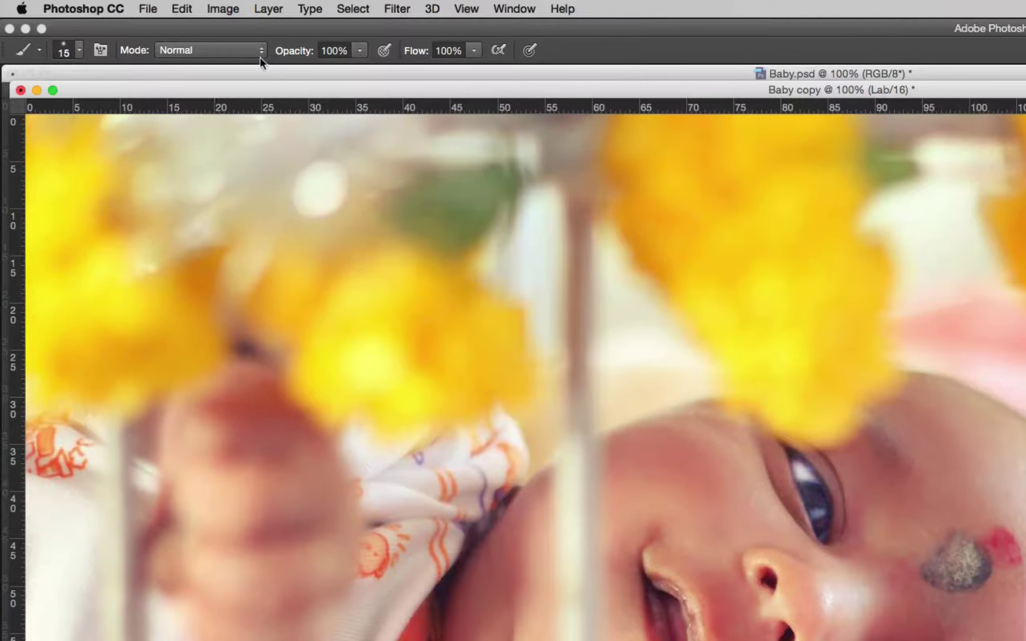
{"action": "left_click", "coordinate": [223, 9]}
{"action": "mouse_move", "coordinate": [231, 28]}
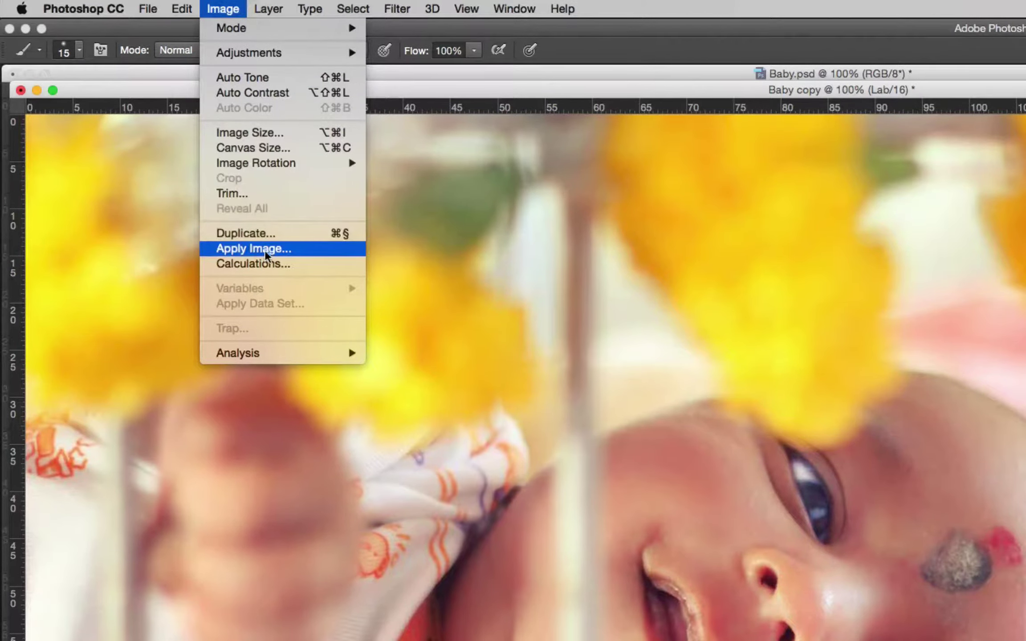
Step: Apply Image from the a channel in Soft Light at 35% opacity
{"action": "left_click", "coordinate": [340, 253]}
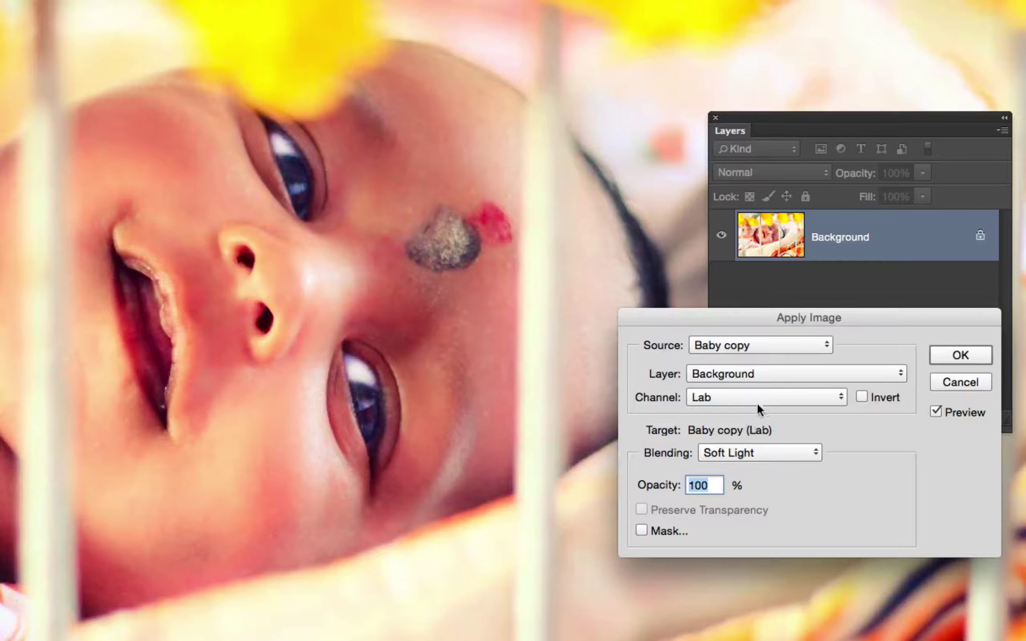
{"action": "left_click", "coordinate": [756, 397]}
{"action": "left_click", "coordinate": [735, 427]}
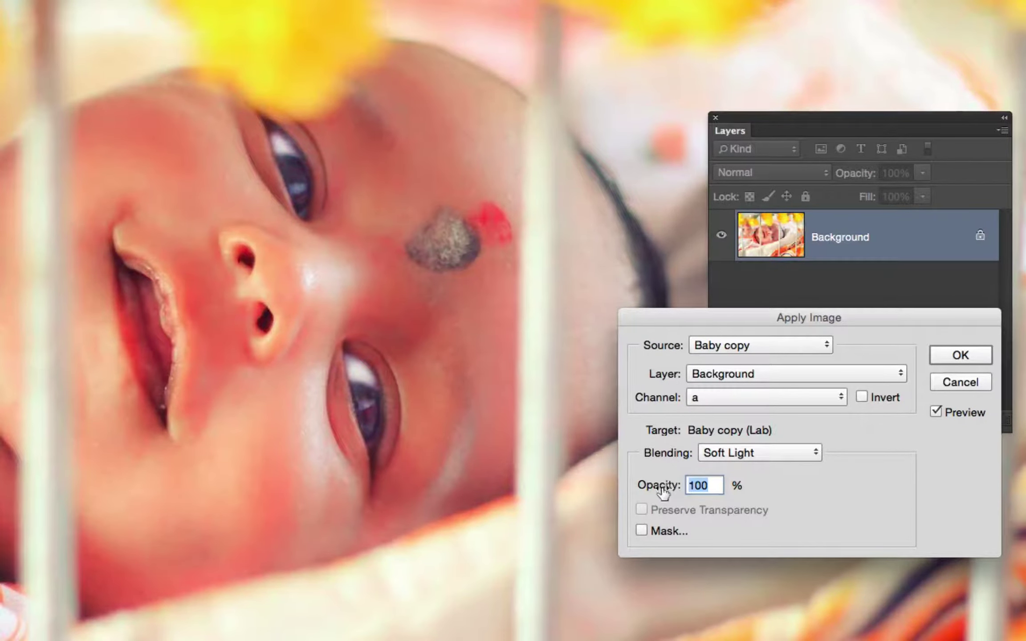
{"action": "mouse_move", "coordinate": [664, 492]}
{"action": "left_mouse_down"}
{"action": "mouse_move", "coordinate": [618, 488]}
{"action": "mouse_move", "coordinate": [661, 489]}
{"action": "left_mouse_up"}
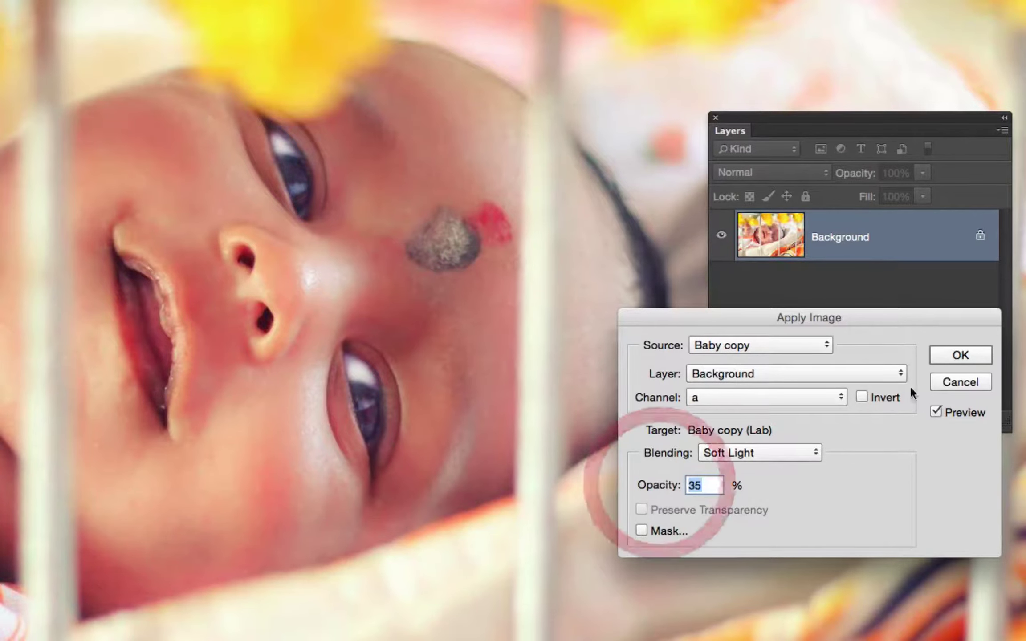
{"action": "left_click", "coordinate": [957, 355]}
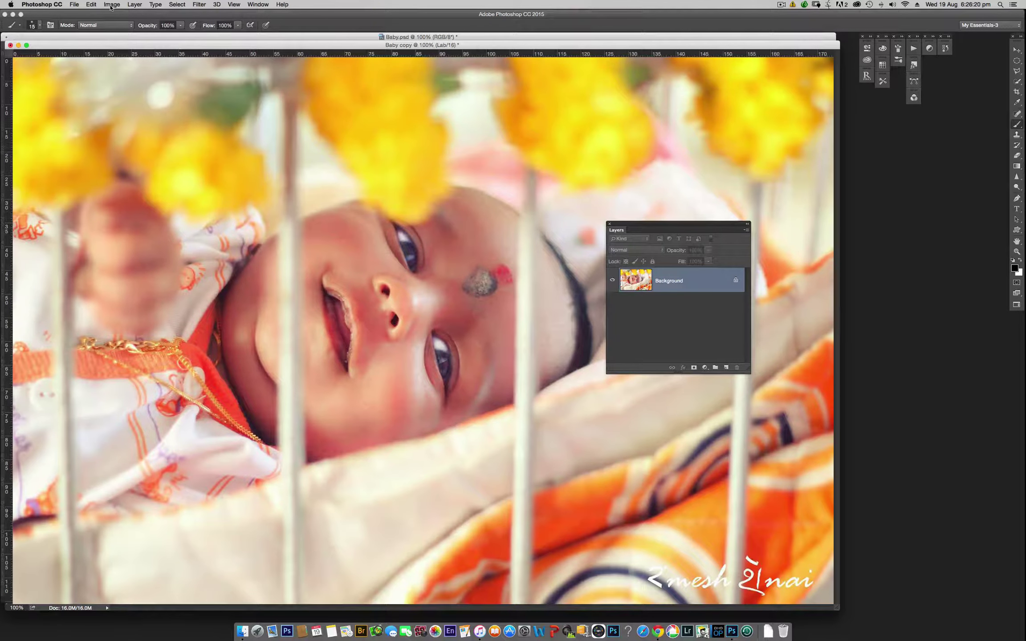
Step: Repeat Apply Image using the b channel in Soft Light at 35%
{"action": "left_click", "coordinate": [112, 5]}
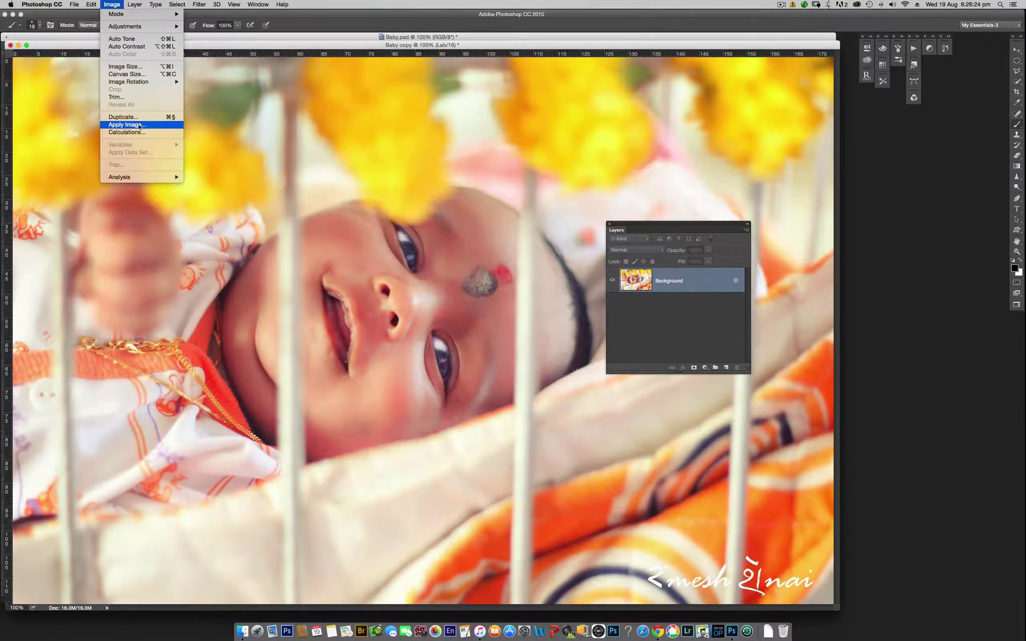
{"action": "left_click", "coordinate": [167, 128]}
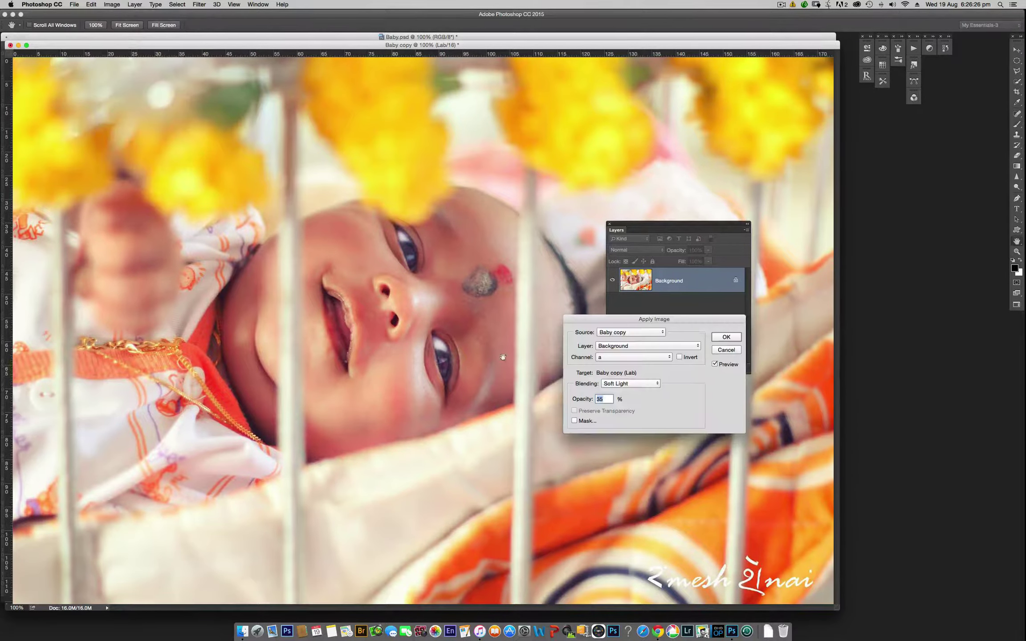
{"action": "left_click", "coordinate": [626, 358]}
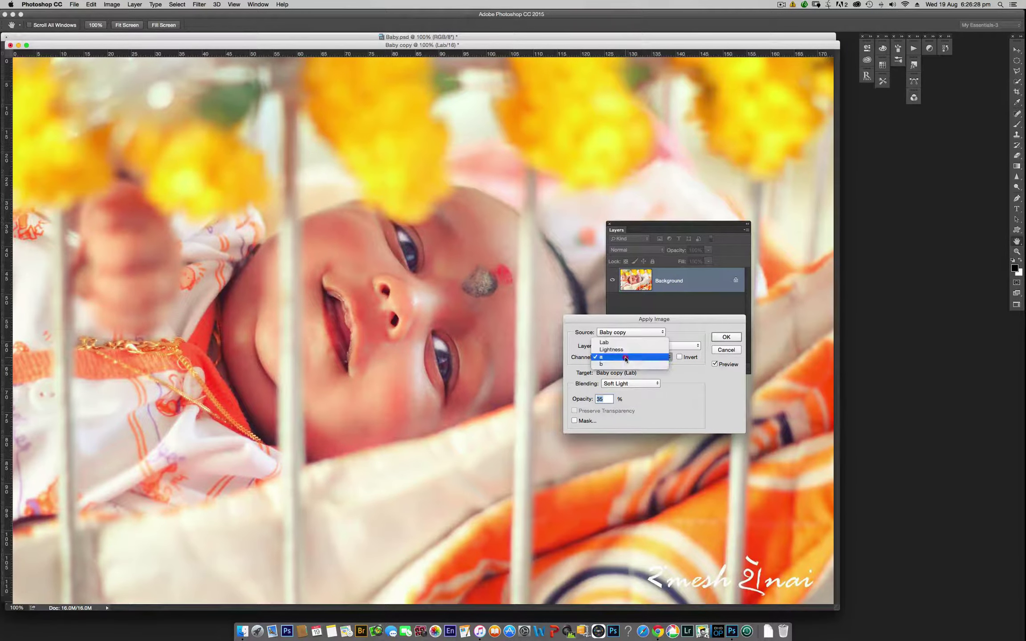
{"action": "left_click", "coordinate": [617, 367]}
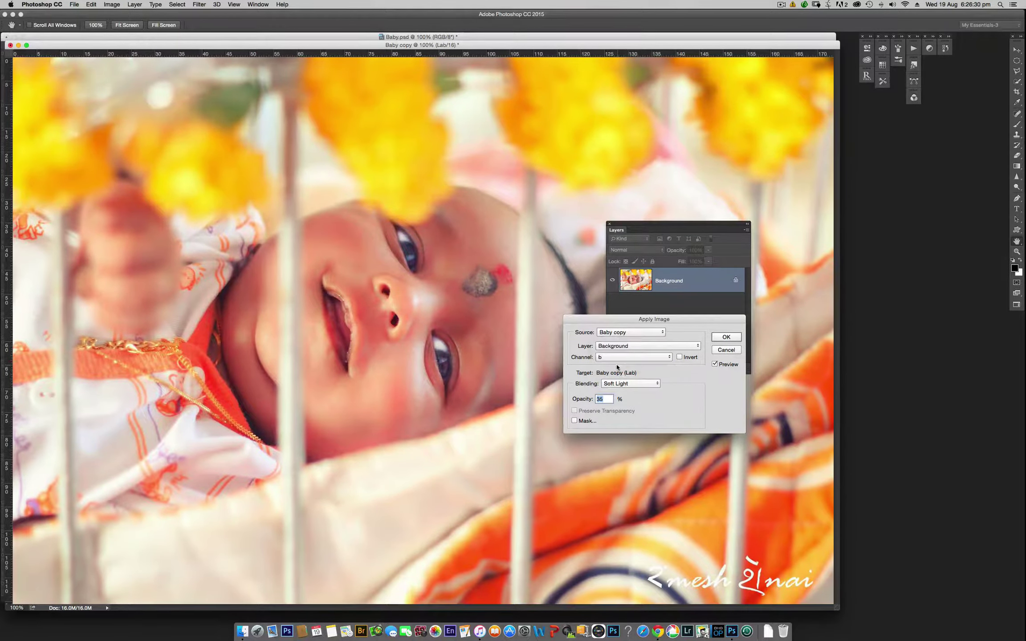
{"action": "left_click", "coordinate": [725, 338]}
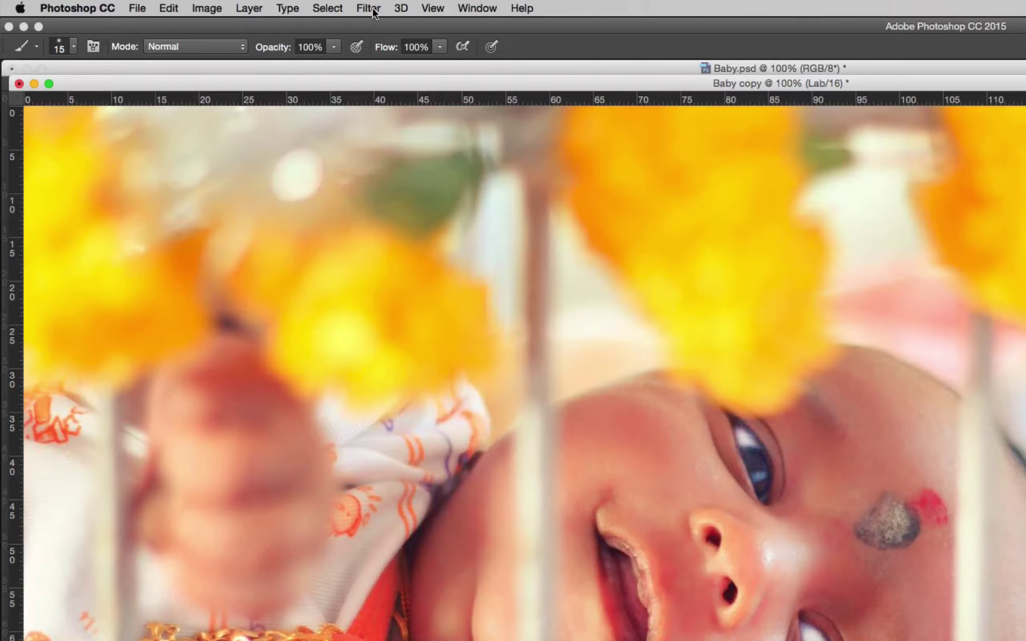
Step: Apply Unsharp Mask to Baby copy at 23%, radius 603.2, threshold 1
{"action": "left_click", "coordinate": [200, 5]}
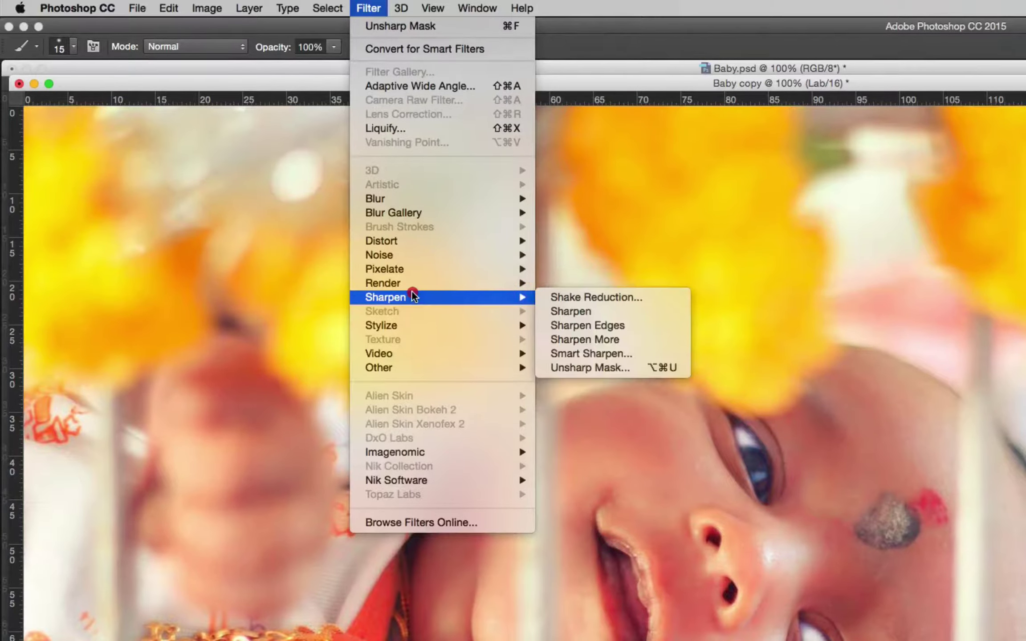
{"action": "mouse_move", "coordinate": [433, 298]}
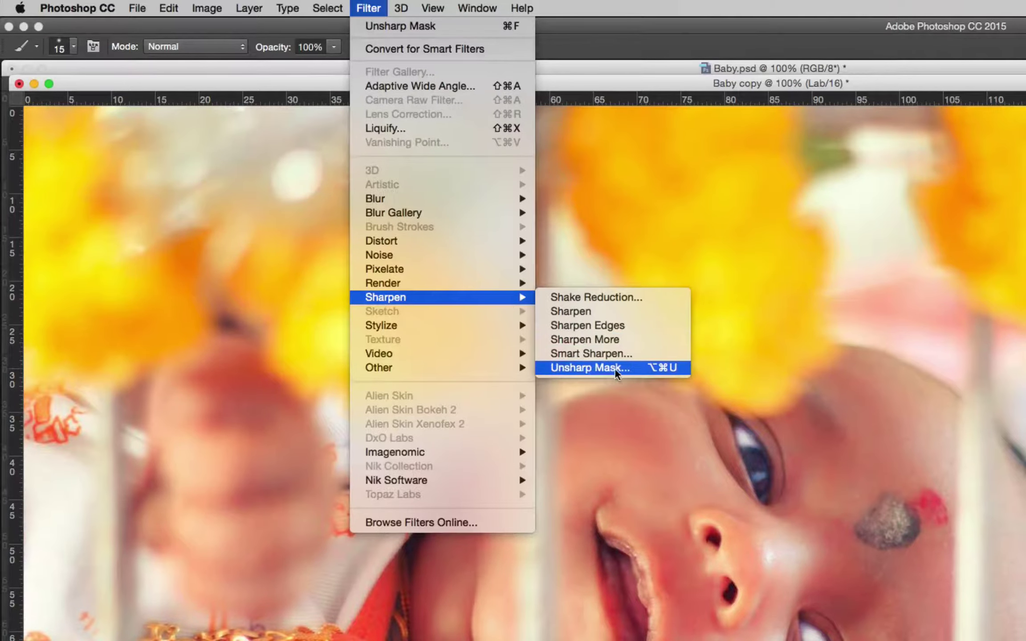
{"action": "left_click", "coordinate": [639, 366]}
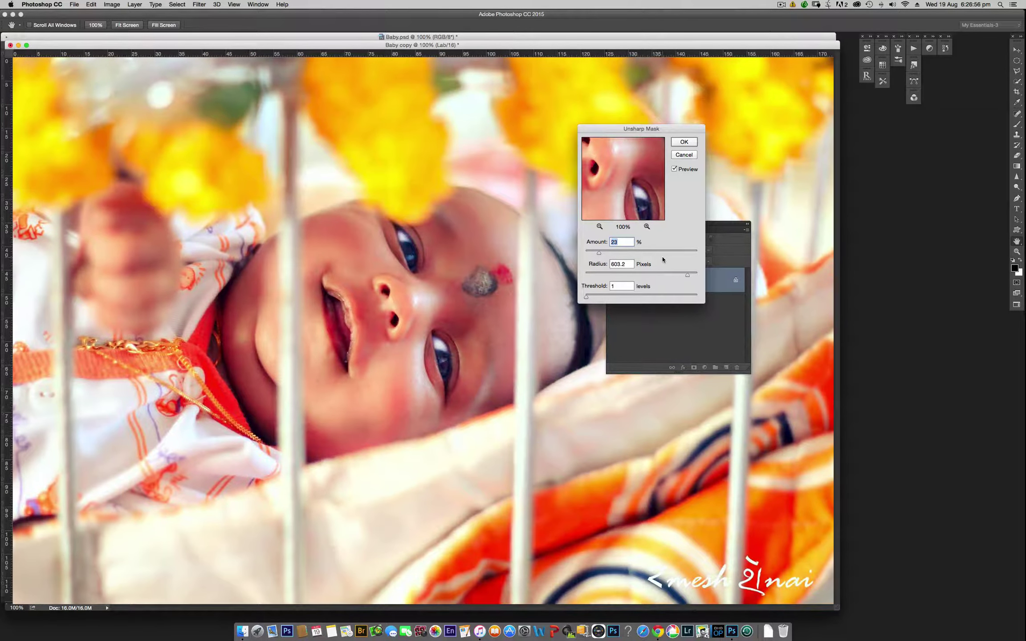
{"action": "left_click", "coordinate": [684, 142]}
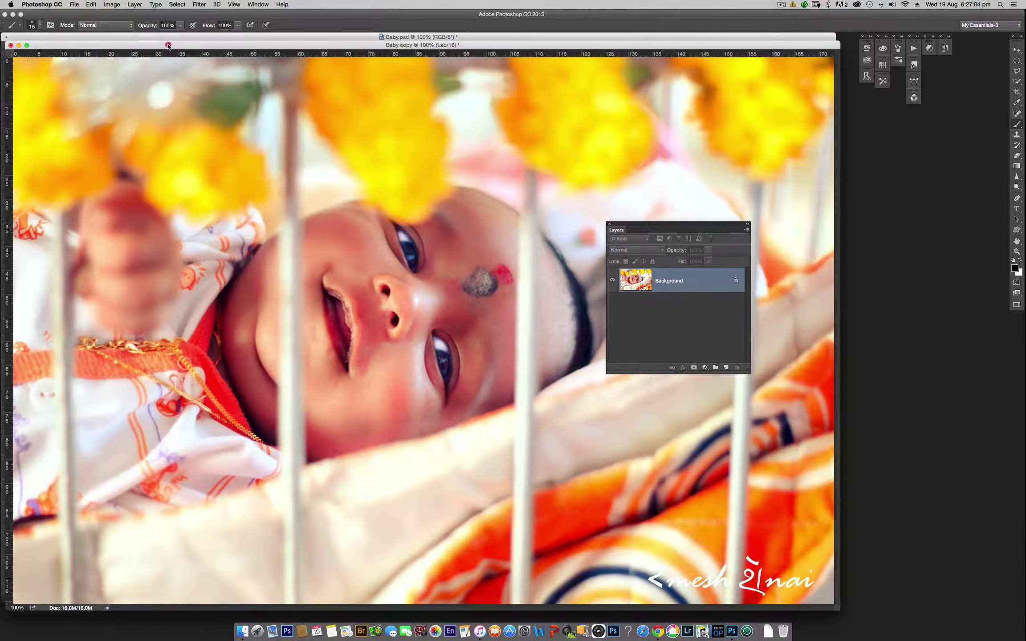
Step: Convert Baby copy to 8 bits per channel, then to RGB Color mode
{"action": "left_click_drag", "start_coordinate": [167, 48], "coordinate": [185, 55]}
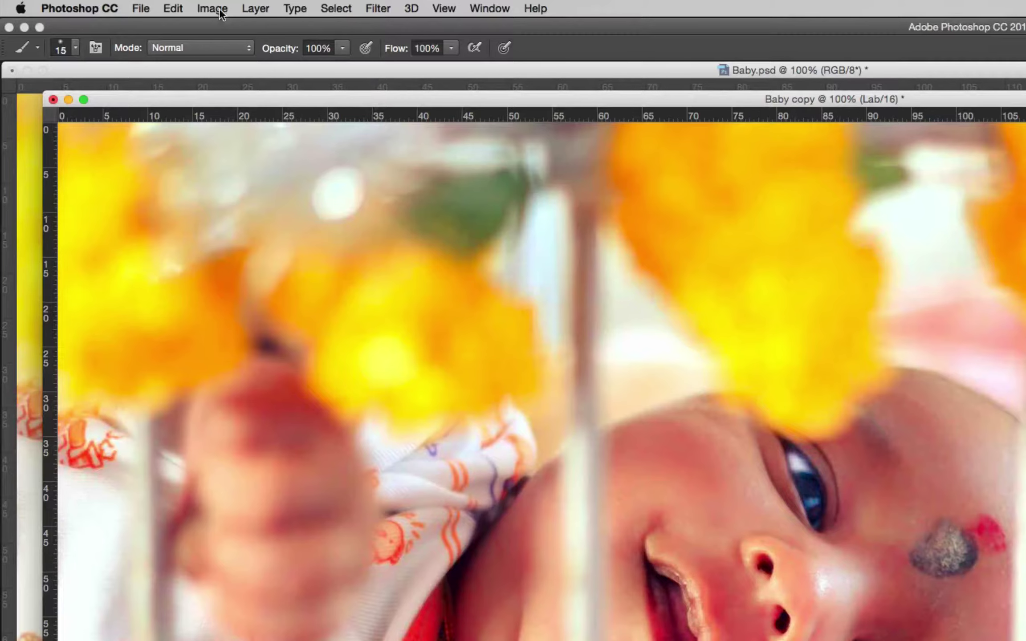
{"action": "left_click", "coordinate": [219, 10]}
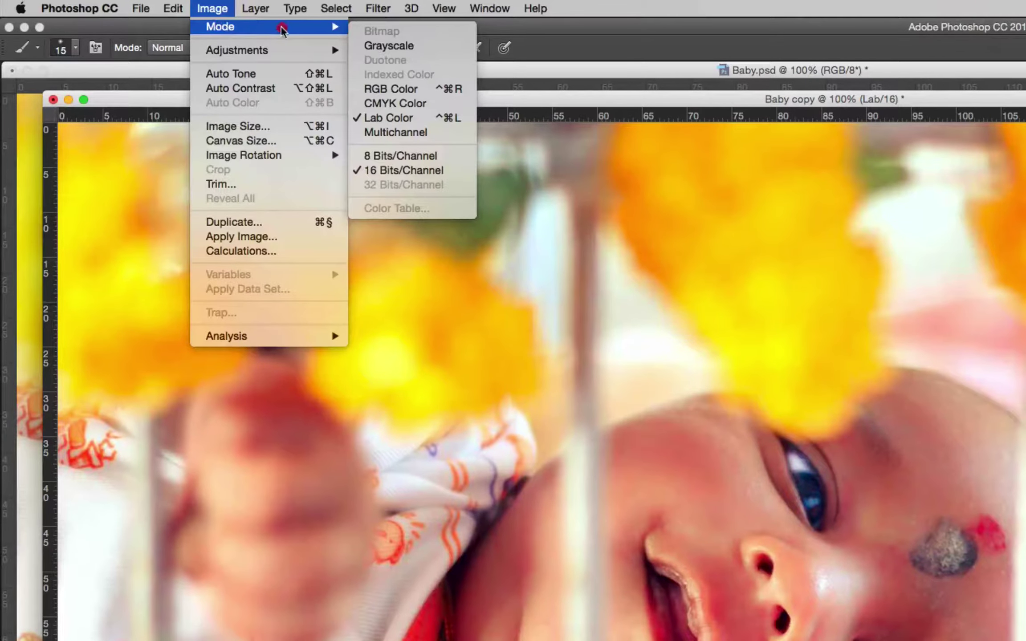
{"action": "mouse_move", "coordinate": [220, 26]}
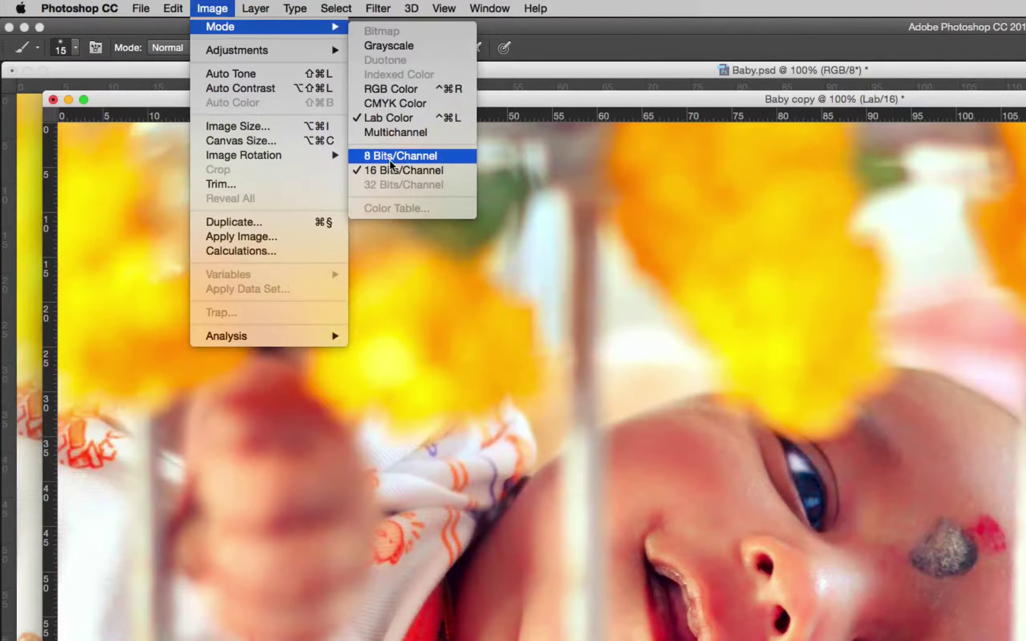
{"action": "left_click", "coordinate": [448, 157]}
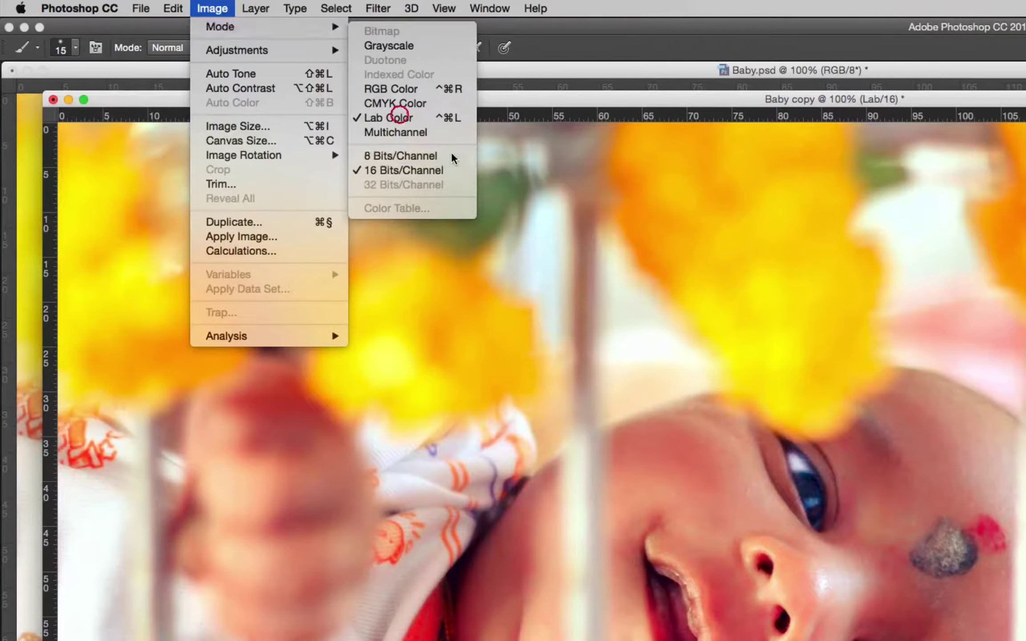
{"action": "left_click", "coordinate": [217, 8]}
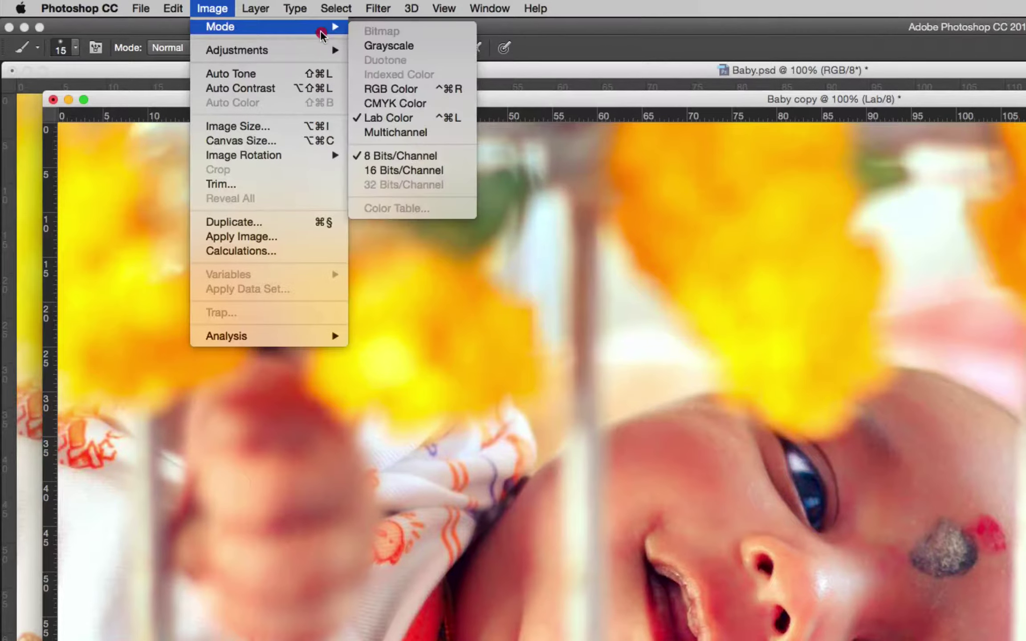
{"action": "left_click", "coordinate": [429, 91]}
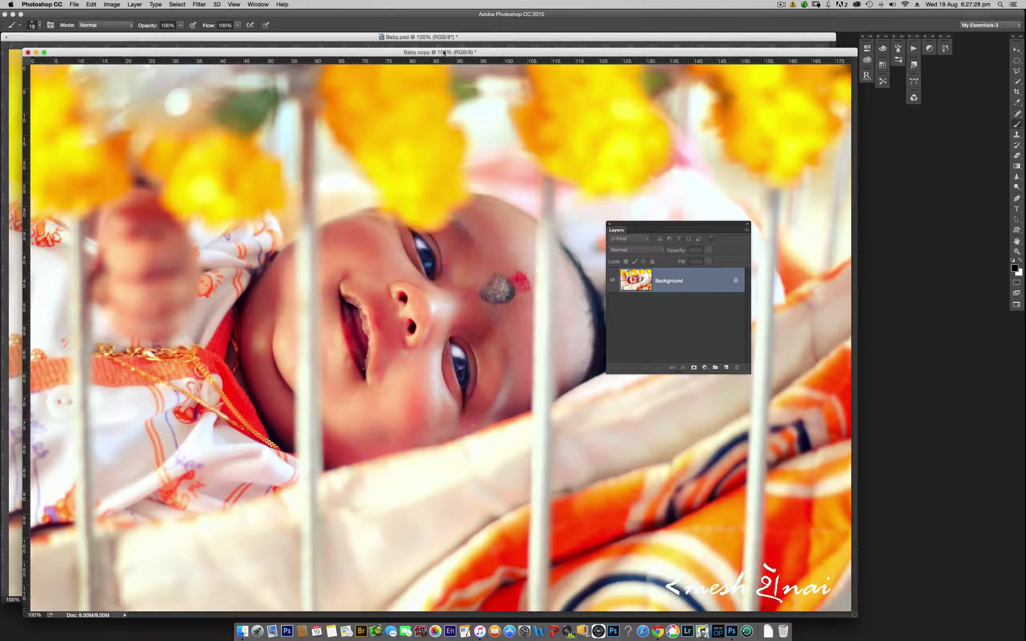
Step: Paste the Baby copy image into Baby.psd as a new layer, converting colours to the document profile
{"action": "left_click_drag", "start_coordinate": [386, 52], "coordinate": [419, 75]}
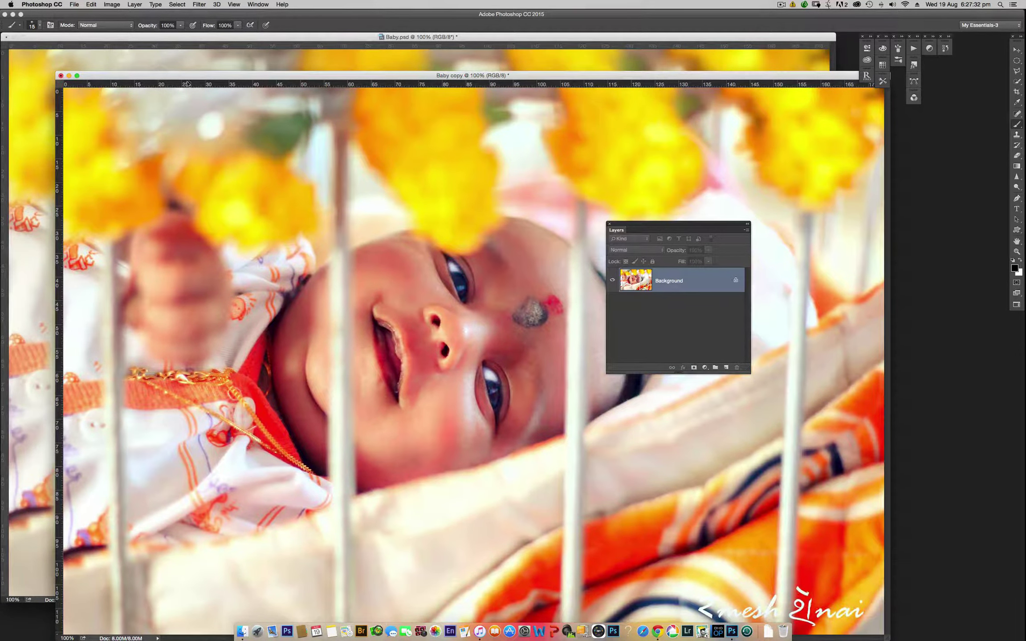
{"action": "key", "text": "v"}
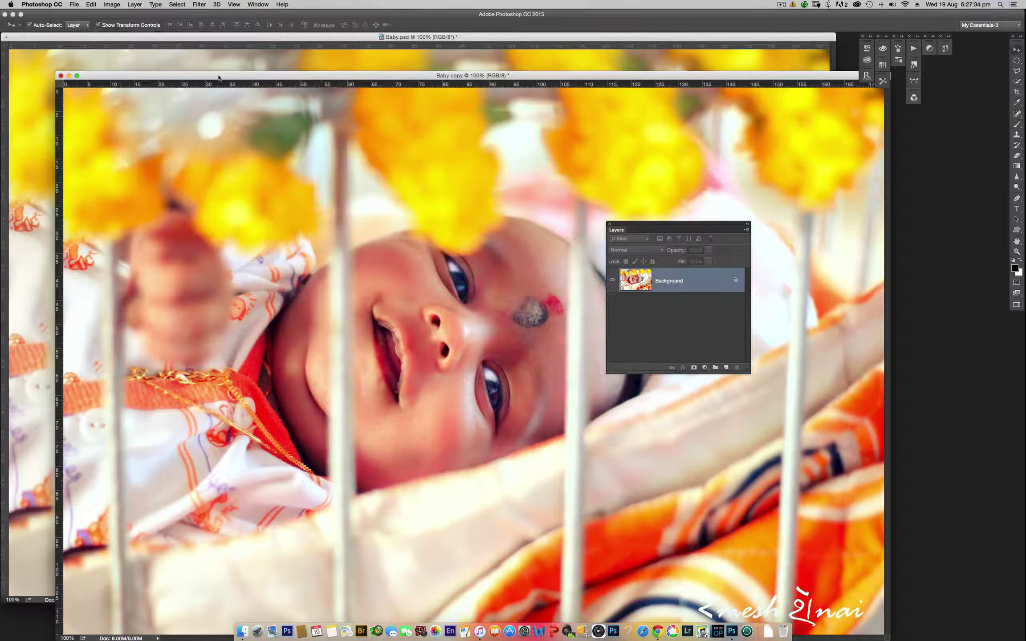
{"action": "left_click_drag", "start_coordinate": [218, 78], "coordinate": [224, 67]}
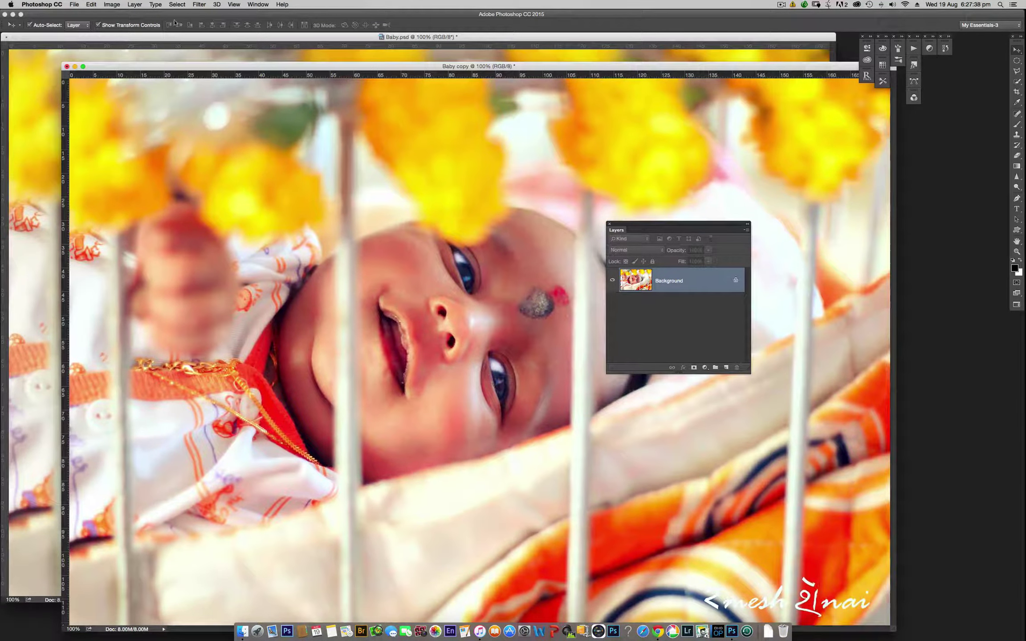
{"action": "mouse_move", "coordinate": [218, 69]}
{"action": "left_mouse_down"}
{"action": "mouse_move", "coordinate": [357, 182]}
{"action": "mouse_move", "coordinate": [321, 181]}
{"action": "mouse_move", "coordinate": [610, 294]}
{"action": "left_mouse_up"}
{"action": "key", "text": "super+minus"}
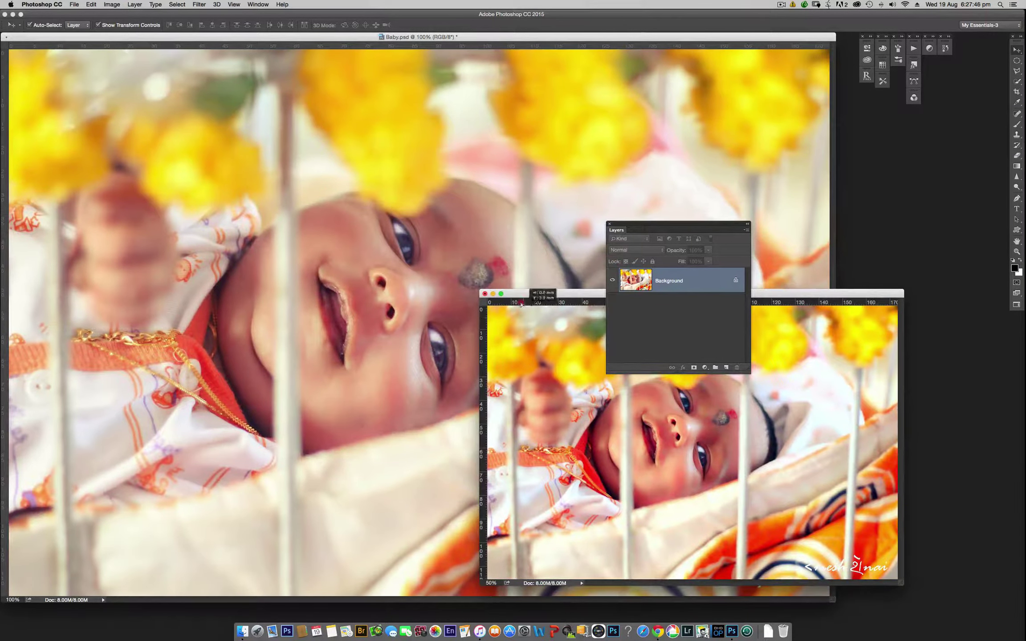
{"action": "left_click", "coordinate": [411, 199]}
{"action": "key", "text": "super+v"}
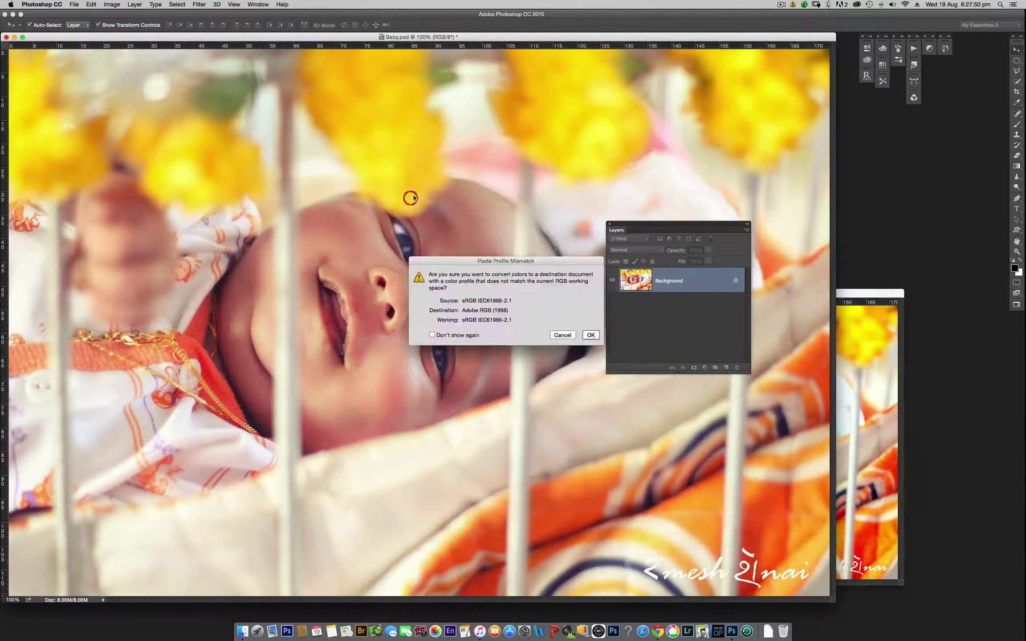
{"action": "left_click", "coordinate": [590, 336]}
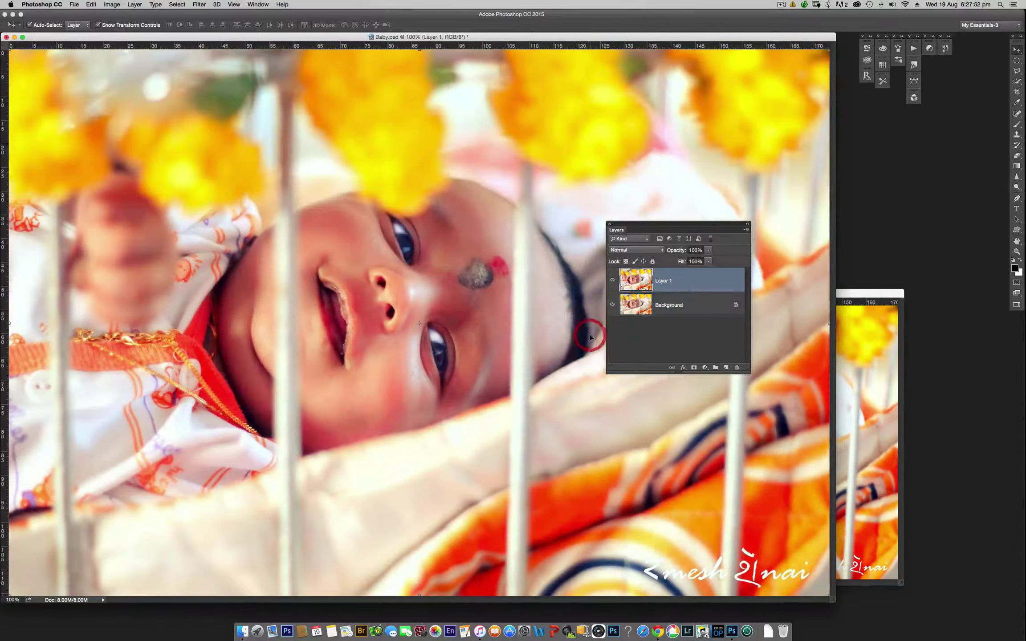
Step: Rename the pasted Layer 1 to 'LAB'
{"action": "double_click", "coordinate": [664, 281]}
{"action": "type", "text": "LAB"}
{"action": "key", "text": "Return"}
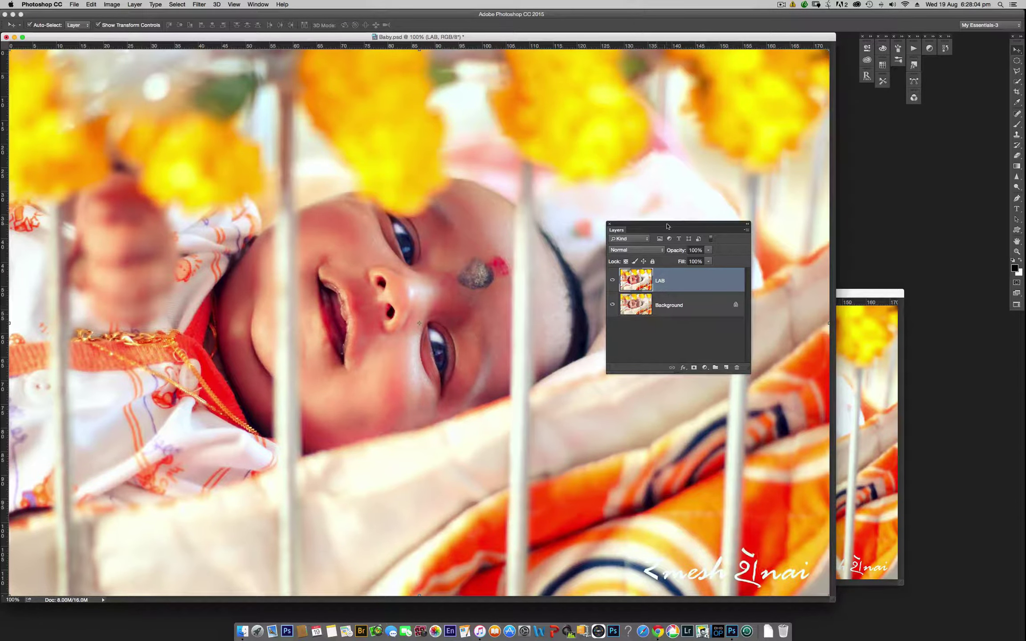
Step: Add a black hide-all mask to the LAB layer
{"action": "left_click_drag", "start_coordinate": [671, 226], "coordinate": [706, 202]}
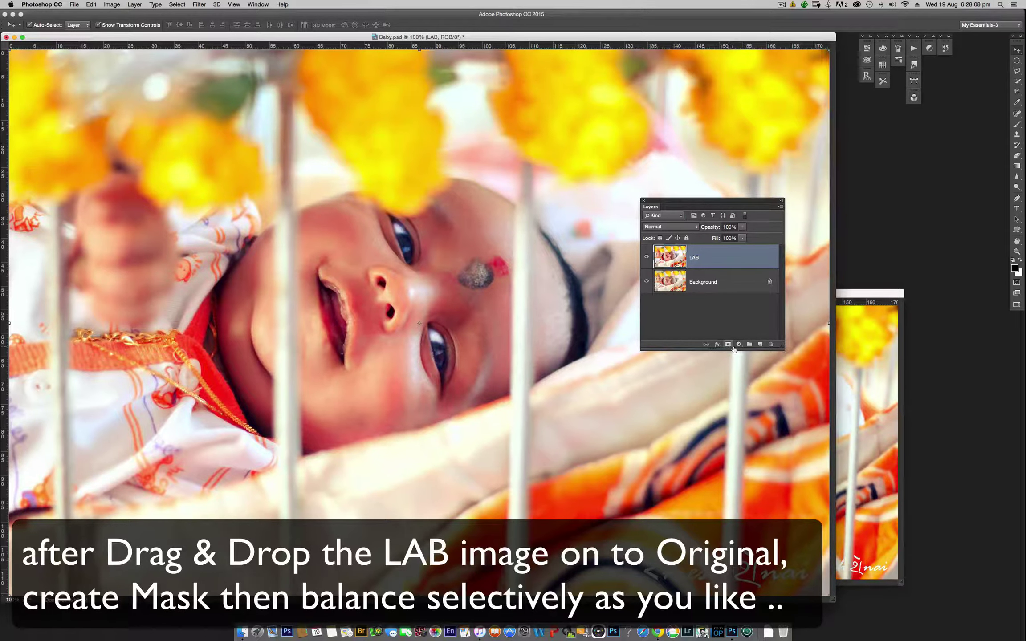
{"action": "key", "text": "super"}
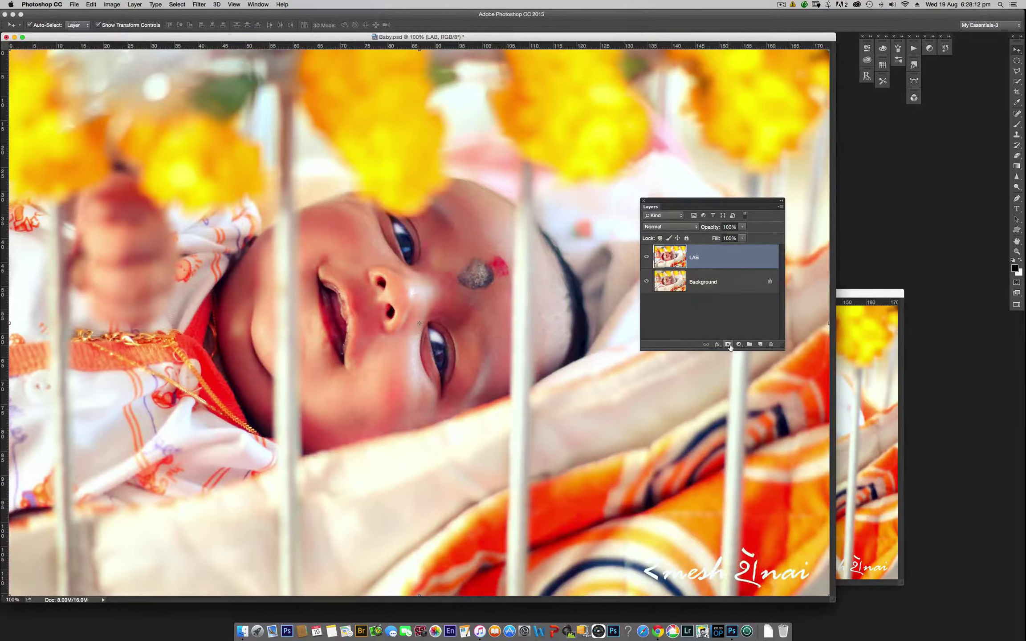
{"action": "left_click", "coordinate": [728, 345], "text": "alt"}
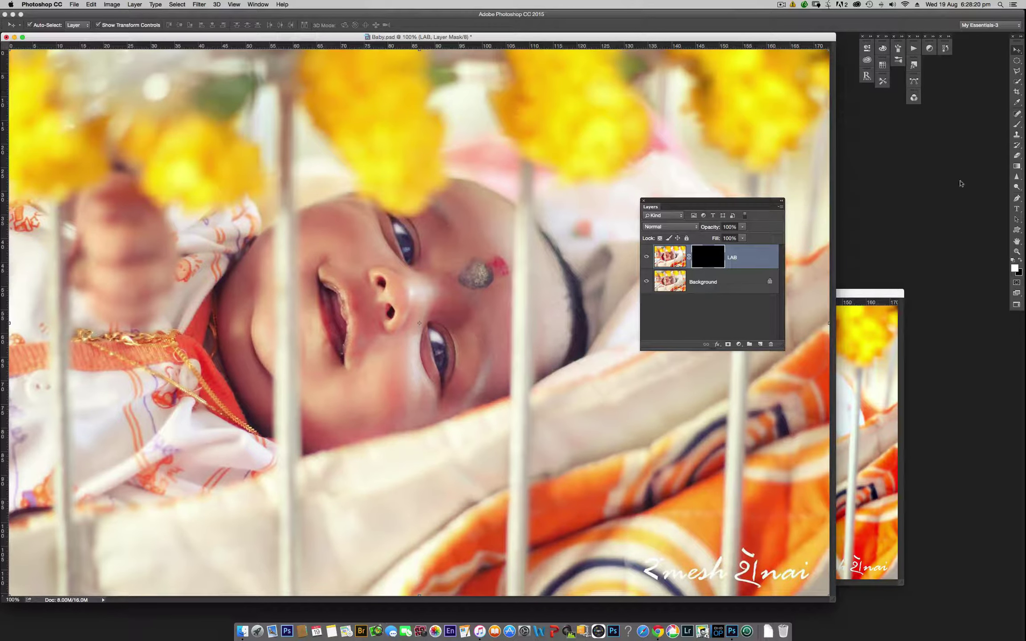
{"action": "left_click", "coordinate": [1017, 167]}
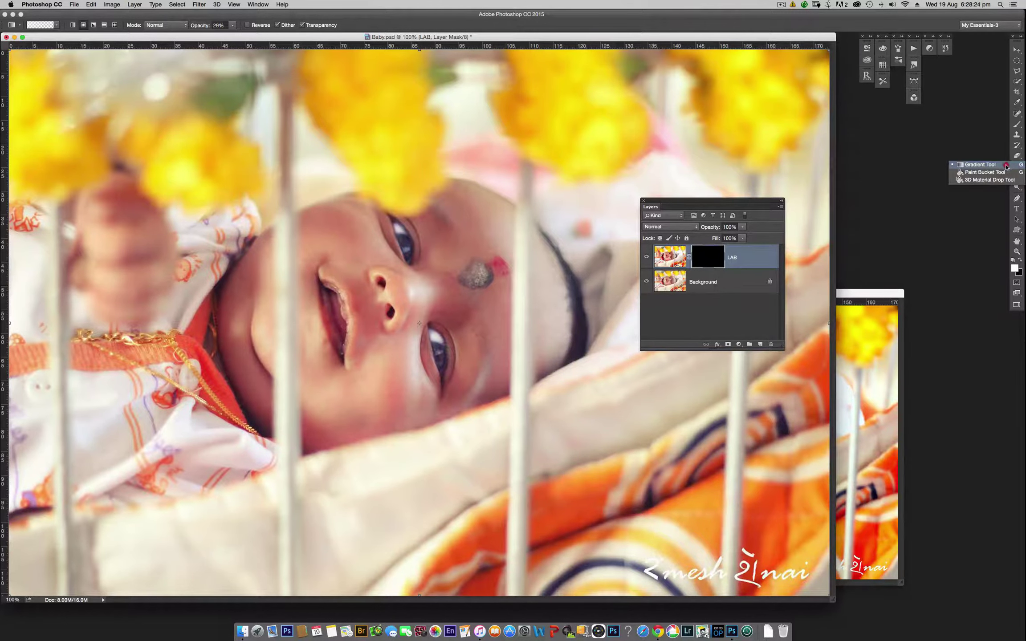
Step: Set up the Gradient tool with a radial foreground-to-transparent gradient
{"action": "left_click", "coordinate": [1006, 165]}
{"action": "left_click", "coordinate": [57, 26]}
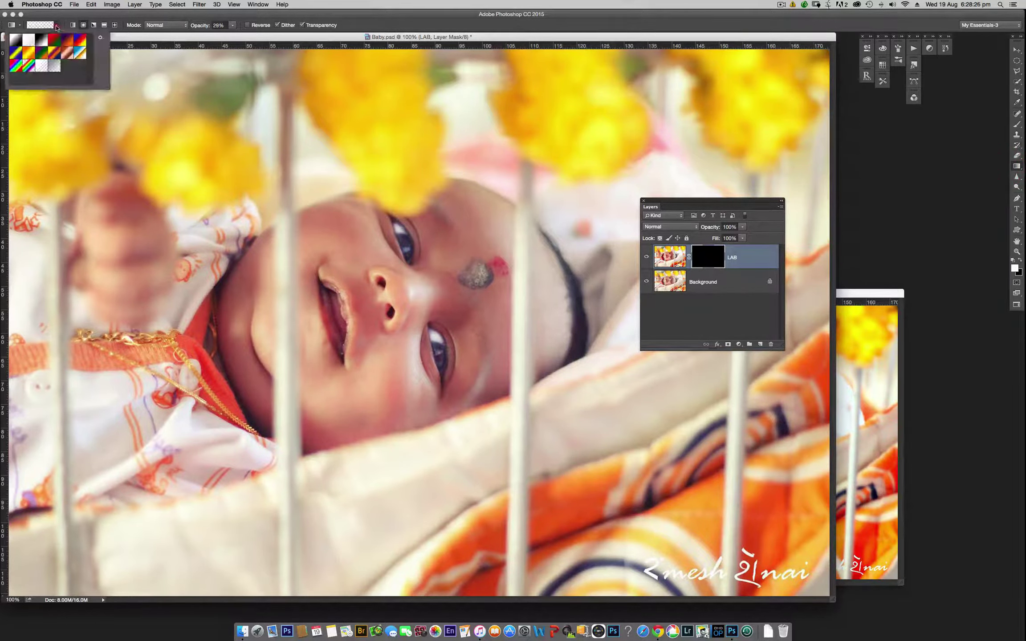
{"action": "left_click", "coordinate": [30, 43]}
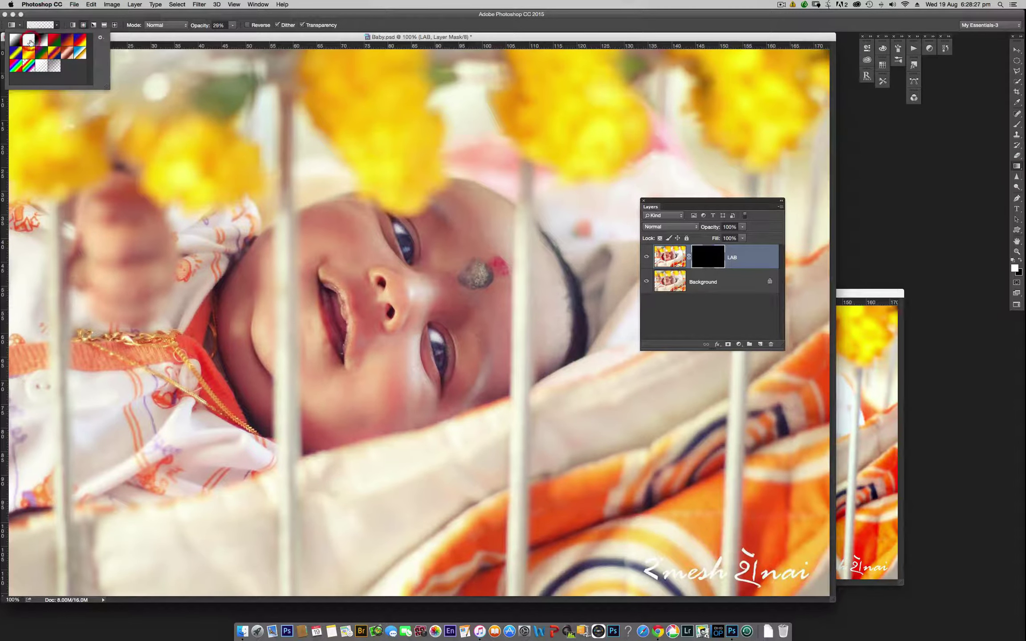
{"action": "left_click", "coordinate": [83, 26]}
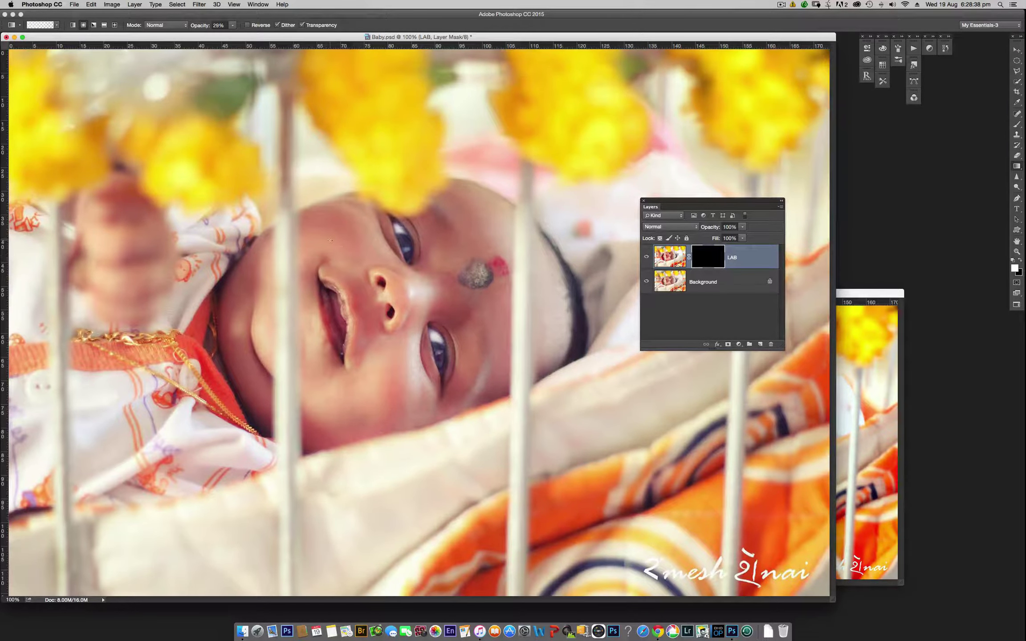
Step: Paint radial gradient spots on the mask to reveal the cheeks, forehead spot and eyes
{"action": "mouse_move", "coordinate": [348, 253]}
{"action": "left_mouse_down"}
{"action": "mouse_move", "coordinate": [382, 288]}
{"action": "mouse_move", "coordinate": [359, 257]}
{"action": "mouse_move", "coordinate": [378, 278]}
{"action": "left_mouse_up"}
{"action": "left_click_drag", "start_coordinate": [392, 383], "coordinate": [405, 319]}
{"action": "left_click", "coordinate": [410, 322]}
{"action": "left_click", "coordinate": [409, 320]}
{"action": "left_click_drag", "start_coordinate": [541, 286], "coordinate": [538, 328]}
{"action": "left_click", "coordinate": [538, 346]}
{"action": "left_click", "coordinate": [397, 375]}
{"action": "left_click_drag", "start_coordinate": [398, 232], "coordinate": [403, 240]}
{"action": "left_click", "coordinate": [437, 332]}
Step: Set the LAB layer's opacity to 97%
{"action": "left_click_drag", "start_coordinate": [714, 229], "coordinate": [711, 230]}
{"action": "left_click_drag", "start_coordinate": [714, 229], "coordinate": [711, 228]}
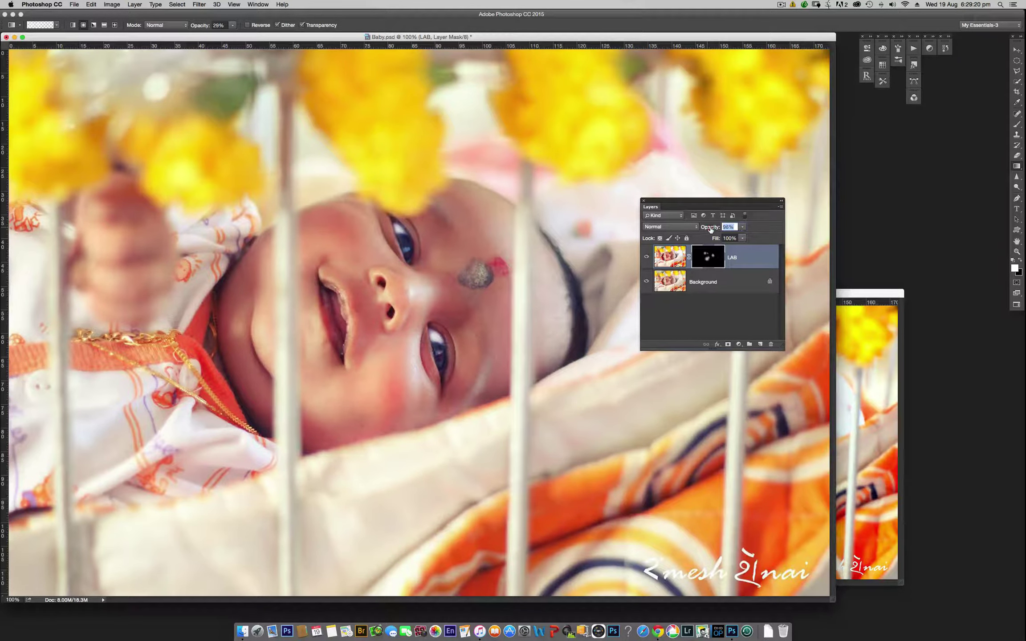
{"action": "left_click_drag", "start_coordinate": [711, 229], "coordinate": [711, 228]}
Step: Paint white with a 320 px brush on the LAB layer mask over the top flowers, orange cloth and white cloth
{"action": "key", "text": "b"}
{"action": "left_click_drag", "start_coordinate": [367, 102], "coordinate": [395, 101], "text": "ctrl+alt"}
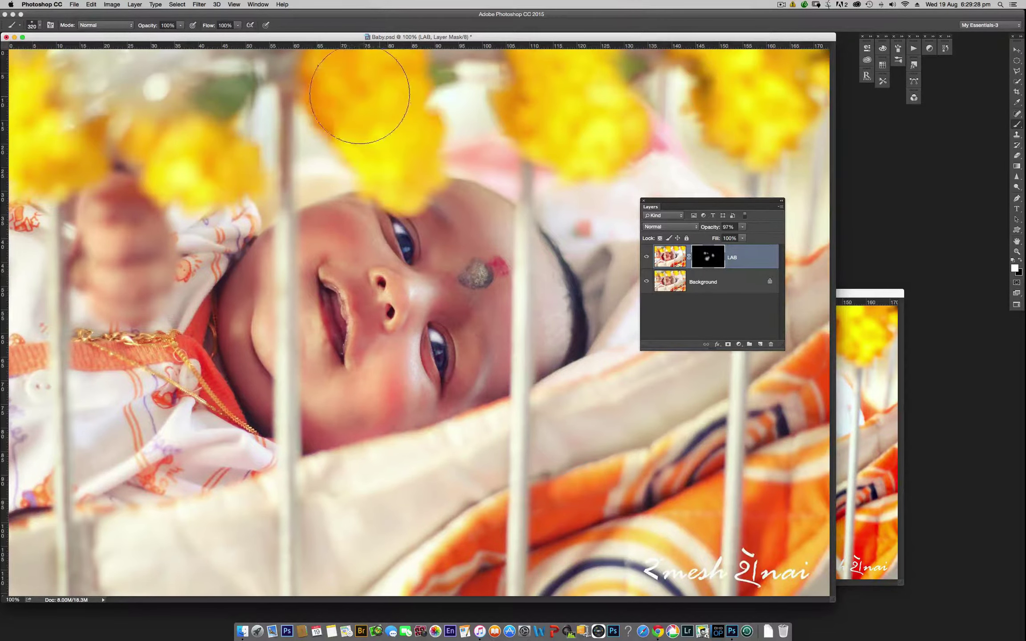
{"action": "mouse_move", "coordinate": [237, 127]}
{"action": "left_mouse_down"}
{"action": "mouse_move", "coordinate": [65, 133]}
{"action": "mouse_move", "coordinate": [309, 103]}
{"action": "mouse_move", "coordinate": [720, 97]}
{"action": "mouse_move", "coordinate": [744, 142]}
{"action": "left_mouse_up"}
{"action": "mouse_move", "coordinate": [804, 287]}
{"action": "left_mouse_down"}
{"action": "mouse_move", "coordinate": [749, 475]}
{"action": "mouse_move", "coordinate": [463, 544]}
{"action": "left_mouse_up"}
{"action": "mouse_move", "coordinate": [523, 566]}
{"action": "left_mouse_down"}
{"action": "mouse_move", "coordinate": [183, 556]}
{"action": "mouse_move", "coordinate": [69, 503]}
{"action": "mouse_move", "coordinate": [211, 499]}
{"action": "mouse_move", "coordinate": [145, 443]}
{"action": "mouse_move", "coordinate": [142, 401]}
{"action": "mouse_move", "coordinate": [195, 469]}
{"action": "mouse_move", "coordinate": [57, 481]}
{"action": "mouse_move", "coordinate": [183, 165]}
{"action": "mouse_move", "coordinate": [179, 183]}
{"action": "mouse_move", "coordinate": [57, 263]}
{"action": "mouse_move", "coordinate": [101, 127]}
{"action": "mouse_move", "coordinate": [149, 92]}
{"action": "mouse_move", "coordinate": [45, 126]}
{"action": "mouse_move", "coordinate": [32, 522]}
{"action": "mouse_move", "coordinate": [23, 435]}
{"action": "mouse_move", "coordinate": [84, 383]}
{"action": "mouse_move", "coordinate": [70, 374]}
{"action": "mouse_move", "coordinate": [95, 356]}
{"action": "left_mouse_up"}
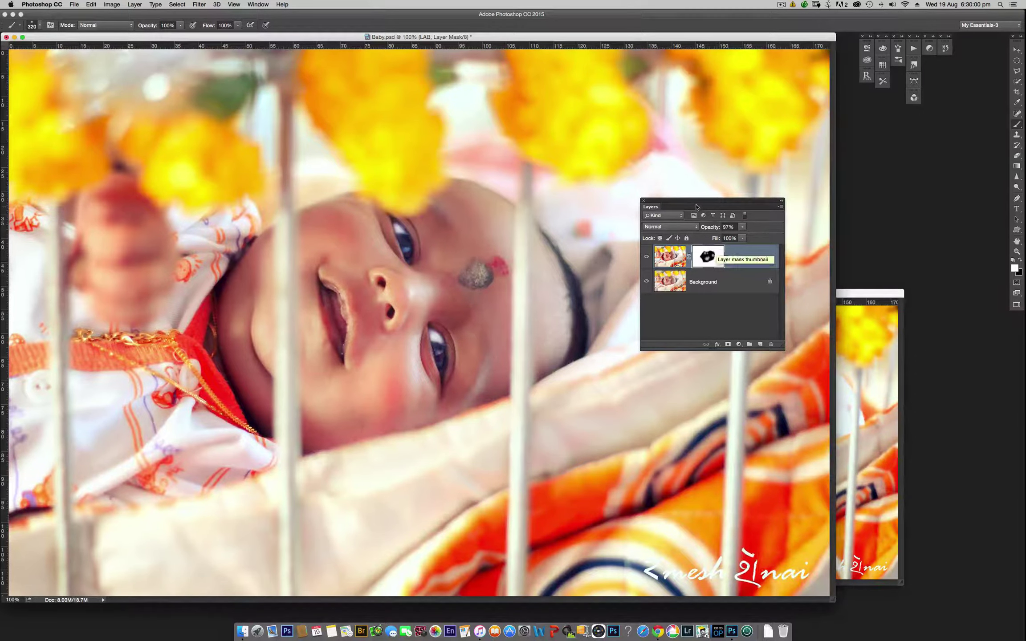
Step: Flatten the image, duplicate it as 'Baby copy', and launch Topaz DeNoise 5 on the copy
{"action": "left_click", "coordinate": [779, 208]}
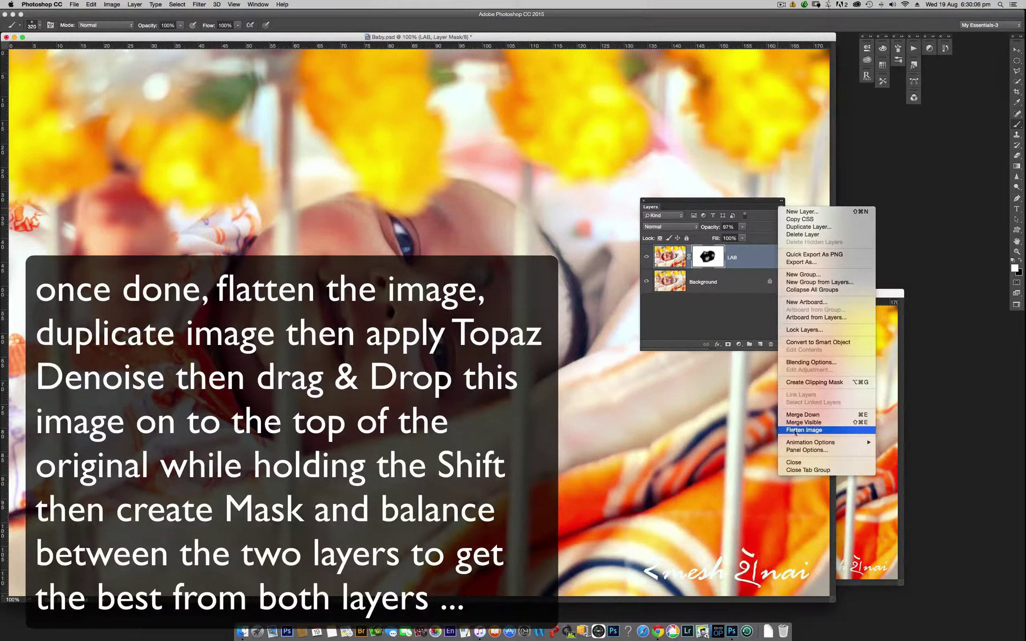
{"action": "left_click", "coordinate": [795, 430]}
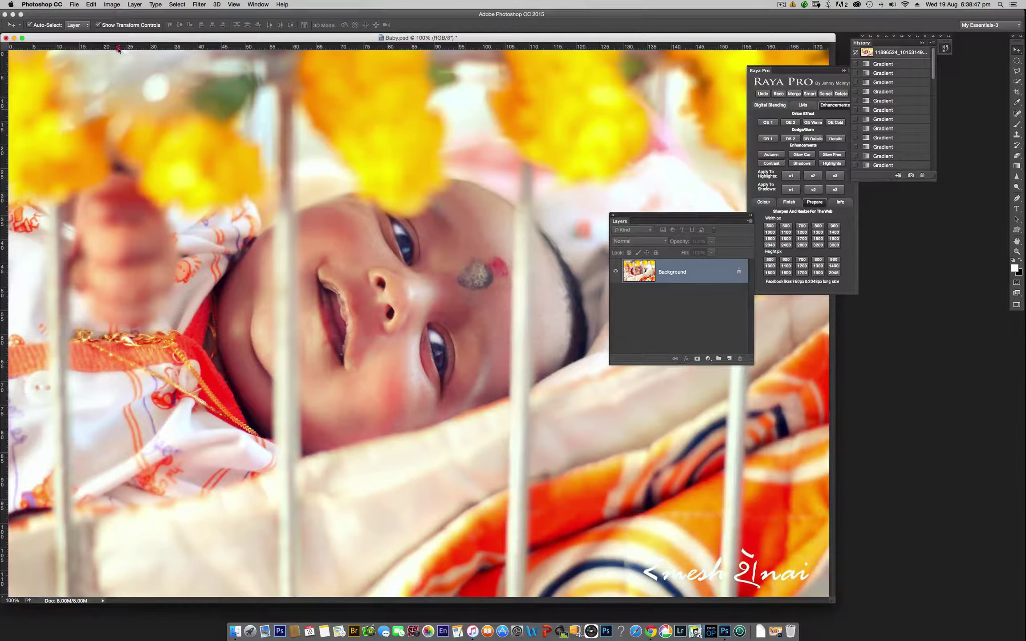
{"action": "left_click", "coordinate": [151, 118]}
{"action": "left_click", "coordinate": [151, 117]}
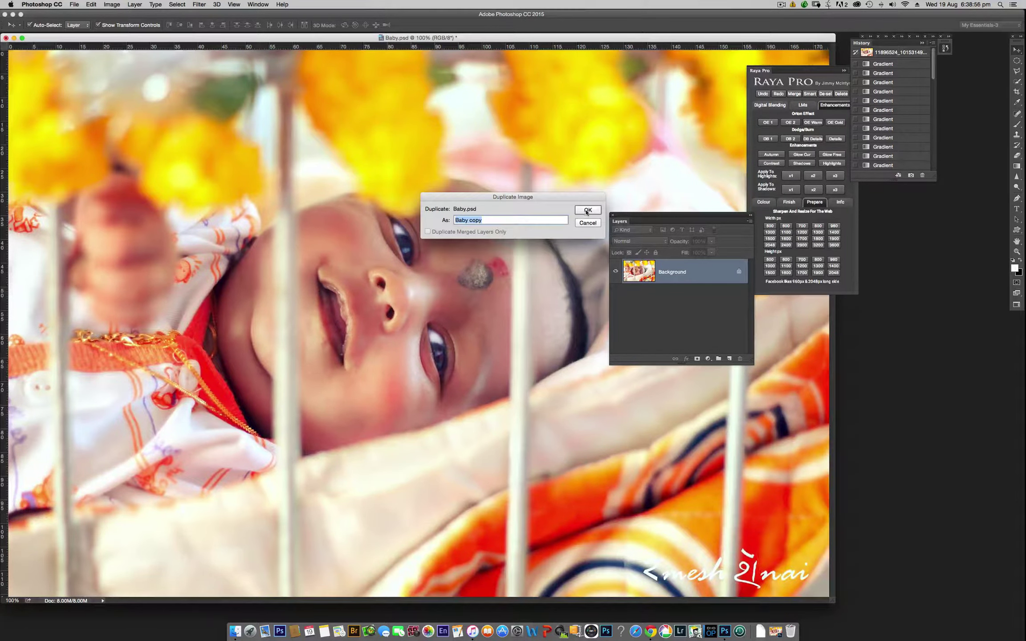
{"action": "left_click", "coordinate": [586, 212]}
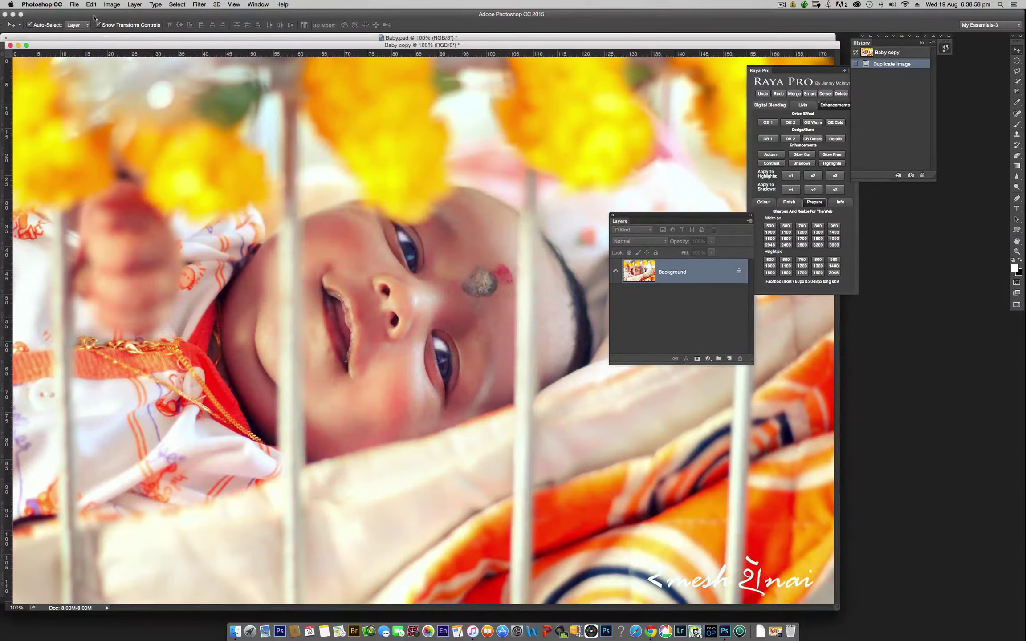
{"action": "left_click", "coordinate": [201, 6]}
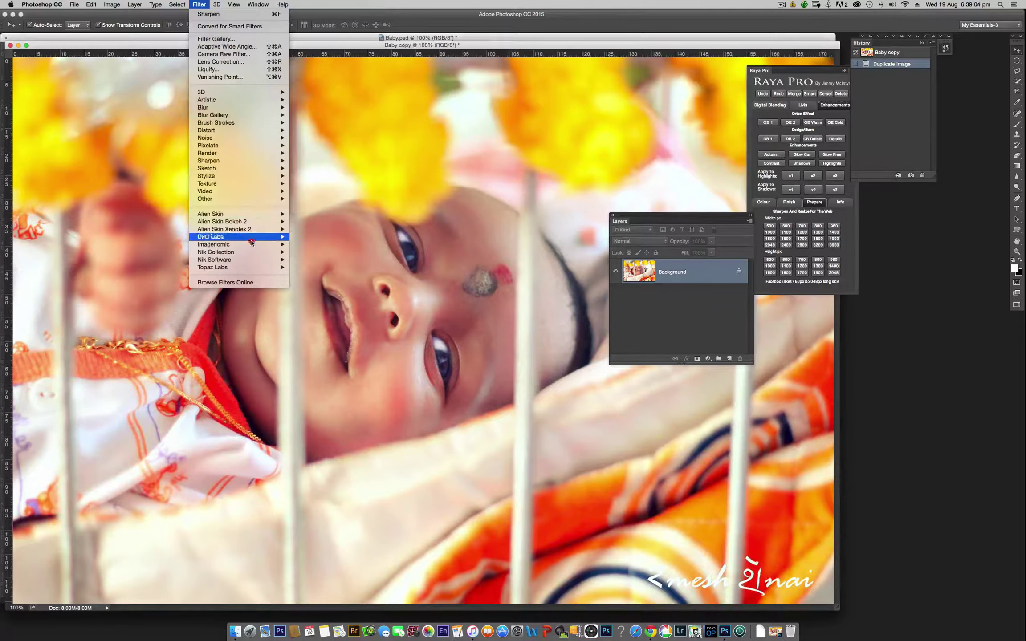
{"action": "mouse_move", "coordinate": [213, 267]}
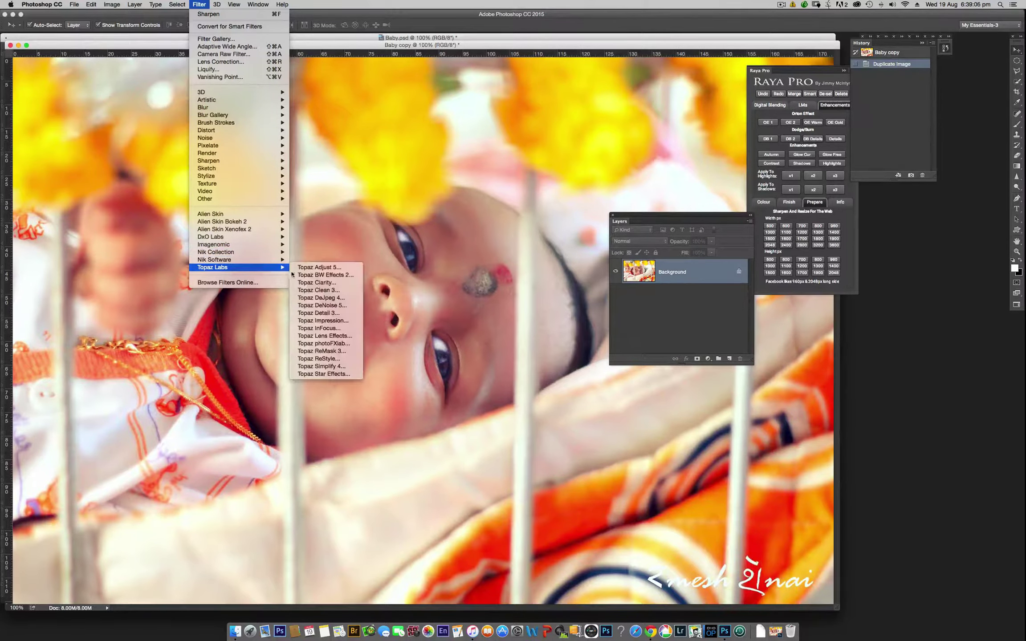
{"action": "left_click", "coordinate": [352, 307]}
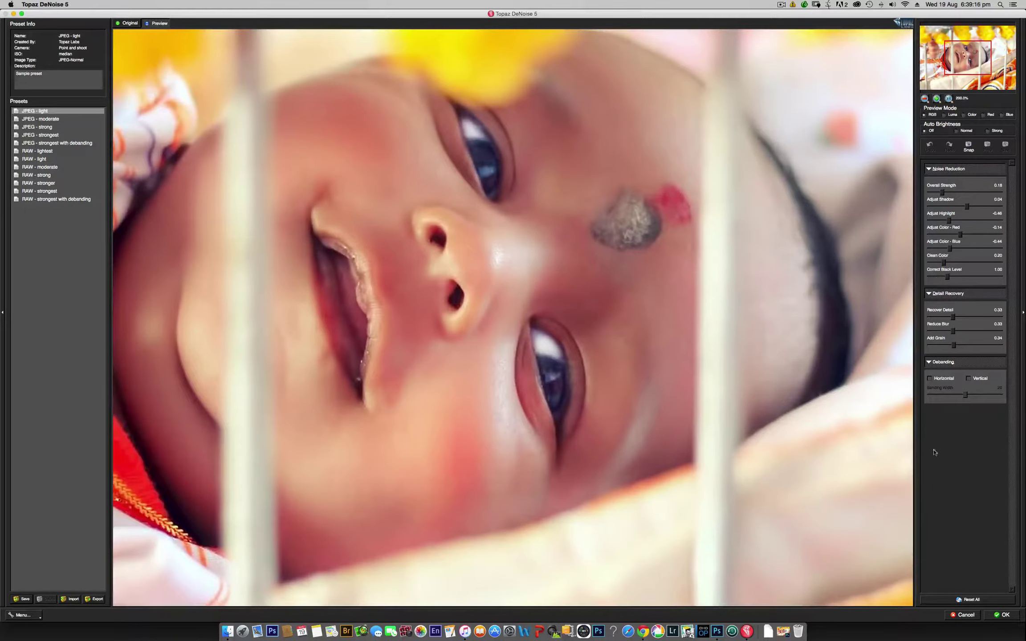
Step: Apply Topaz DeNoise 5 with the JPEG - light preset to the Baby copy
{"action": "left_click", "coordinate": [998, 612]}
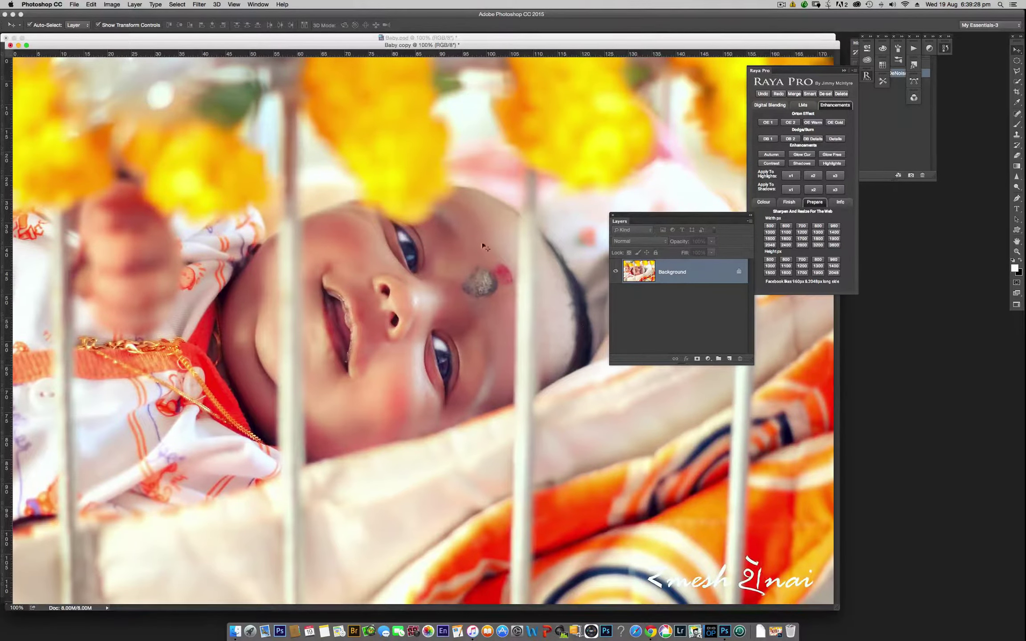
Step: Drag the denoised Baby copy into Baby.psd as a new layer named TD
{"action": "key", "text": "super+minus"}
{"action": "key", "text": "super+minus"}
{"action": "key", "text": "super+minus"}
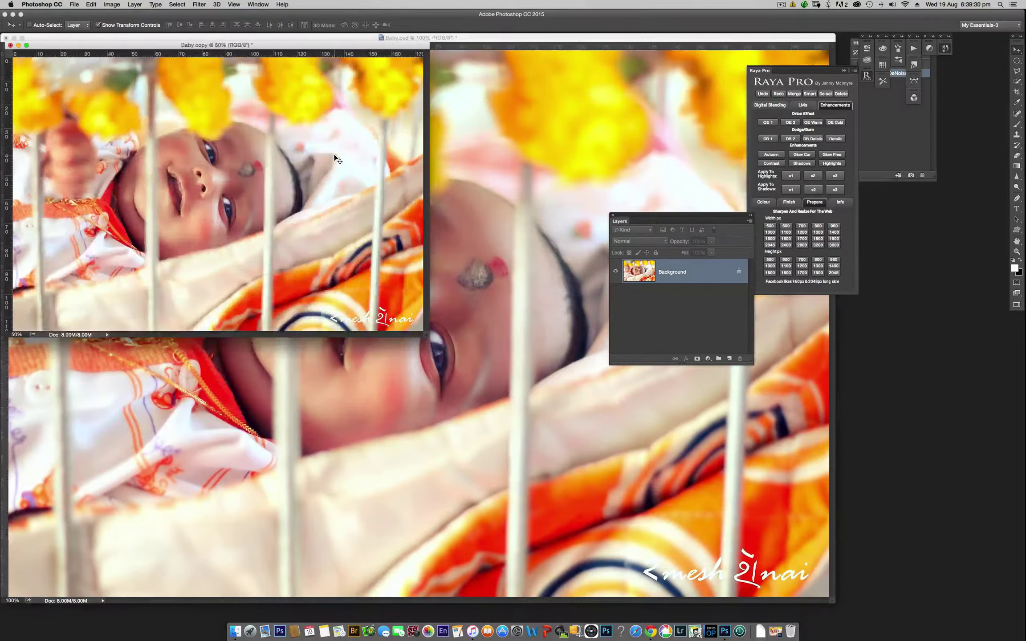
{"action": "mouse_move", "coordinate": [267, 45]}
{"action": "left_mouse_down"}
{"action": "mouse_move", "coordinate": [648, 361]}
{"action": "mouse_move", "coordinate": [935, 398]}
{"action": "left_mouse_up"}
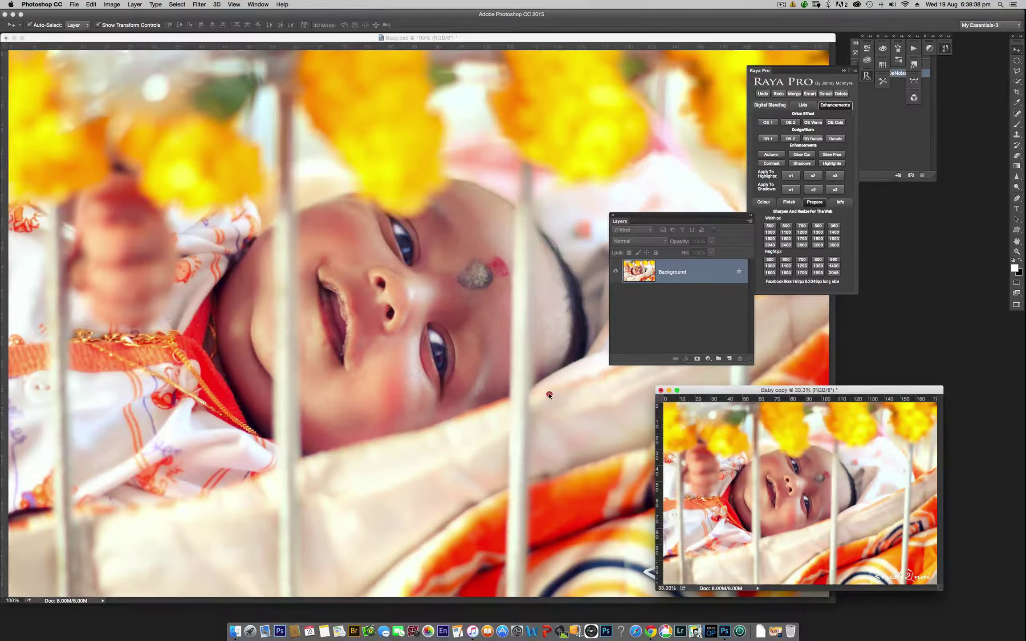
{"action": "left_click_drag", "start_coordinate": [558, 400], "coordinate": [552, 394]}
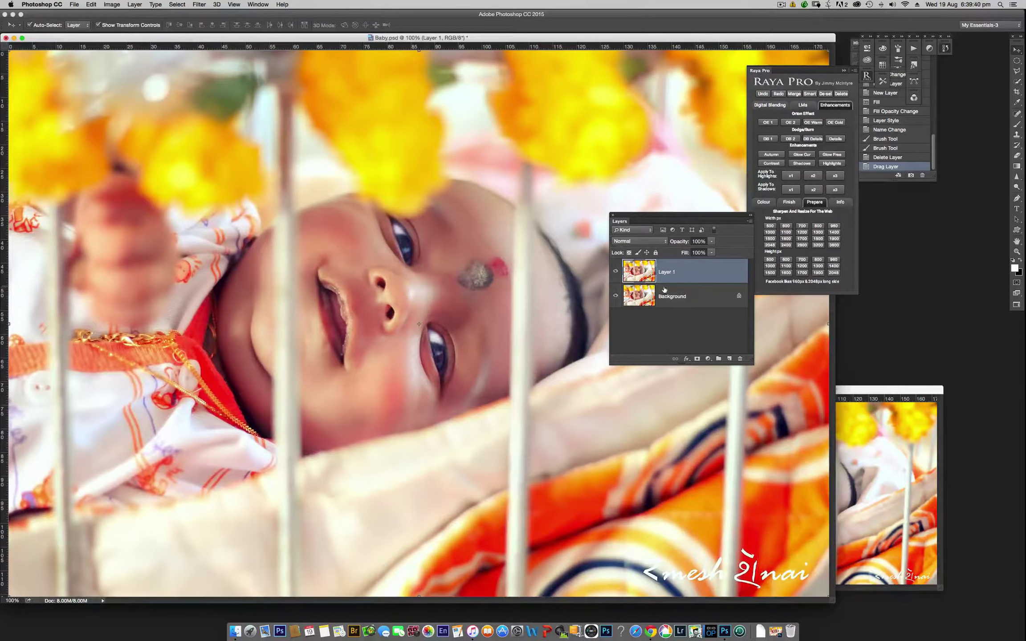
{"action": "double_click", "coordinate": [668, 272]}
{"action": "type", "text": "TD"}
{"action": "key", "text": "Return"}
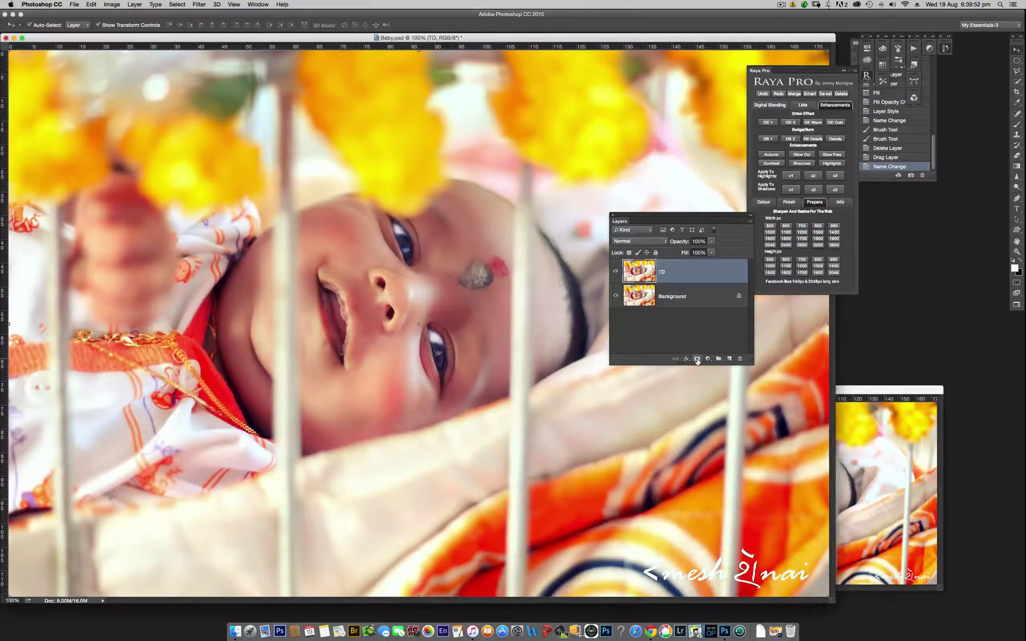
Step: Give TD a white reveal-all layer mask and make black the foreground colour
{"action": "left_click", "coordinate": [698, 359], "text": "alt"}
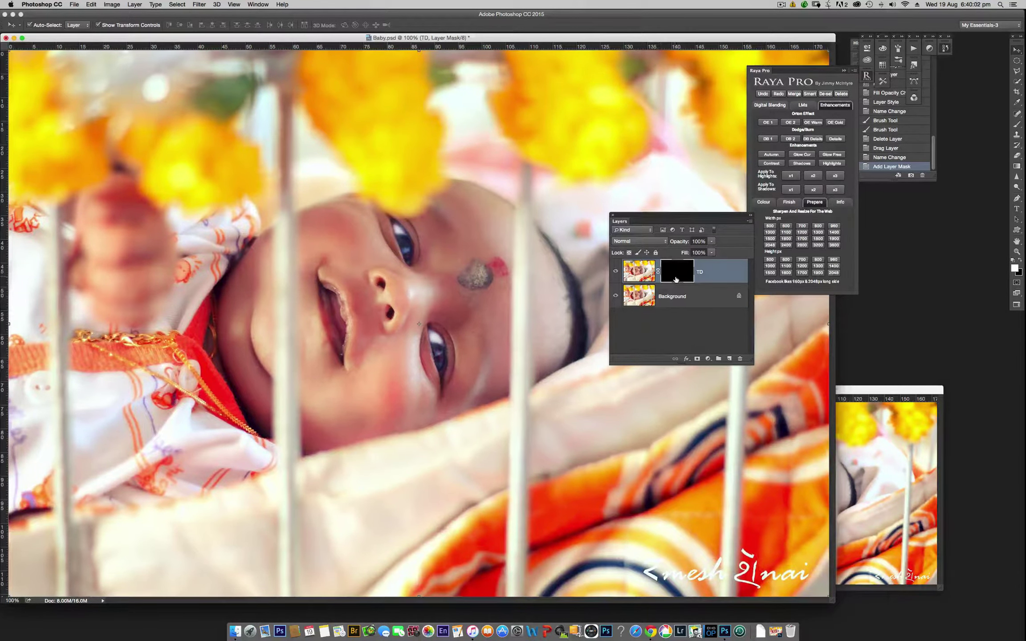
{"action": "key", "text": "ctrl+z"}
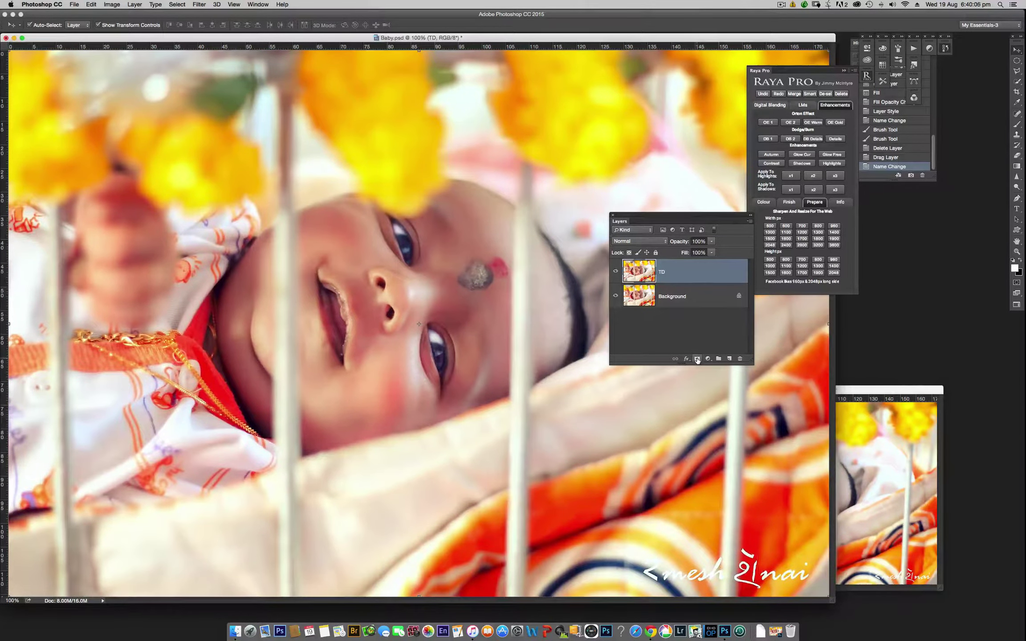
{"action": "left_click", "coordinate": [697, 359]}
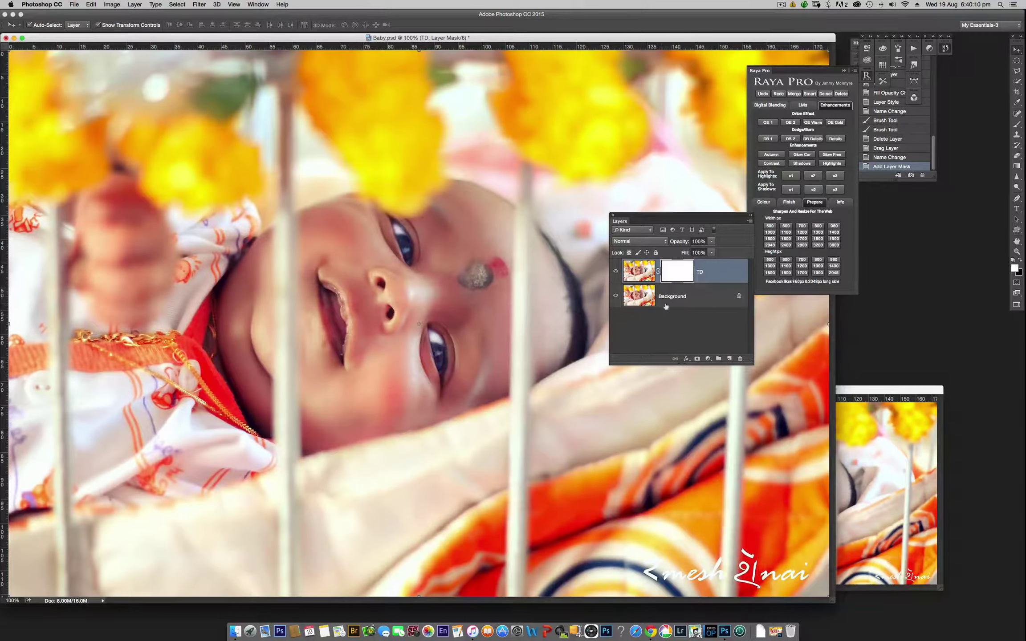
{"action": "left_click", "coordinate": [1020, 260]}
{"action": "left_click", "coordinate": [1017, 167]}
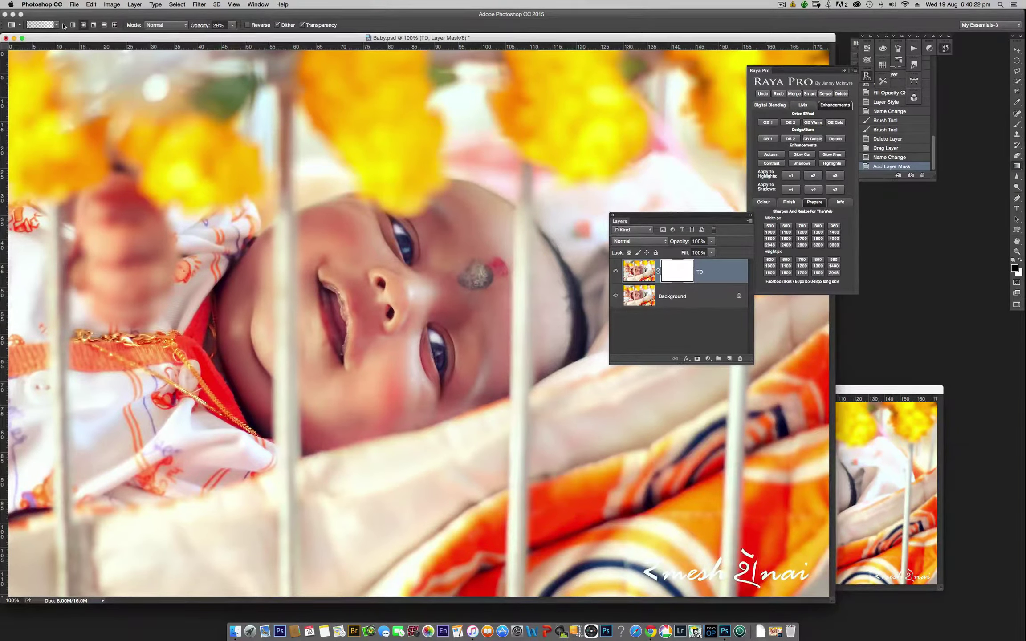
Step: Set a radial gradient and fade the TD mask around the nostril, mouth and eye
{"action": "left_click", "coordinate": [57, 25]}
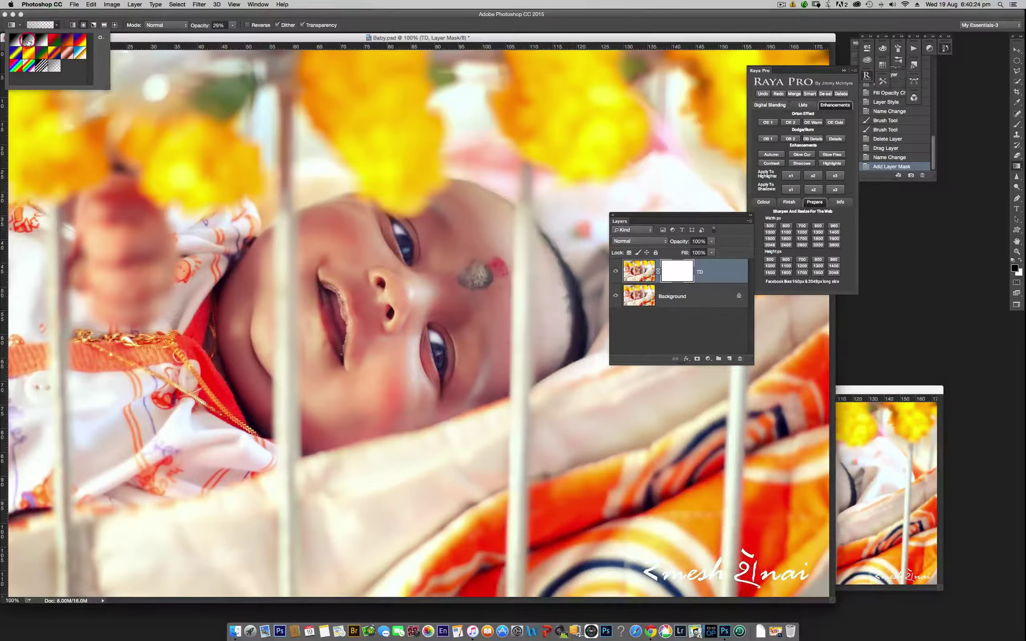
{"action": "left_click", "coordinate": [83, 25]}
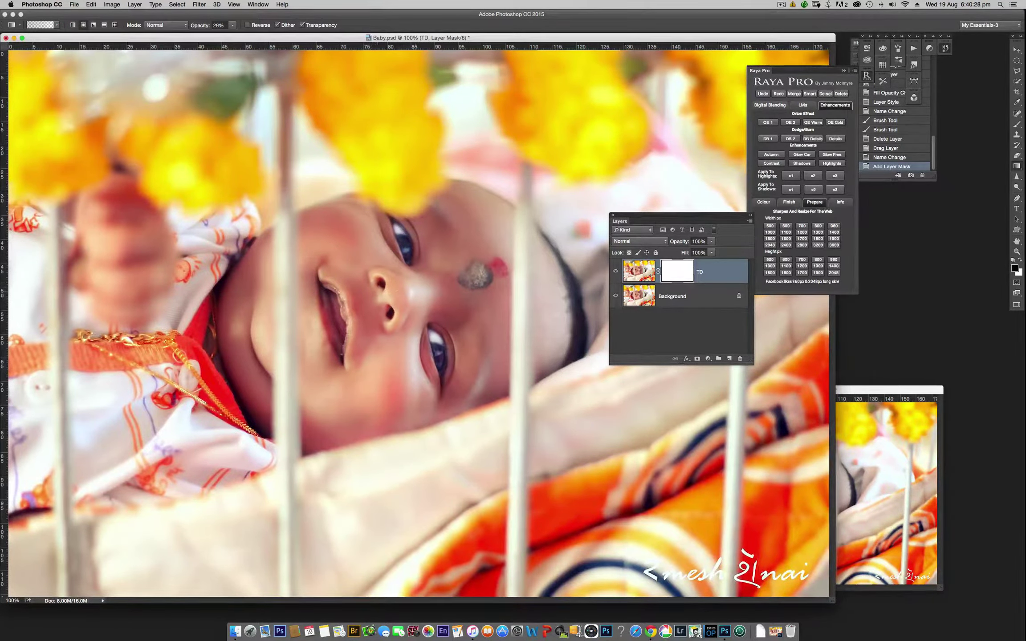
{"action": "mouse_move", "coordinate": [385, 321]}
{"action": "left_mouse_down"}
{"action": "mouse_move", "coordinate": [394, 331]}
{"action": "mouse_move", "coordinate": [392, 322]}
{"action": "left_mouse_up"}
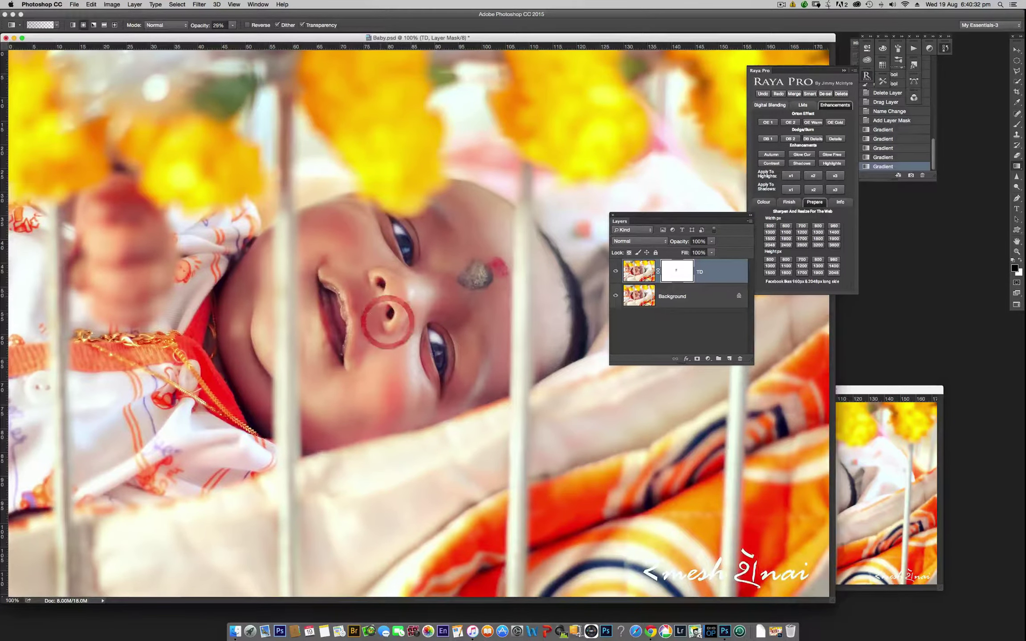
{"action": "left_click_drag", "start_coordinate": [330, 295], "coordinate": [336, 342]}
{"action": "left_click_drag", "start_coordinate": [330, 312], "coordinate": [335, 344]}
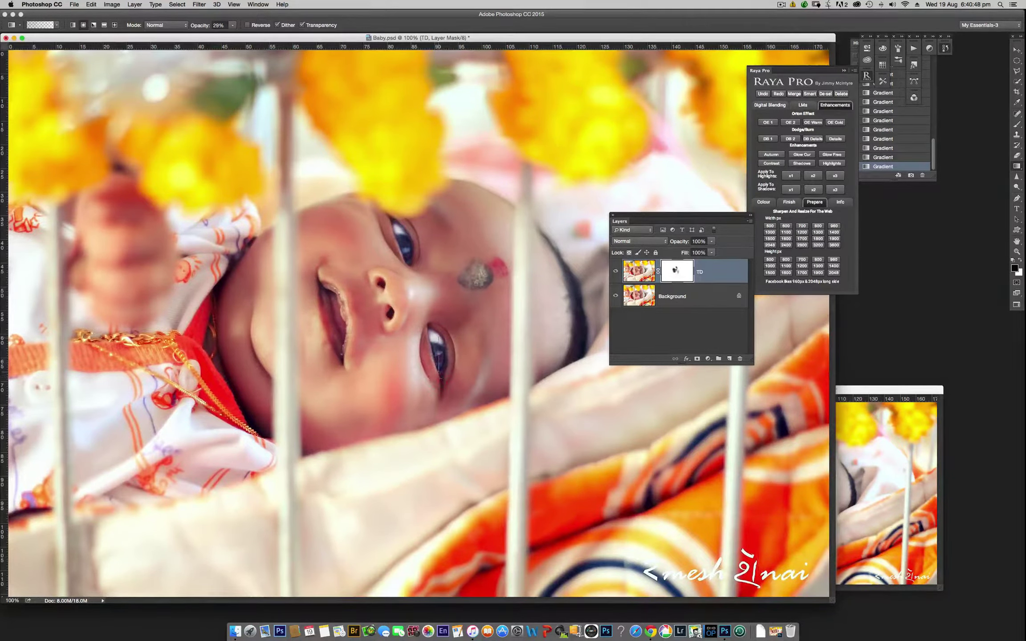
{"action": "mouse_move", "coordinate": [439, 376]}
{"action": "left_mouse_down"}
{"action": "mouse_move", "coordinate": [414, 344]}
{"action": "mouse_move", "coordinate": [396, 369]}
{"action": "left_mouse_up"}
{"action": "left_click_drag", "start_coordinate": [407, 274], "coordinate": [429, 274]}
{"action": "left_click", "coordinate": [414, 277]}
Step: Fade the TD mask over the red mark, both lips, chin speck and cheek specks
{"action": "left_click", "coordinate": [495, 277]}
{"action": "left_click", "coordinate": [326, 313]}
{"action": "left_click", "coordinate": [325, 340]}
{"action": "left_click", "coordinate": [342, 382]}
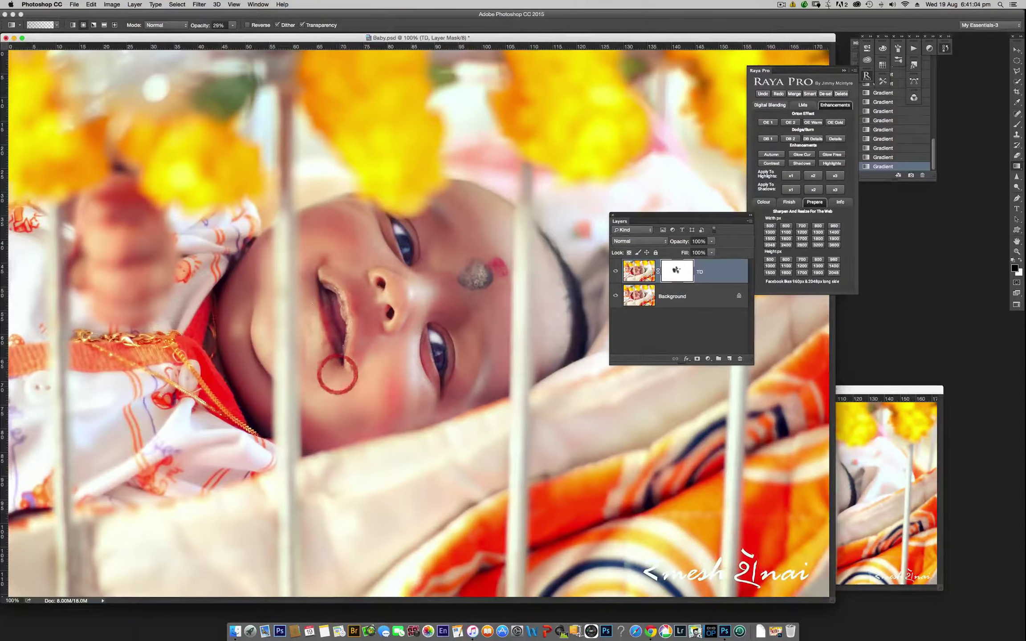
{"action": "left_click", "coordinate": [317, 316]}
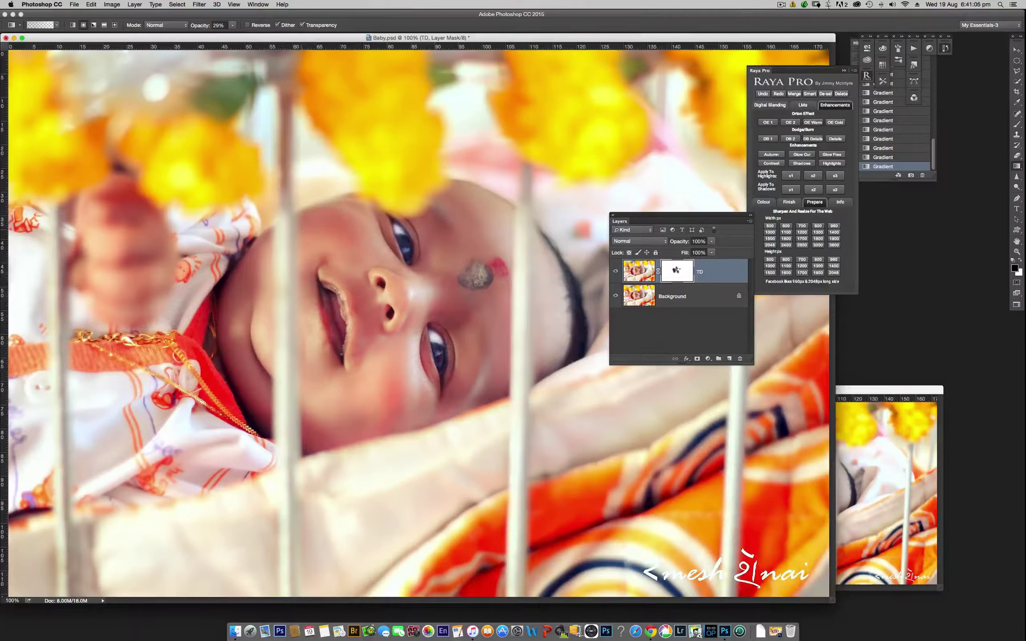
{"action": "left_click", "coordinate": [294, 257]}
{"action": "left_click", "coordinate": [287, 253]}
{"action": "left_click", "coordinate": [279, 268]}
Step: Fade the TD mask along the jaw edge and lower jaw with radial gradients
{"action": "left_click", "coordinate": [282, 328]}
{"action": "left_click", "coordinate": [287, 417]}
{"action": "left_click", "coordinate": [278, 351]}
{"action": "left_click", "coordinate": [234, 323]}
{"action": "left_click", "coordinate": [282, 444]}
{"action": "left_click", "coordinate": [291, 449]}
{"action": "left_click", "coordinate": [408, 441]}
{"action": "left_click", "coordinate": [395, 441]}
Step: Toggle the TD mask off and on to compare, then fade more original in near the eye
{"action": "left_click", "coordinate": [675, 270], "text": "shift"}
{"action": "left_click", "coordinate": [676, 271], "text": "shift"}
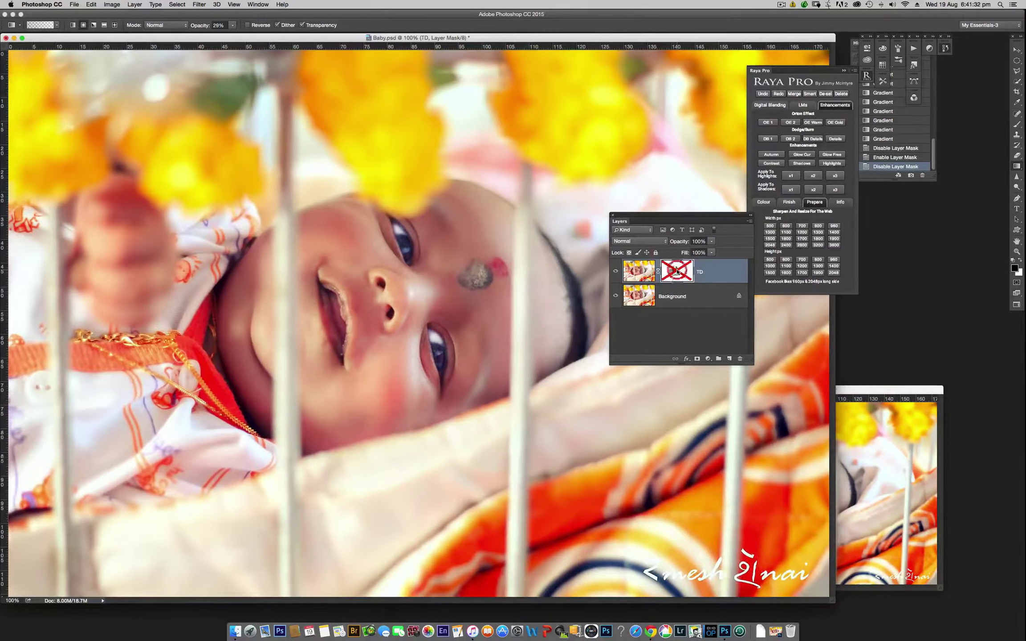
{"action": "left_click", "coordinate": [677, 272], "text": "shift"}
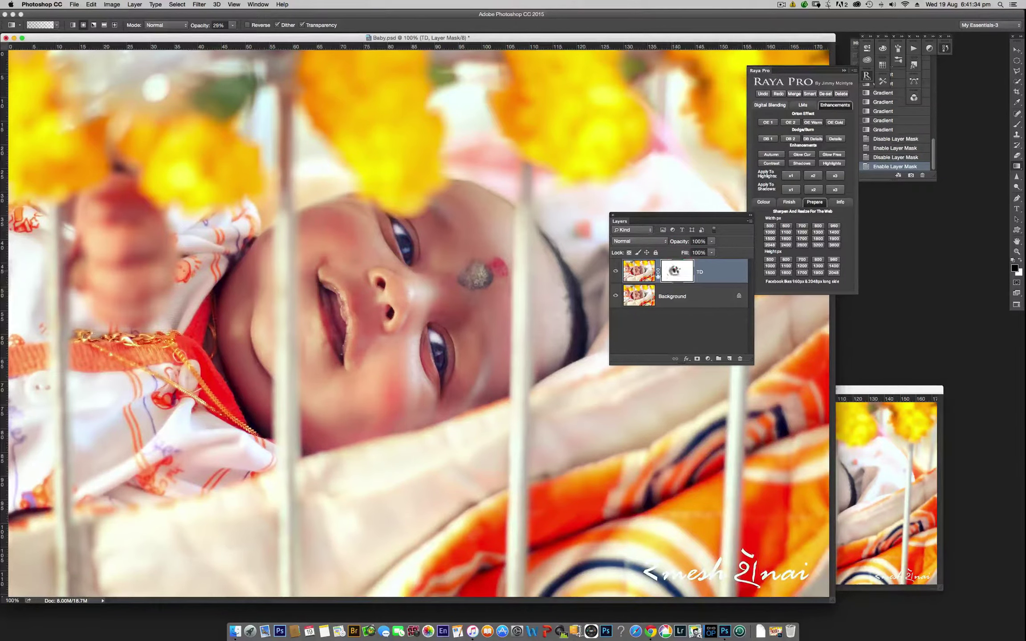
{"action": "left_click_drag", "start_coordinate": [407, 256], "coordinate": [410, 258]}
{"action": "left_click_drag", "start_coordinate": [410, 257], "coordinate": [411, 259]}
{"action": "left_click_drag", "start_coordinate": [411, 259], "coordinate": [411, 259]}
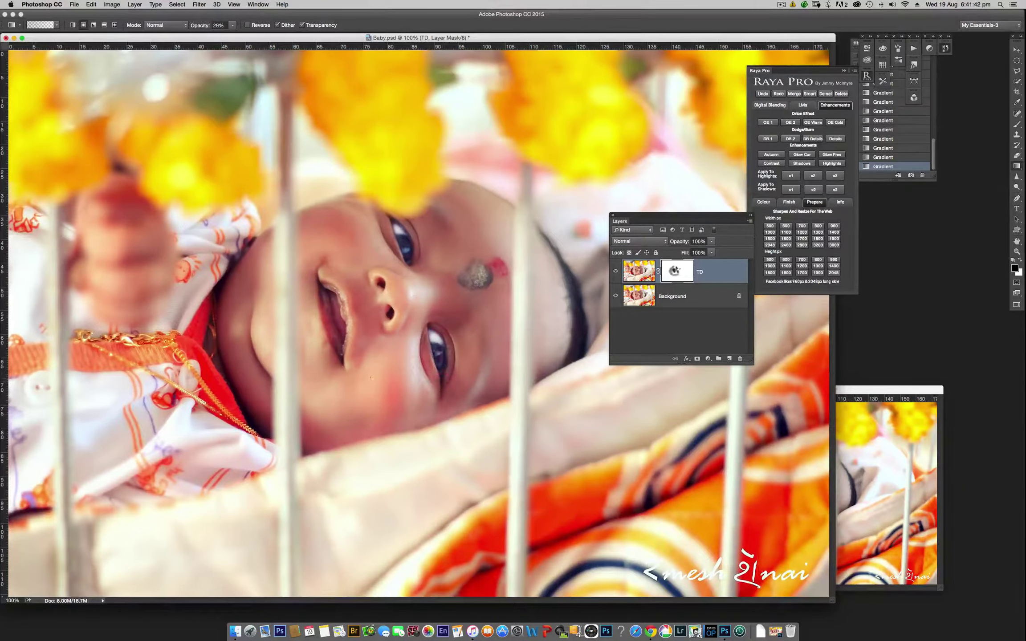
Step: Add more radial gradients on the TD mask around the nose and forehead spot
{"action": "left_click", "coordinate": [359, 400]}
{"action": "left_click", "coordinate": [365, 294]}
{"action": "left_click", "coordinate": [375, 322]}
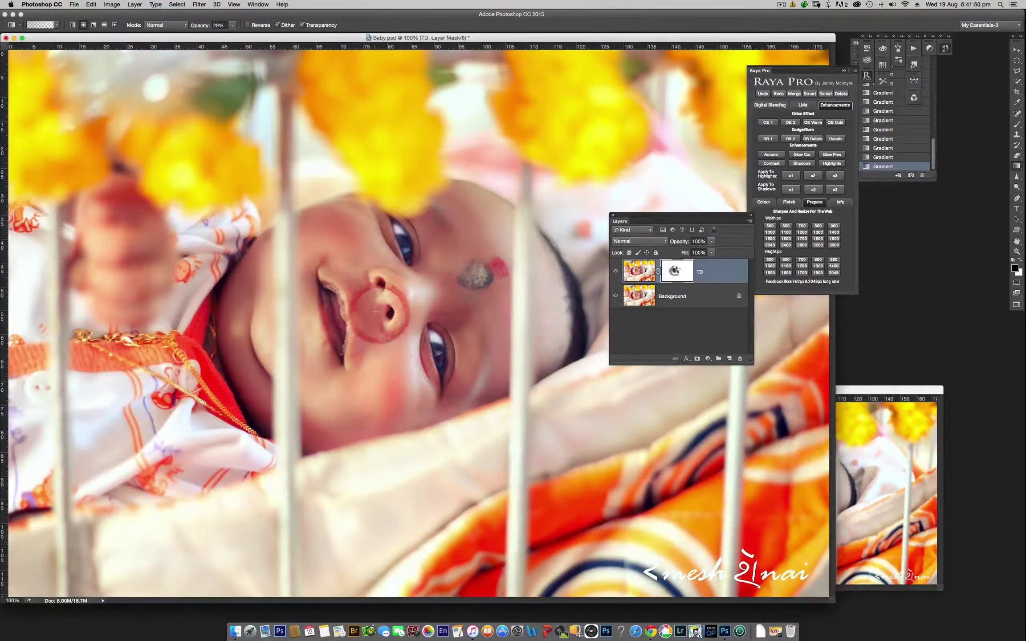
{"action": "left_click", "coordinate": [374, 329]}
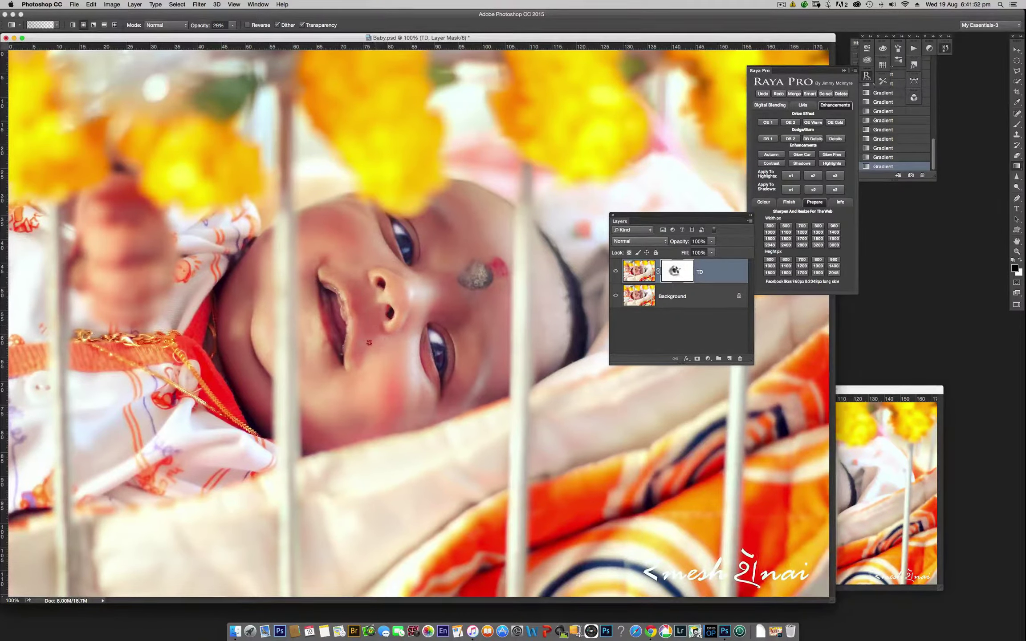
{"action": "left_click", "coordinate": [370, 343]}
{"action": "left_click", "coordinate": [366, 355]}
{"action": "left_click", "coordinate": [451, 308]}
{"action": "left_click", "coordinate": [444, 270]}
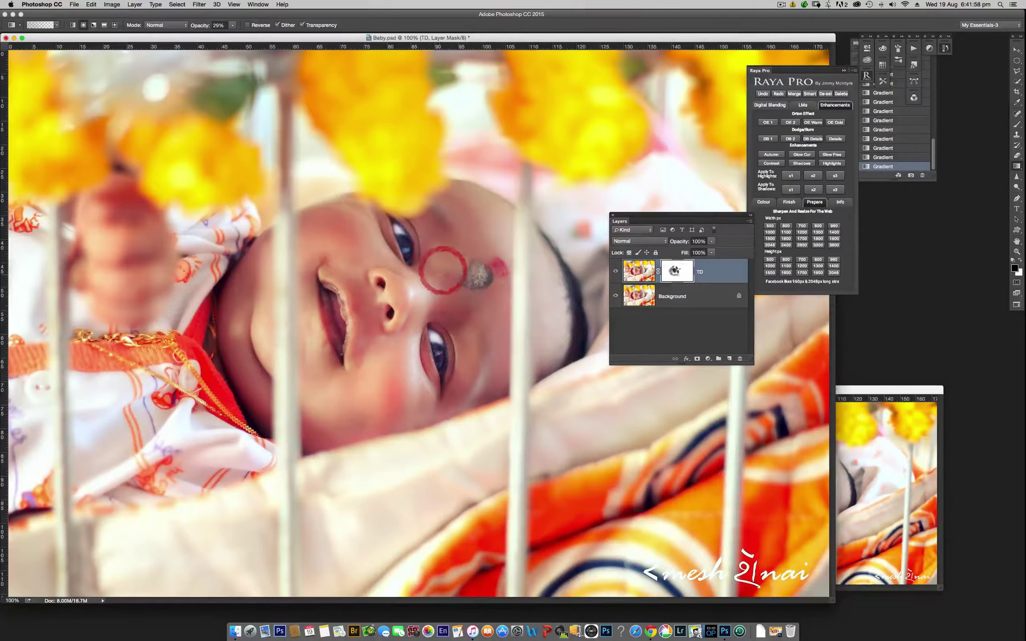
{"action": "left_click", "coordinate": [749, 223]}
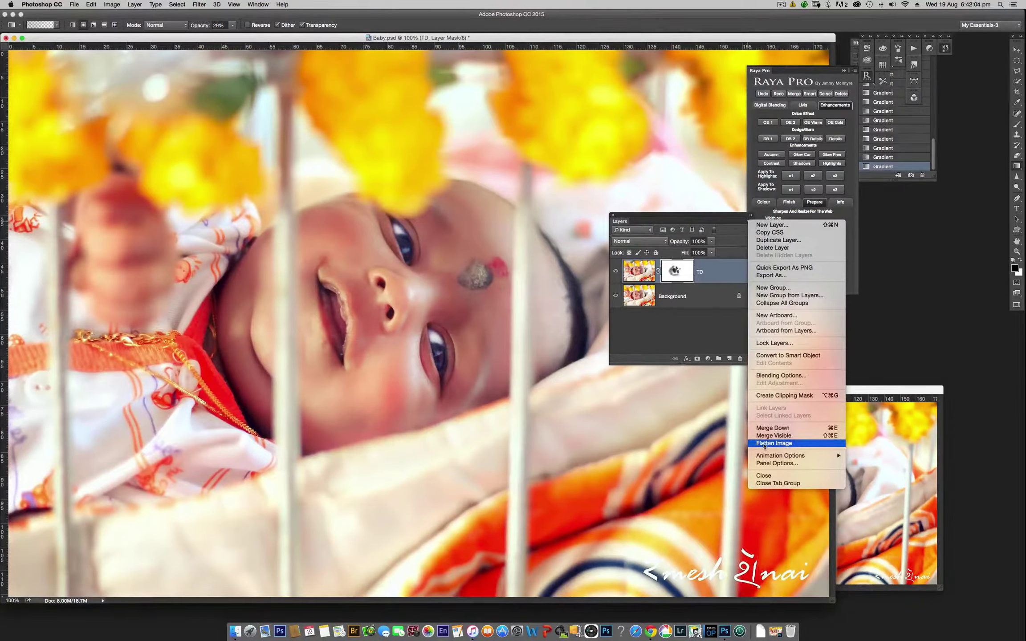
Step: Flatten TD into Background, undo it, and zoom out the Baby image
{"action": "left_click", "coordinate": [769, 445]}
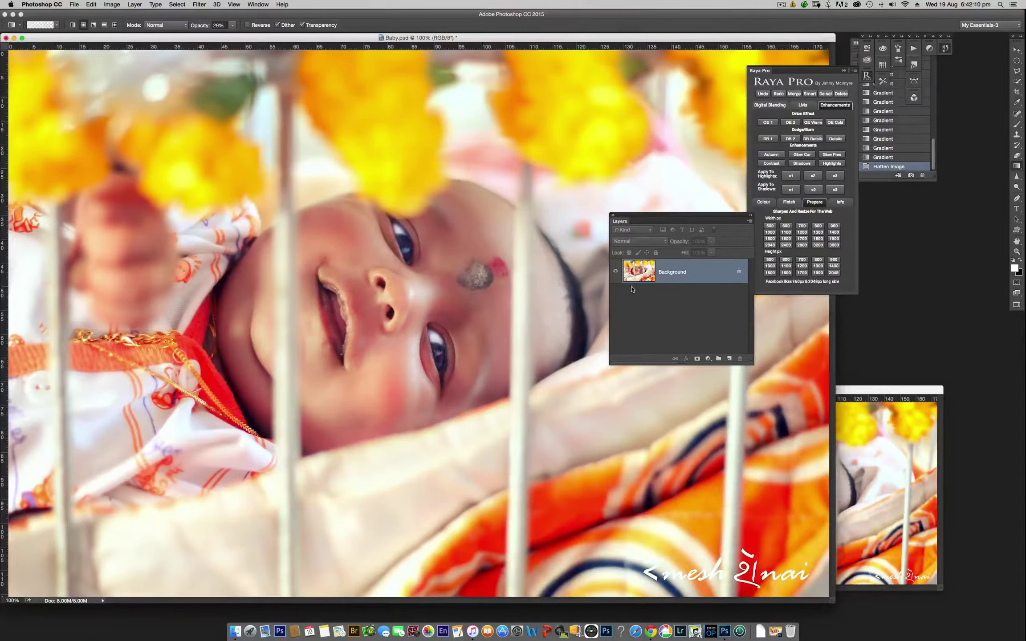
{"action": "key", "text": "ctrl+z"}
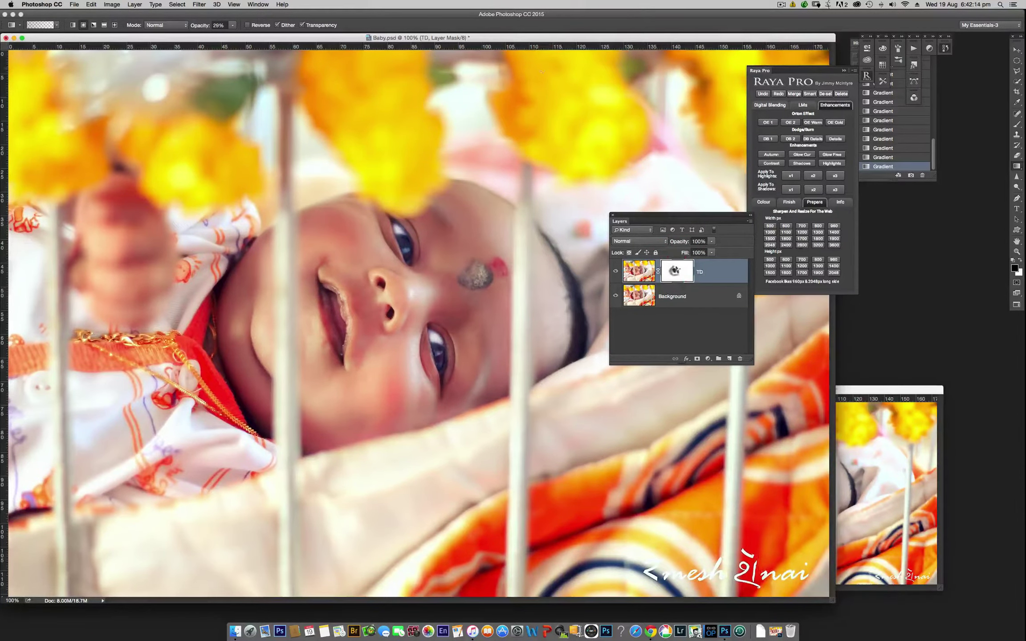
{"action": "key", "text": "super+minus"}
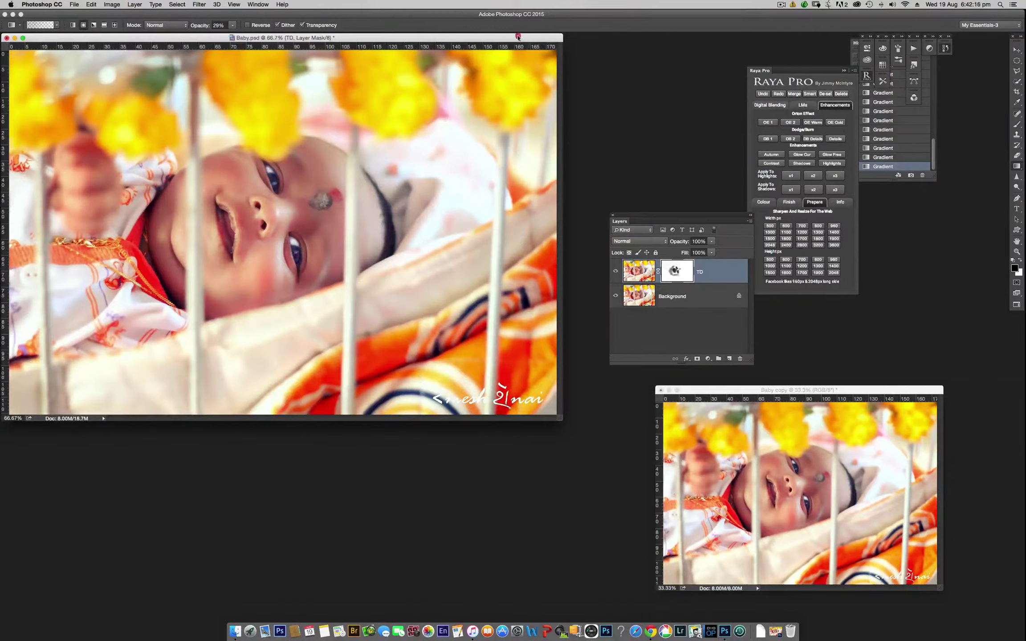
{"action": "left_click_drag", "start_coordinate": [521, 40], "coordinate": [600, 96]}
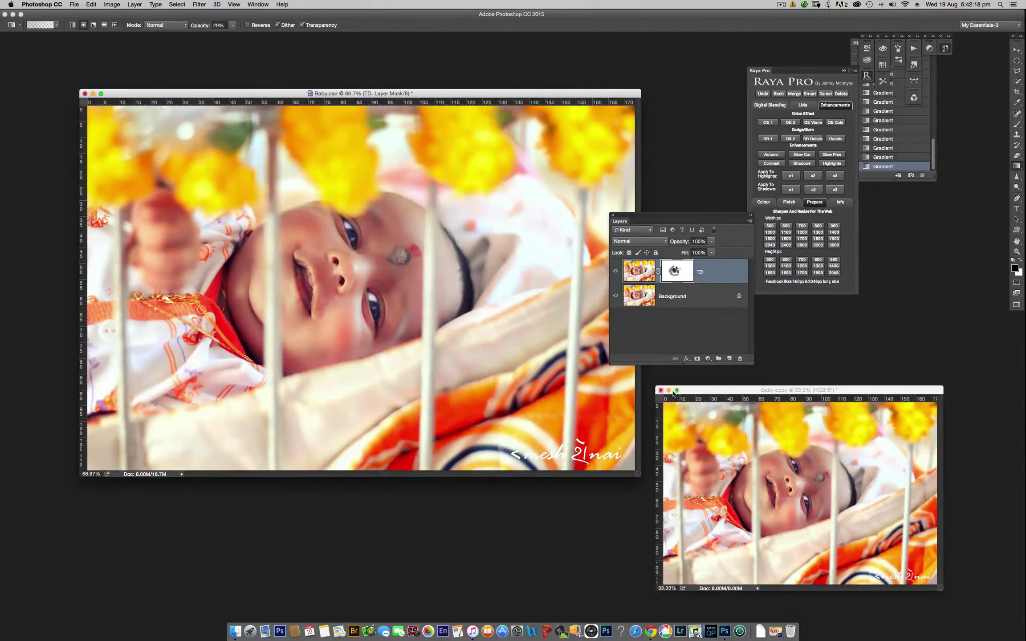
Step: Close the Baby copy document without saving
{"action": "left_click", "coordinate": [662, 391]}
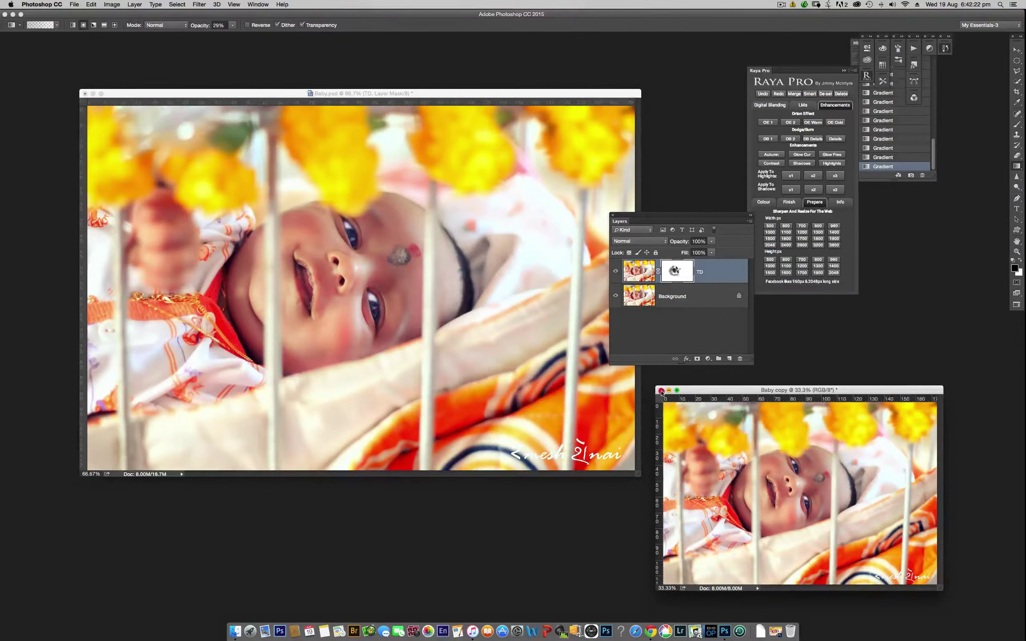
{"action": "left_click", "coordinate": [661, 391]}
{"action": "left_click", "coordinate": [485, 197]}
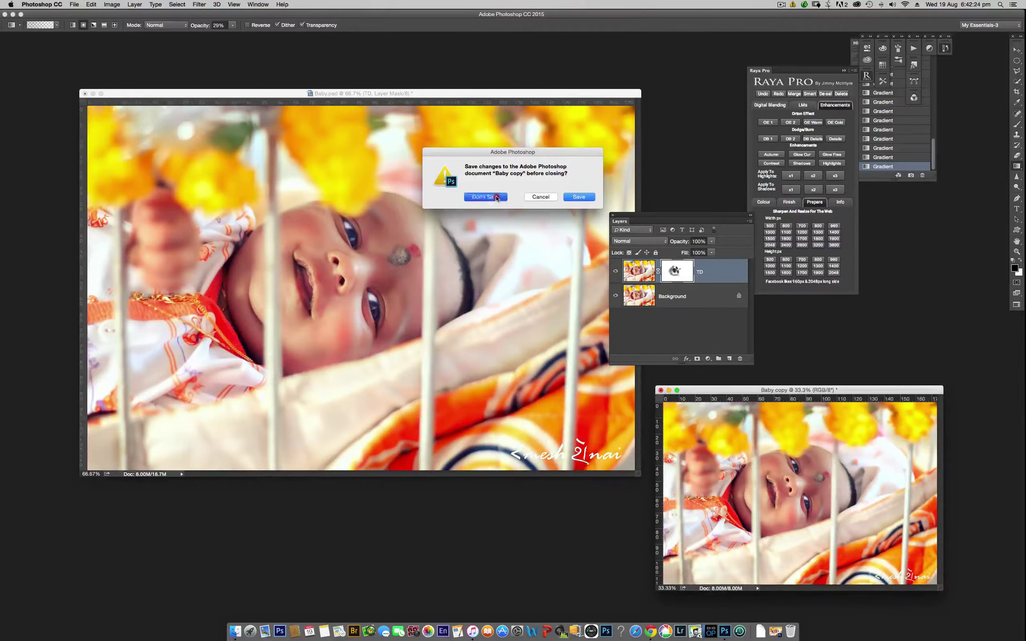
{"action": "left_click_drag", "start_coordinate": [479, 93], "coordinate": [522, 101]}
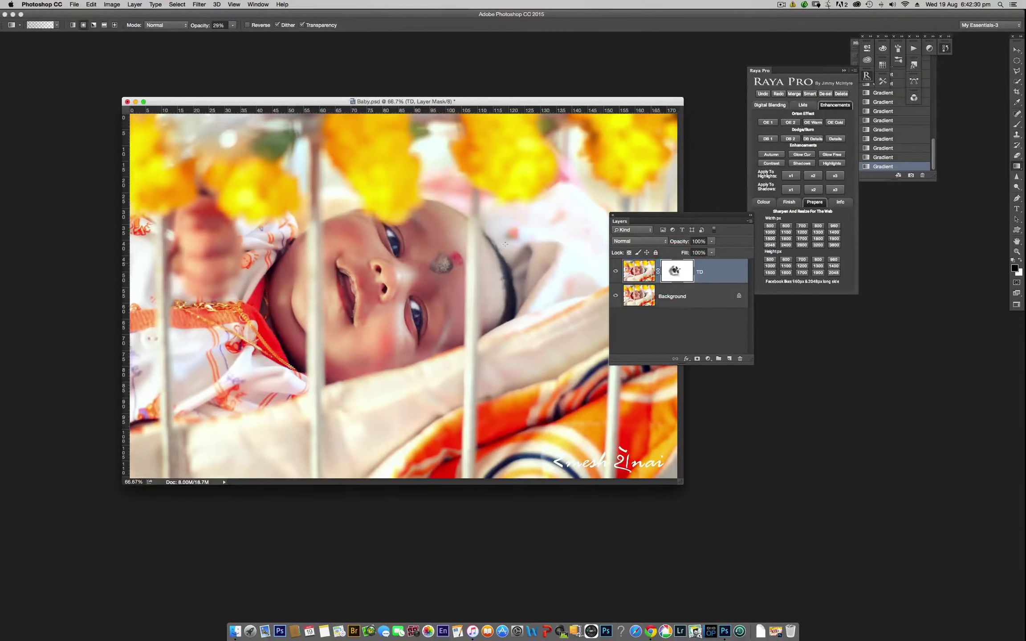
Step: Test a brush stroke over the top-left flowers on the TD mask, then undo it
{"action": "key", "text": "b"}
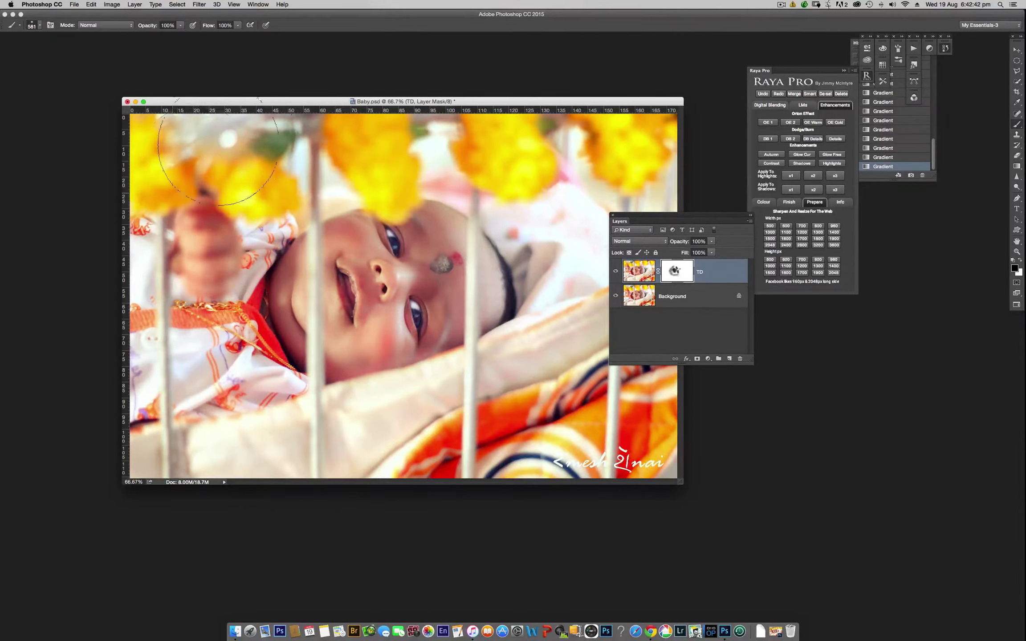
{"action": "left_click_drag", "start_coordinate": [218, 160], "coordinate": [153, 254]}
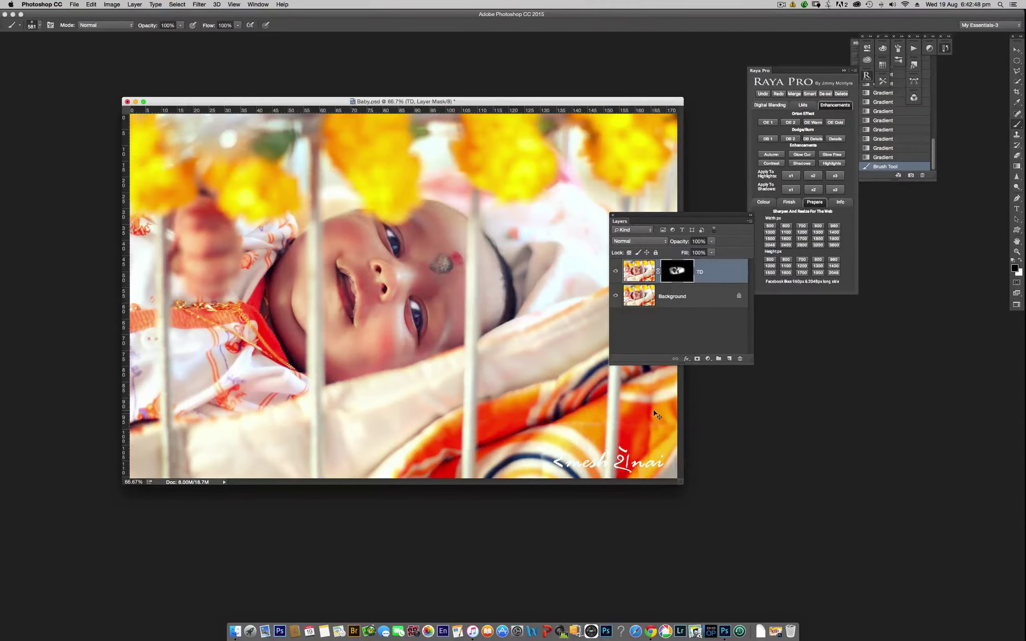
{"action": "key", "text": "ctrl+z"}
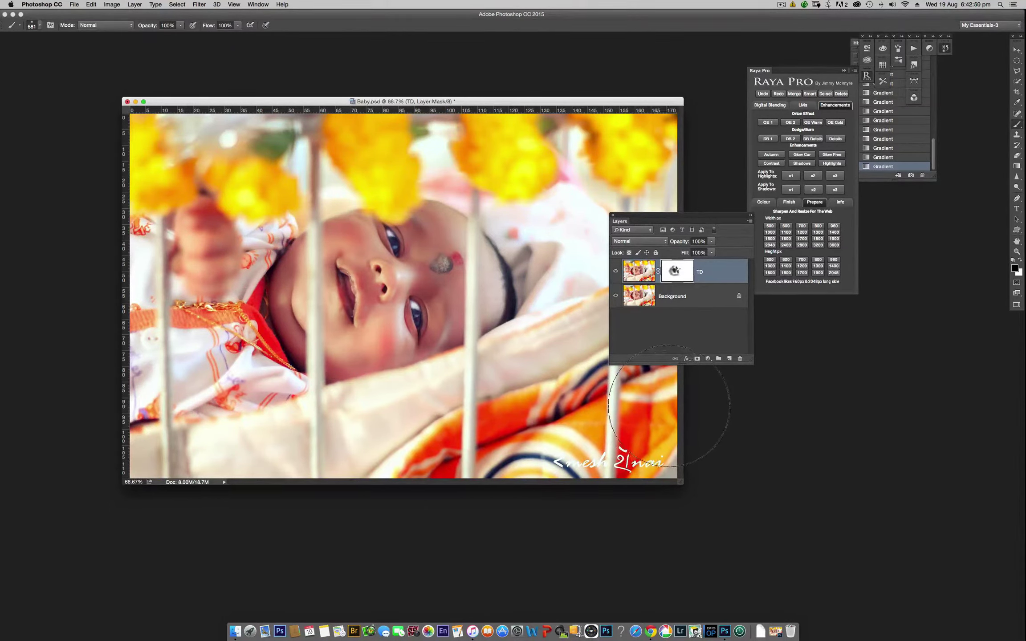
Step: Flatten Baby.psd so the masked TD layer merges into one Background layer
{"action": "left_click", "coordinate": [749, 222]}
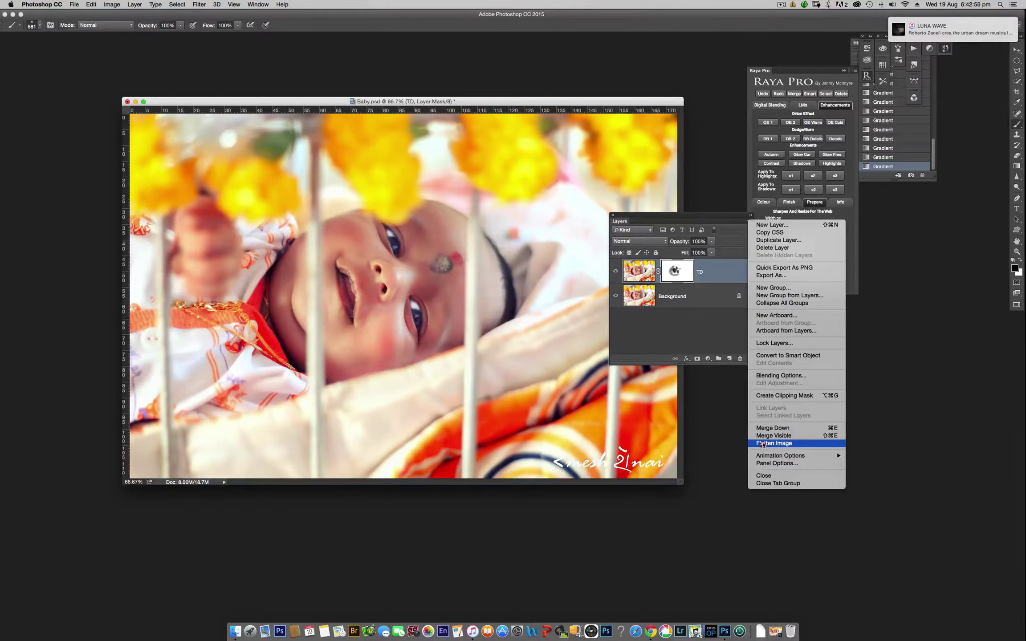
{"action": "left_click", "coordinate": [763, 444]}
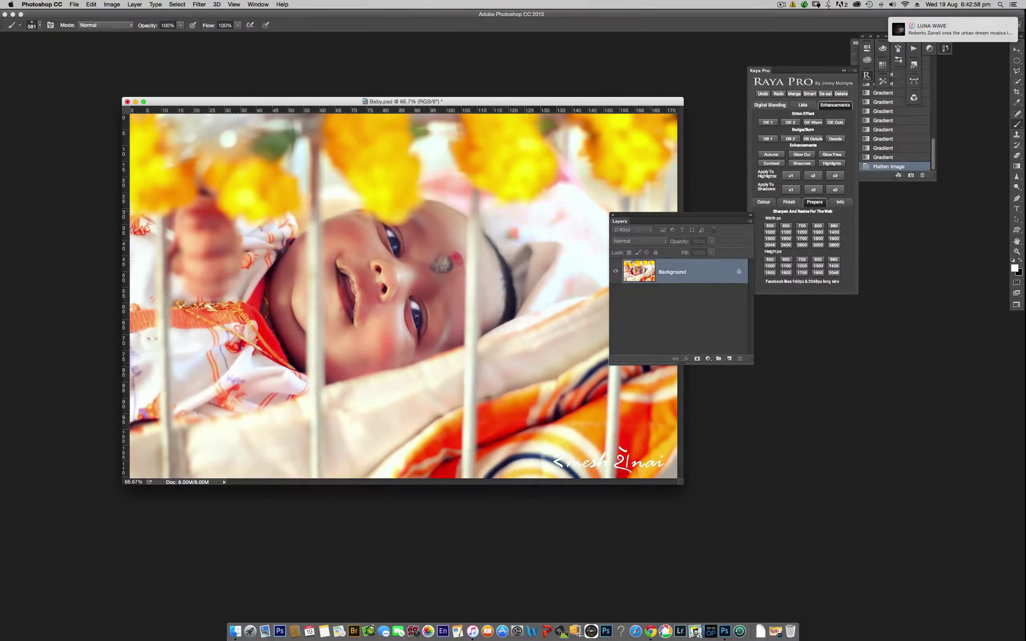
{"action": "left_click_drag", "start_coordinate": [554, 101], "coordinate": [579, 97]}
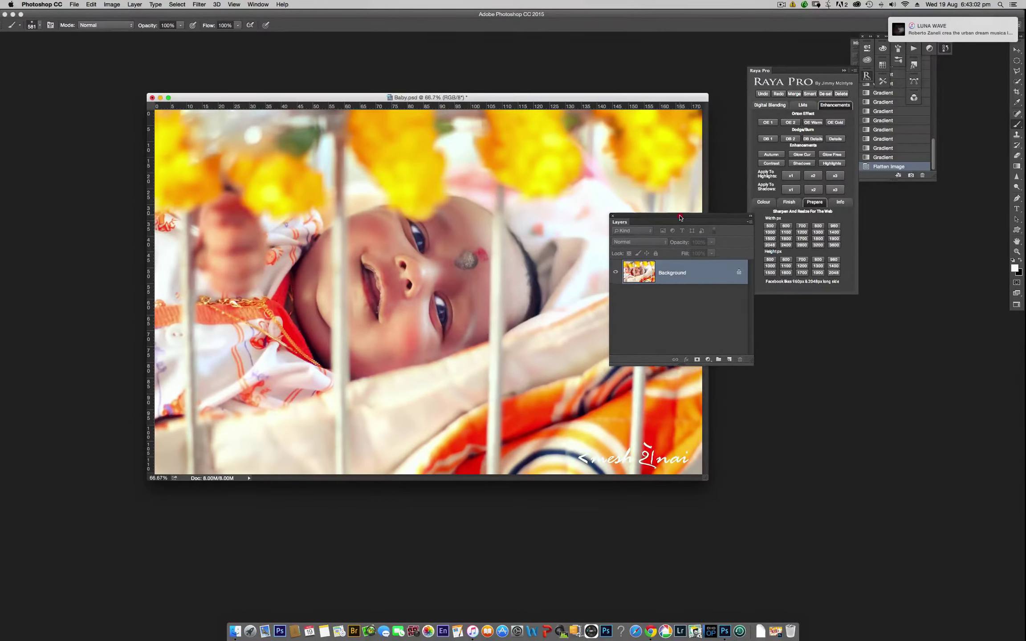
{"action": "left_click_drag", "start_coordinate": [680, 216], "coordinate": [796, 303]}
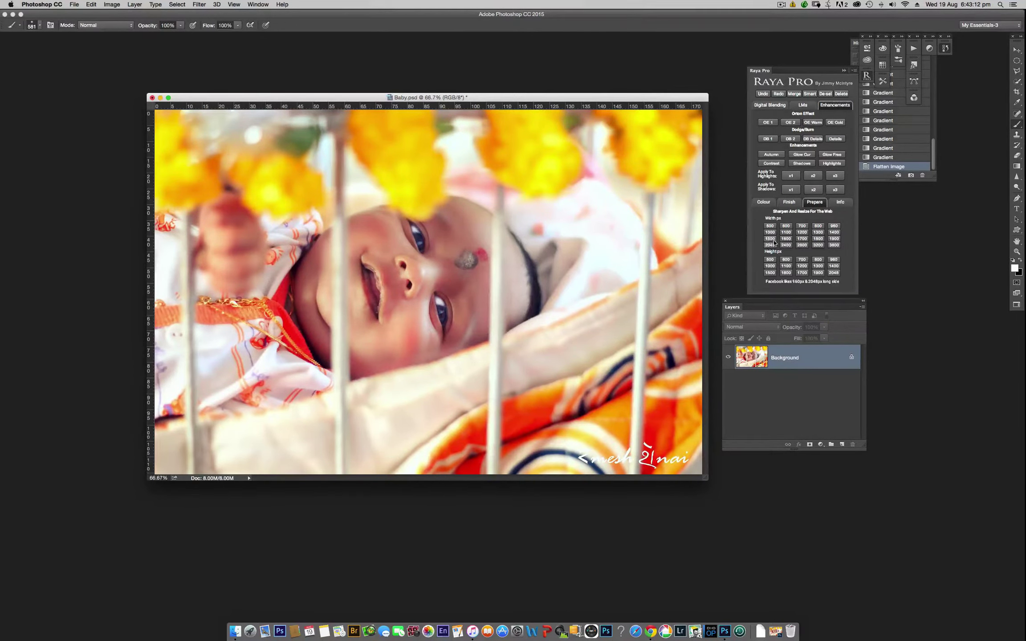
Step: Run Raya Pro's Sharpen and Resize for Web to create Web Prepared, then minimize Baby.psd
{"action": "left_click", "coordinate": [770, 239]}
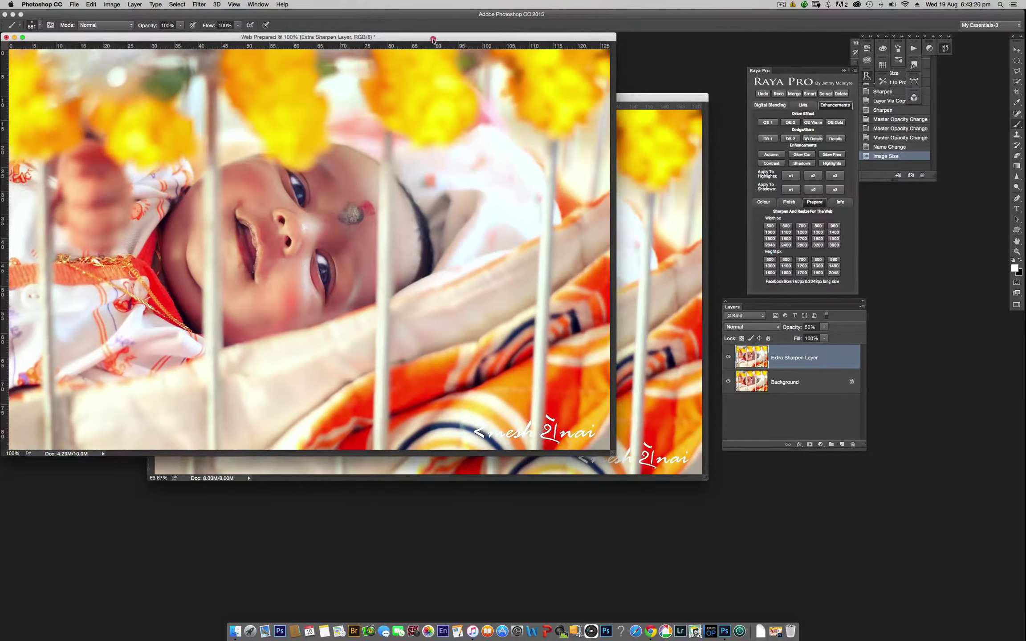
{"action": "left_click_drag", "start_coordinate": [433, 40], "coordinate": [472, 72]}
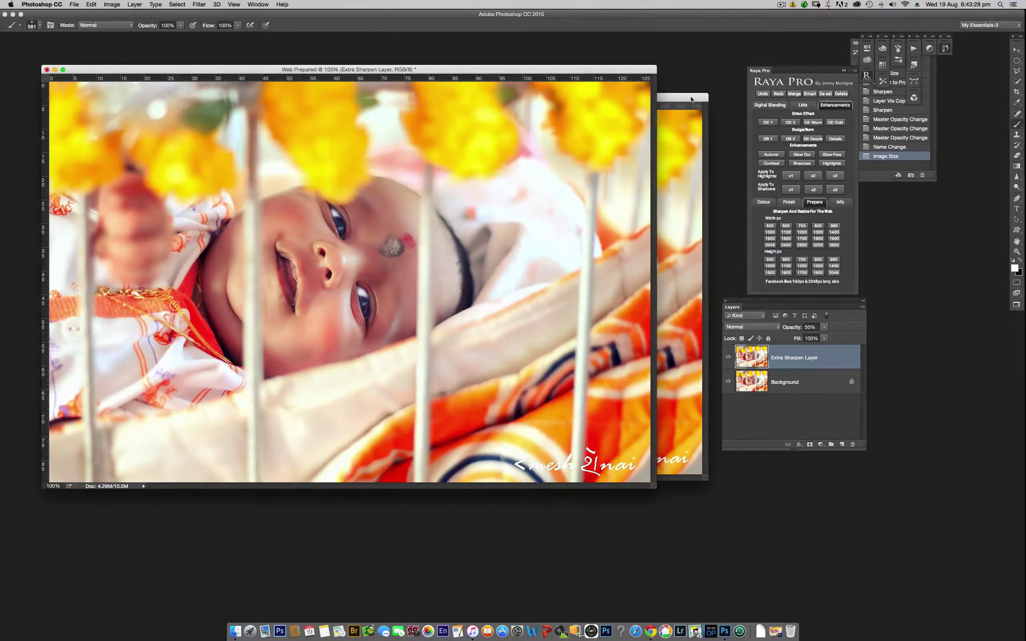
{"action": "left_click", "coordinate": [687, 98]}
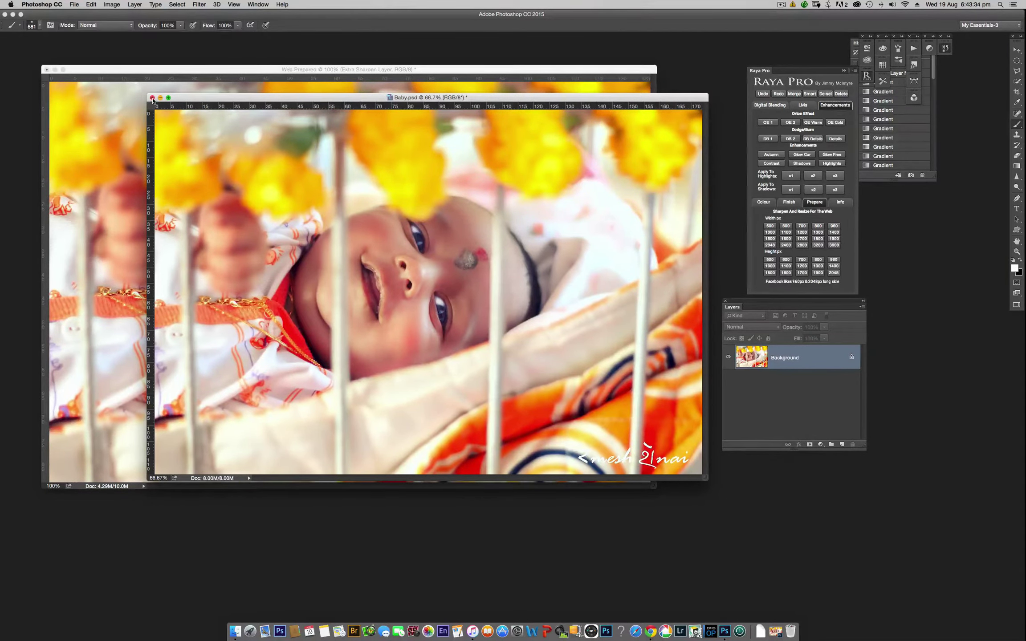
{"action": "left_click", "coordinate": [160, 98]}
{"action": "left_click_drag", "start_coordinate": [235, 71], "coordinate": [295, 83]}
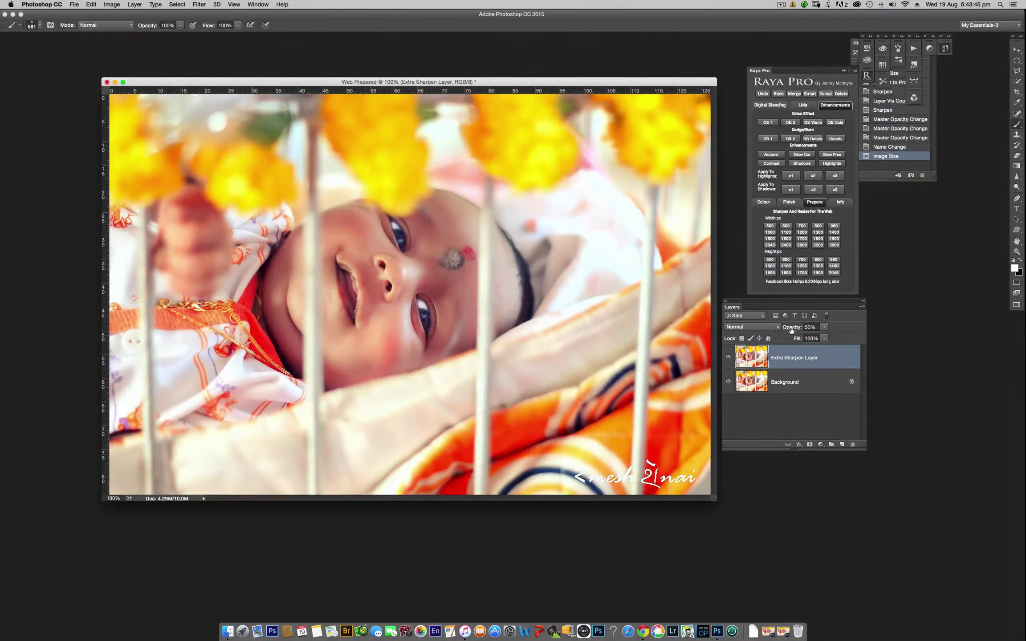
Step: Raise the Extra Sharpen Layer opacity to 71%
{"action": "left_click_drag", "start_coordinate": [789, 330], "coordinate": [795, 331]}
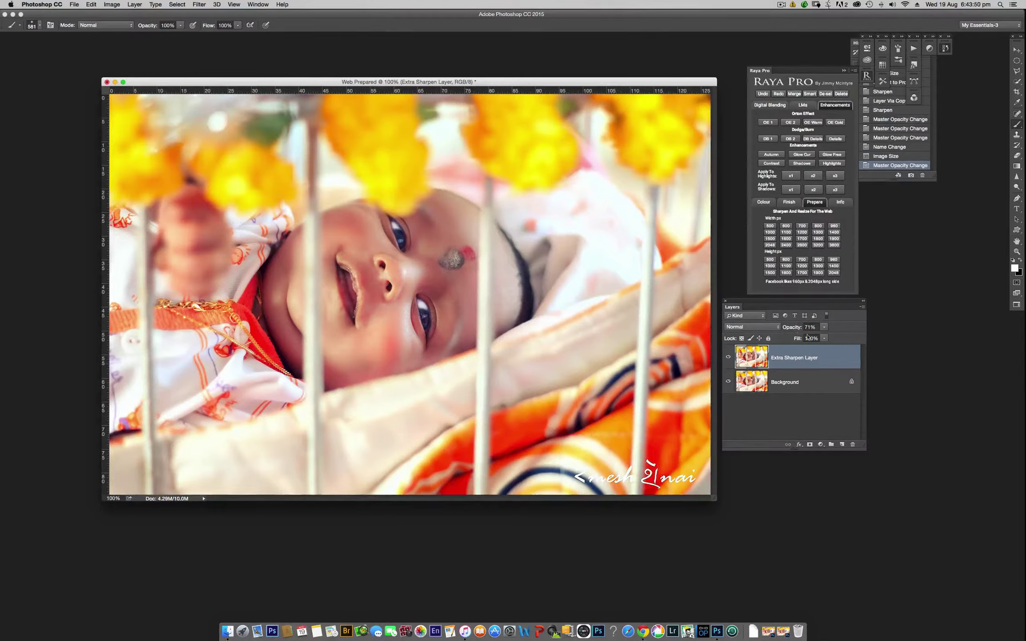
{"action": "left_click", "coordinate": [860, 309]}
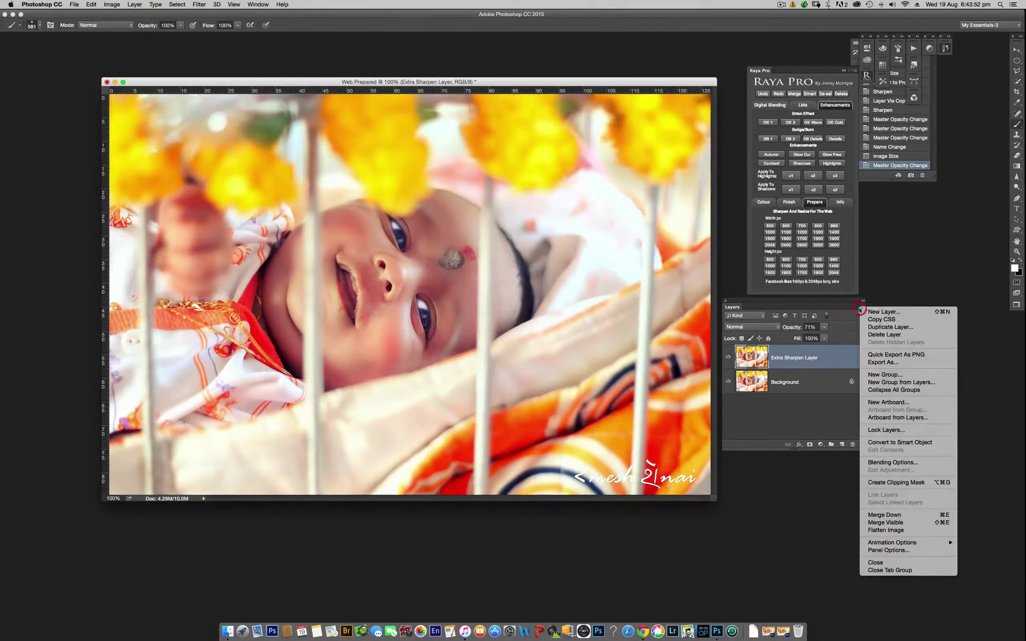
{"action": "left_click", "coordinate": [849, 305]}
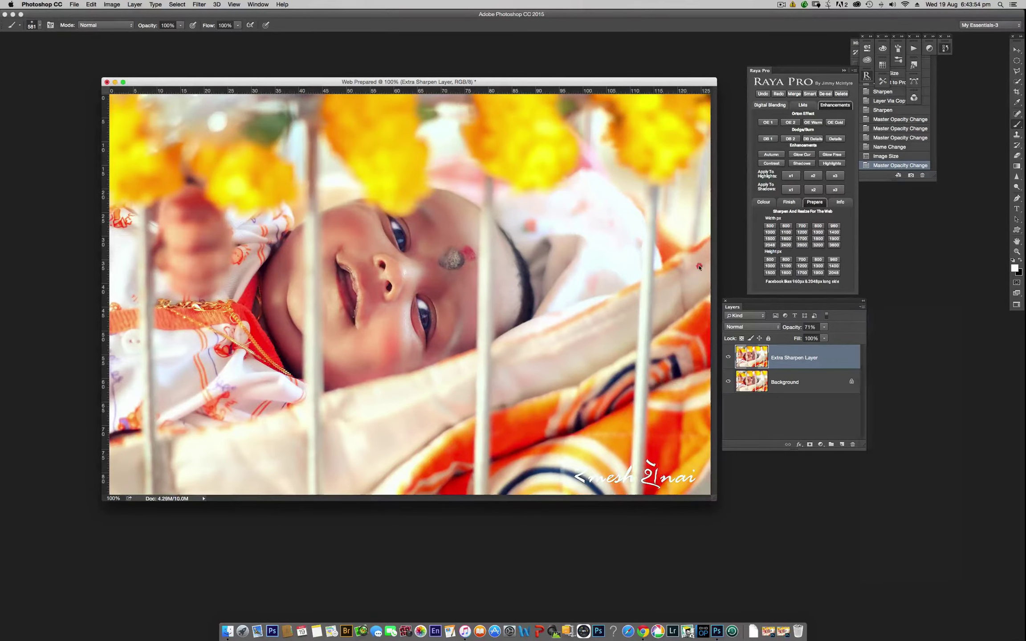
{"action": "mouse_move", "coordinate": [809, 296]}
{"action": "left_mouse_down"}
{"action": "mouse_move", "coordinate": [717, 278]}
{"action": "mouse_move", "coordinate": [686, 164]}
{"action": "left_mouse_up"}
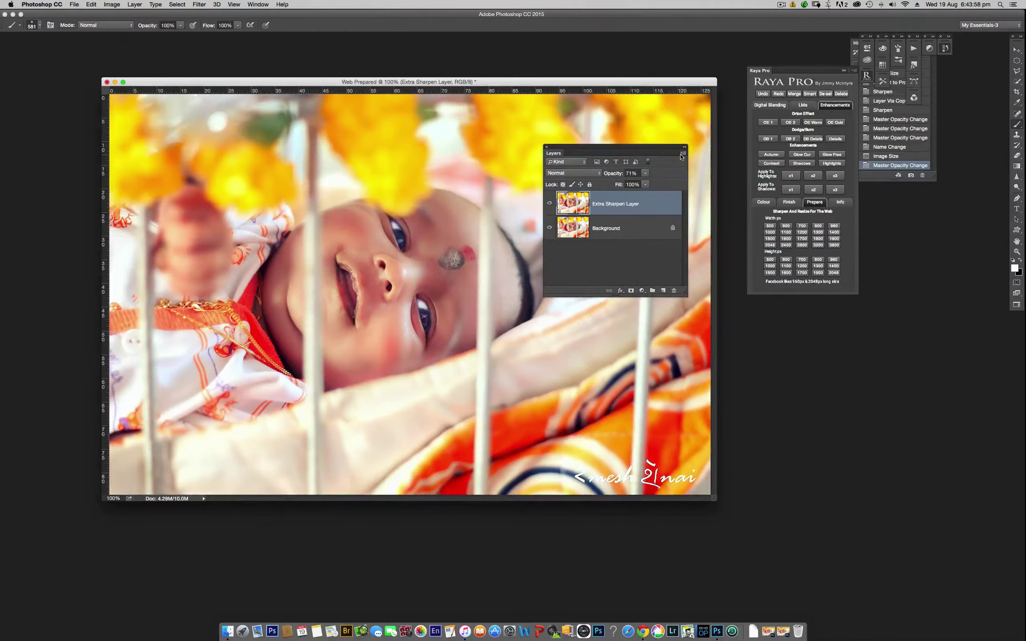
Step: Flatten the Web Prepared image into a single Background layer
{"action": "left_click", "coordinate": [681, 155]}
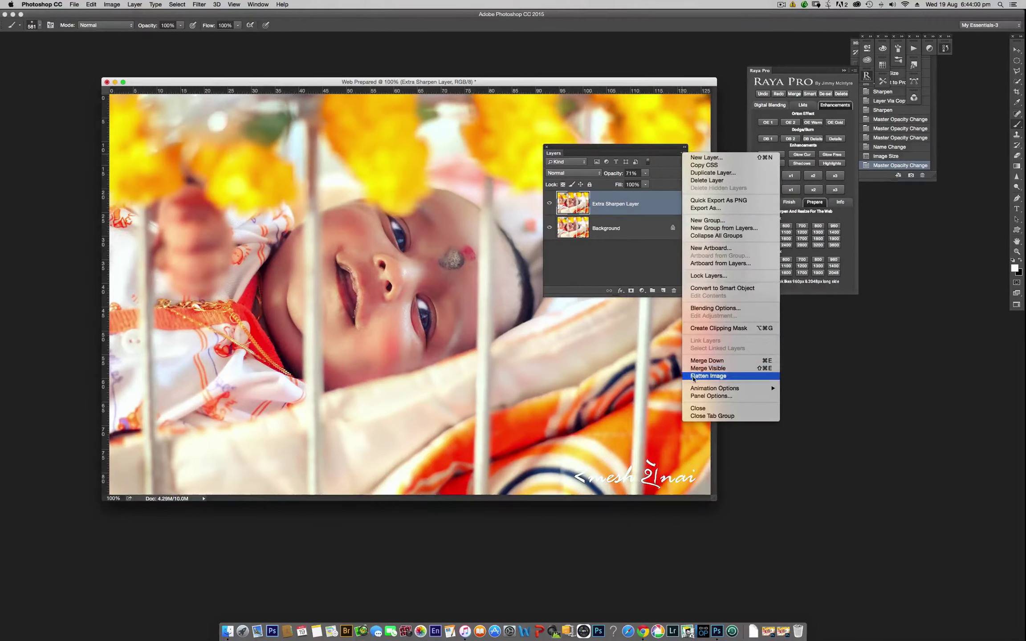
{"action": "left_click", "coordinate": [737, 379]}
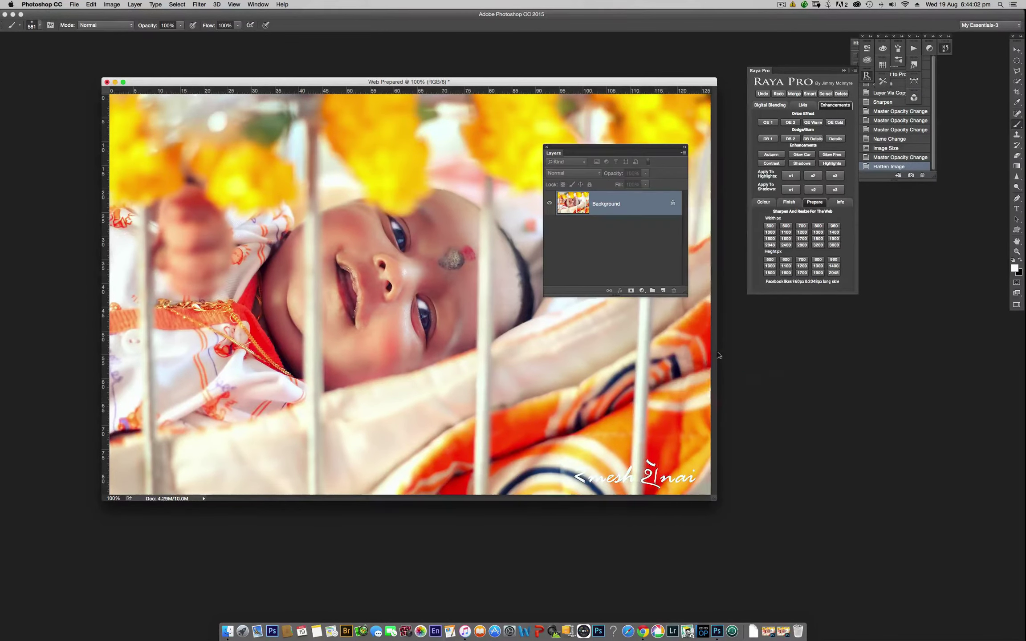
{"action": "left_click_drag", "start_coordinate": [605, 149], "coordinate": [783, 306]}
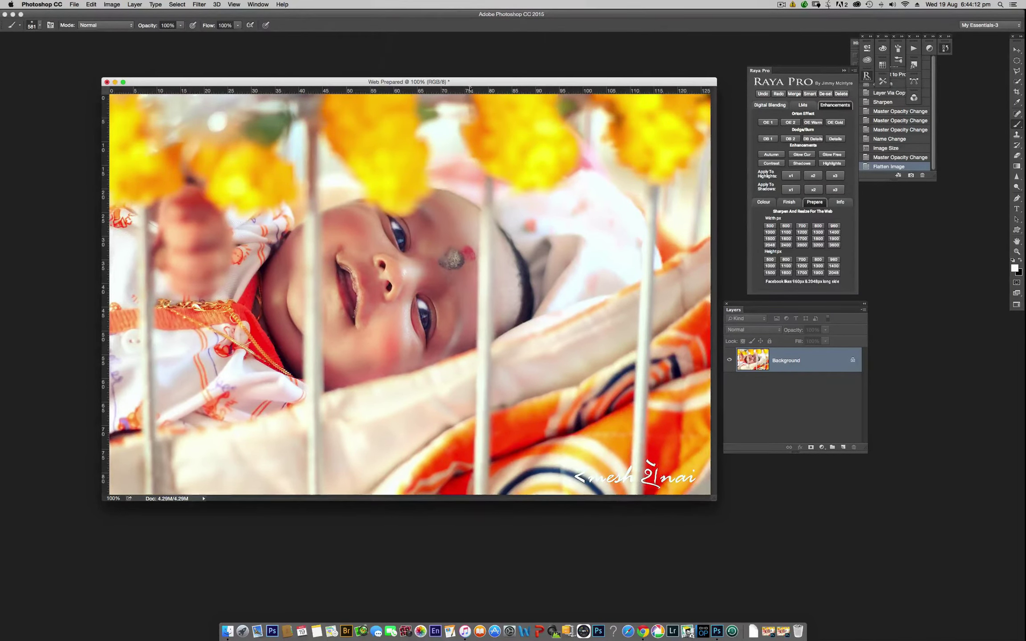
{"action": "left_click_drag", "start_coordinate": [466, 82], "coordinate": [479, 84]}
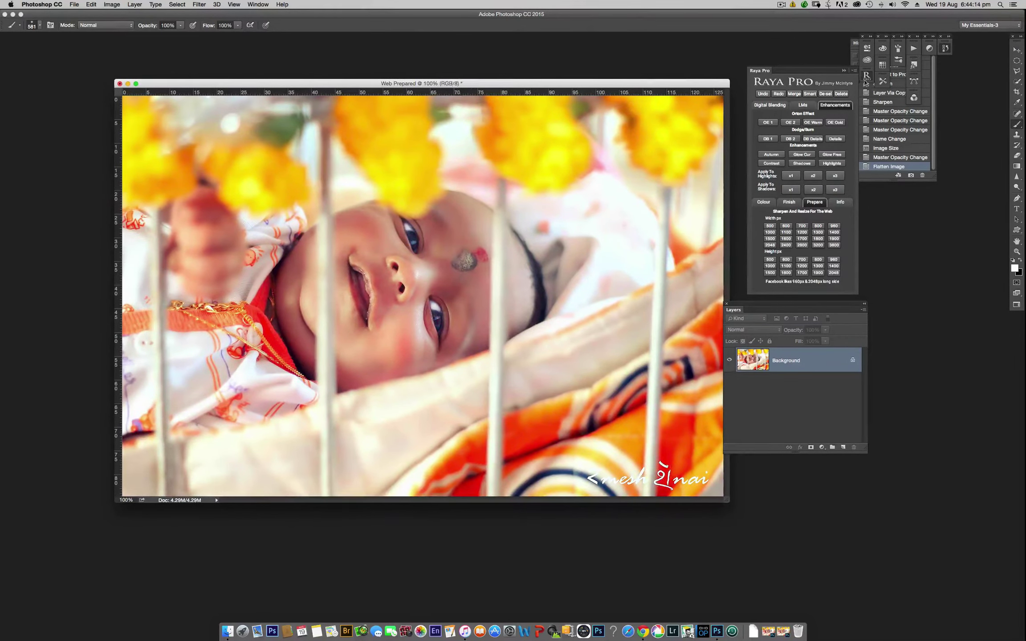
Step: Close the Raya Pro panel and move the Layers panel up beneath the History panel
{"action": "left_click", "coordinate": [844, 71]}
{"action": "left_click_drag", "start_coordinate": [773, 307], "coordinate": [875, 189]}
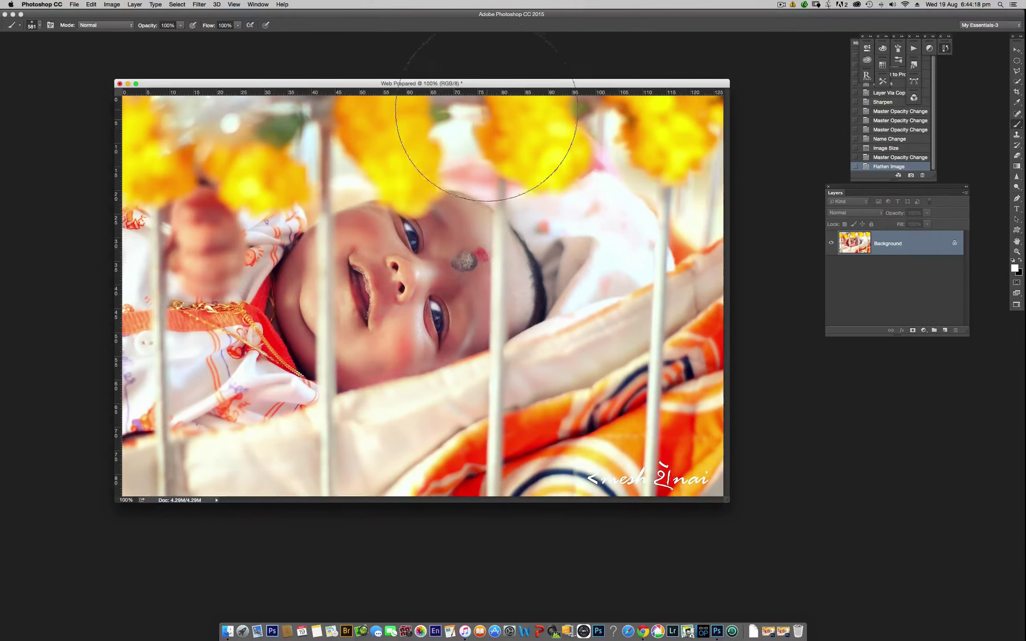